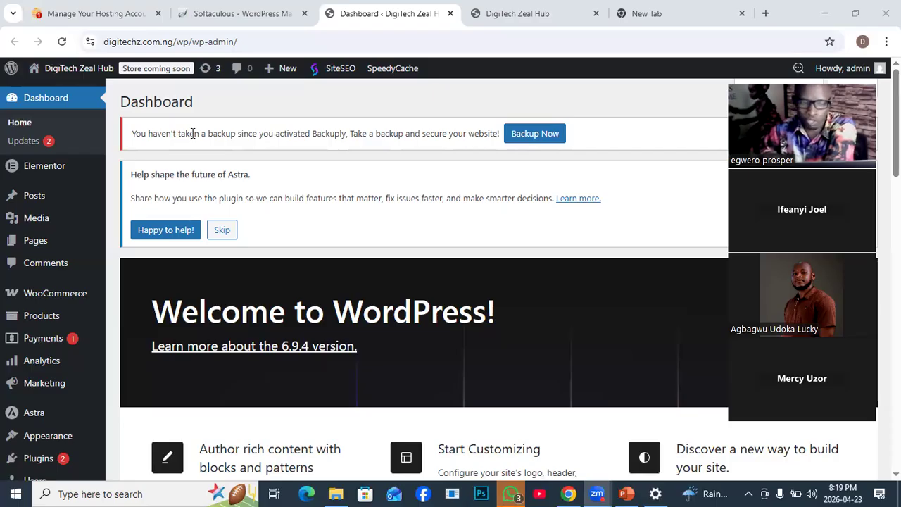
# - Switch to the DigiTech Zeal Hub front-end site and accept all cookies in its privacy notice
pyautogui.moveTo(69, 78)
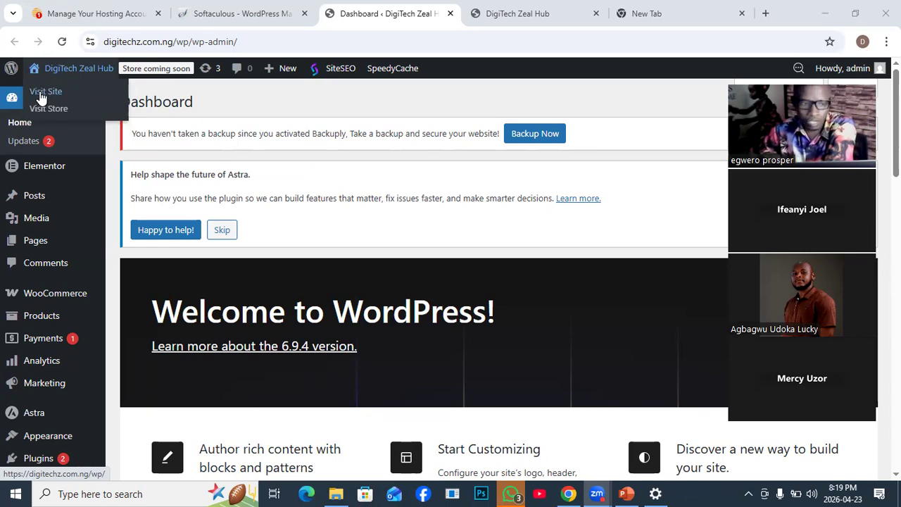
pyautogui.rightClick(46, 93)
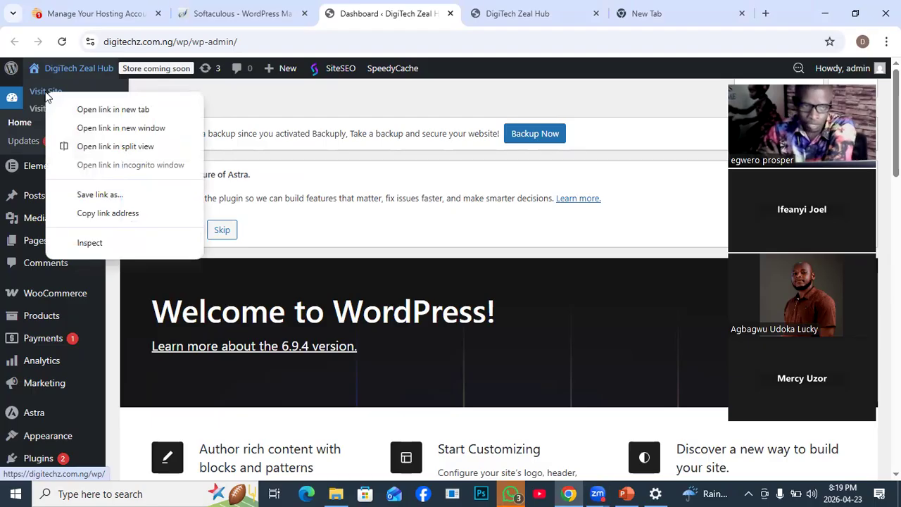
pyautogui.click(511, 15)
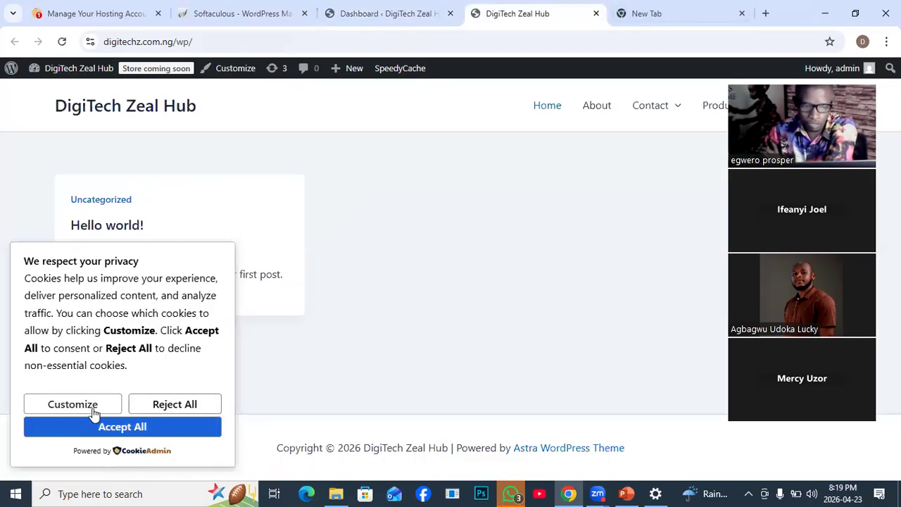
pyautogui.click(120, 426)
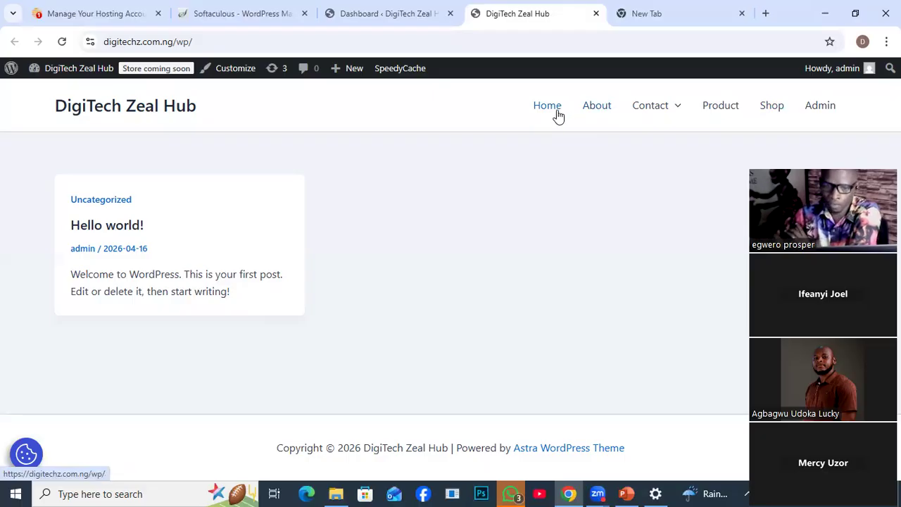
# - Review the website's Home, About, Contact, Product and Shop pages, ending on the Shop page
pyautogui.click(551, 112)
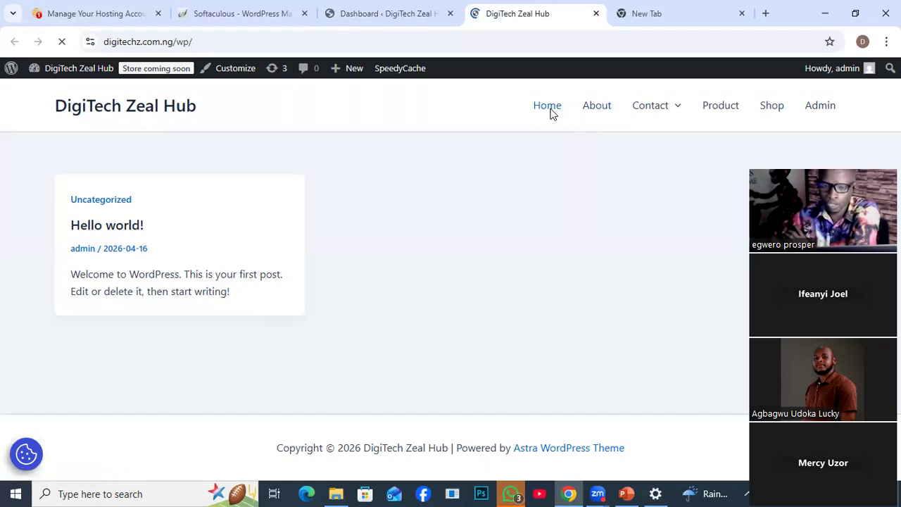
pyautogui.click(590, 111)
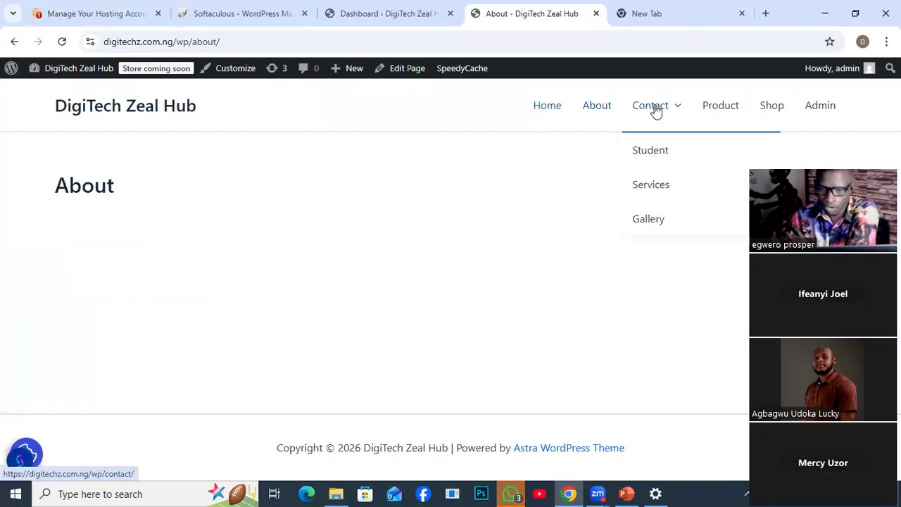
pyautogui.click(652, 110)
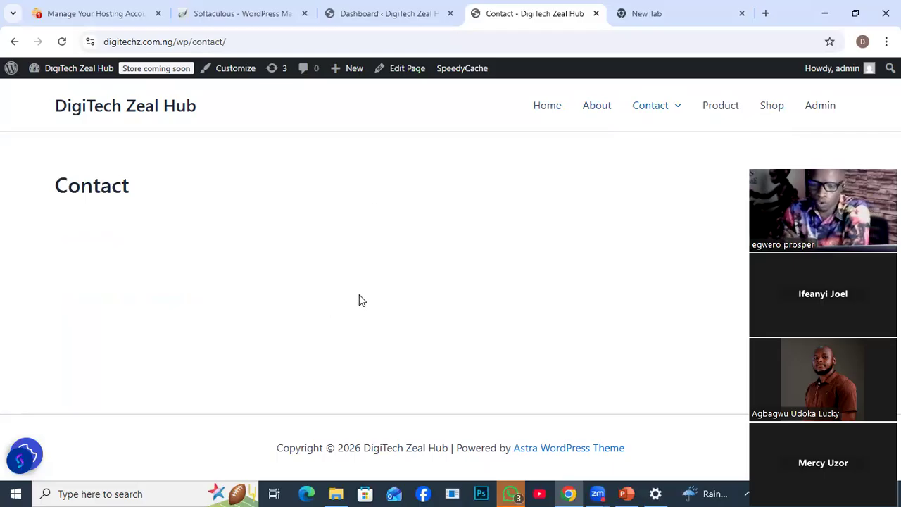
pyautogui.click(772, 110)
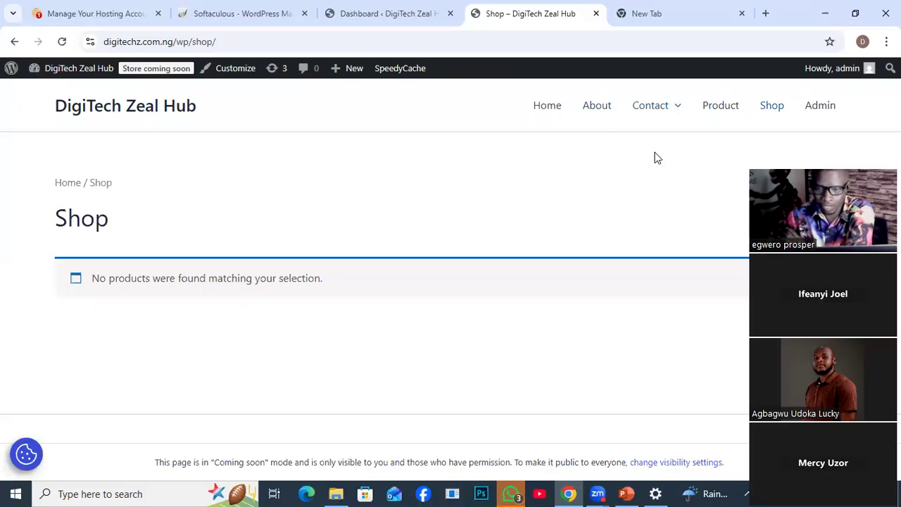
pyautogui.click(719, 107)
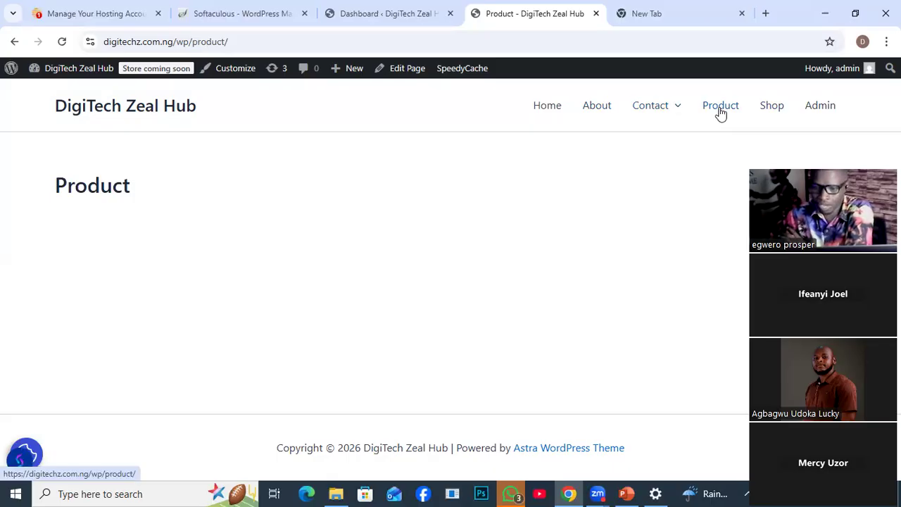
pyautogui.click(772, 112)
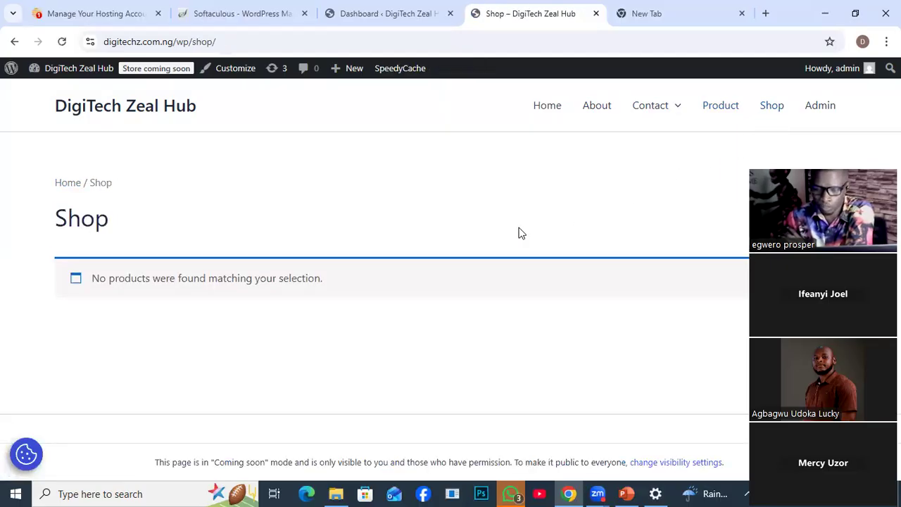
pyautogui.click(547, 110)
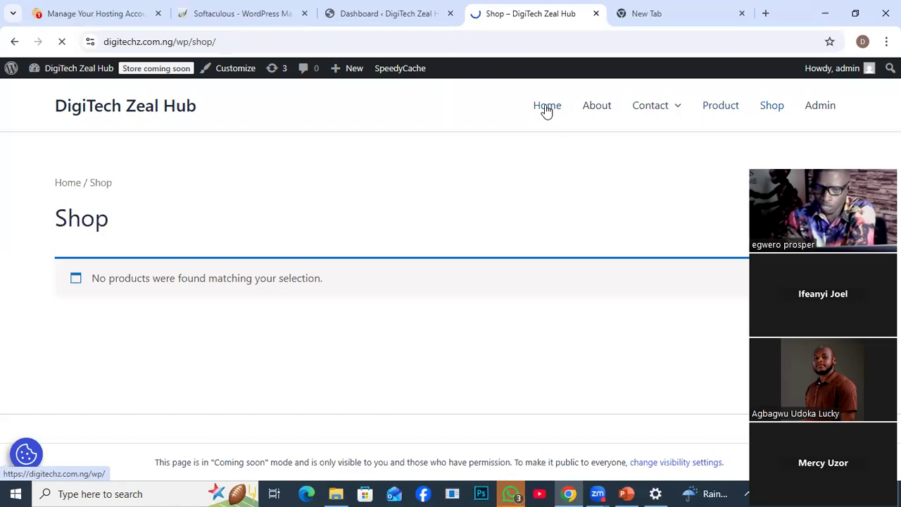
pyautogui.click(544, 114)
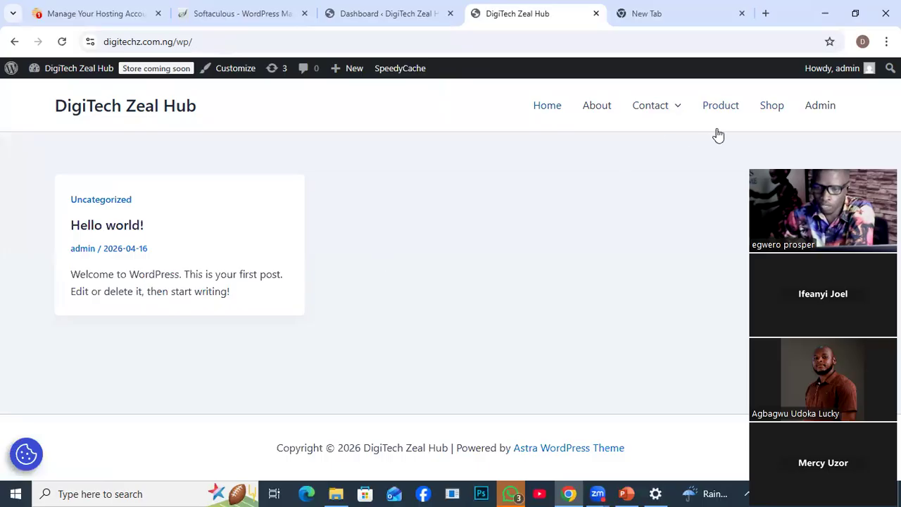
pyautogui.click(771, 107)
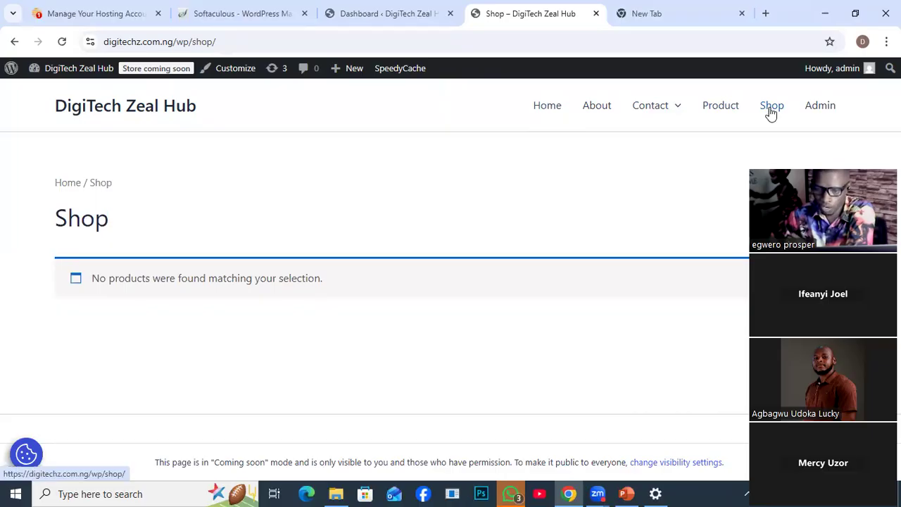
# - Compare the public Shop page with the WooCommerce and Products management options in the WordPress dashboard
pyautogui.click(379, 14)
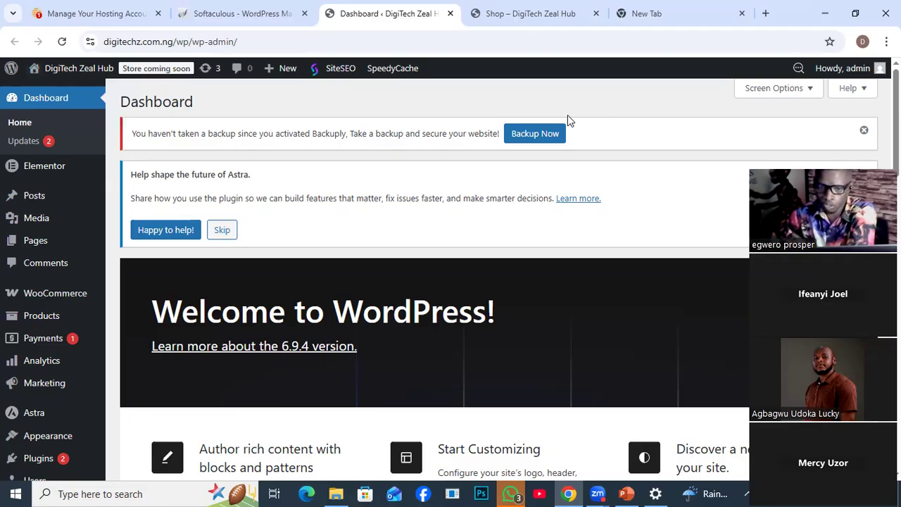
pyautogui.click(538, 18)
pyautogui.click(777, 111)
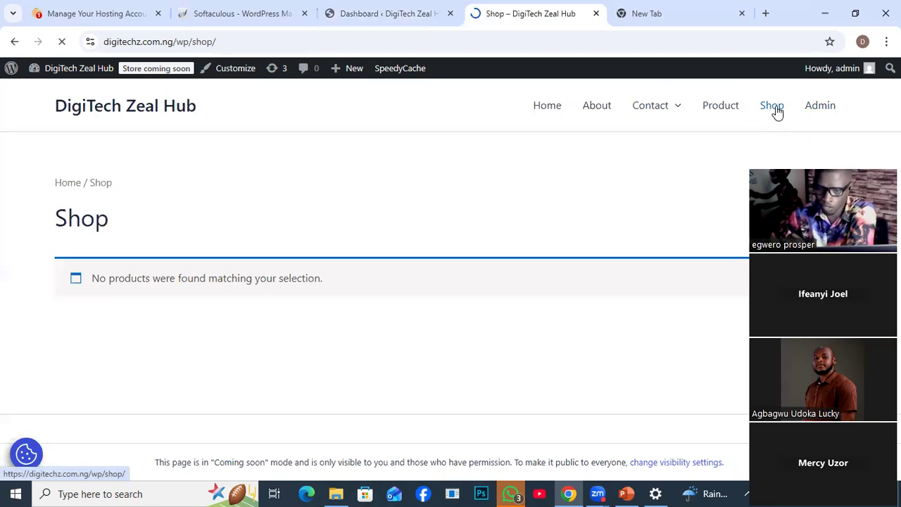
pyautogui.click(374, 15)
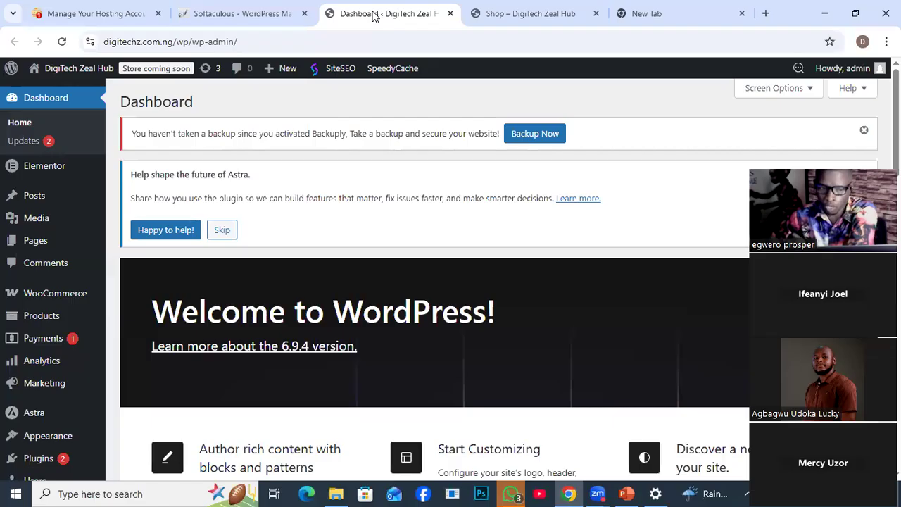
pyautogui.moveTo(33, 302)
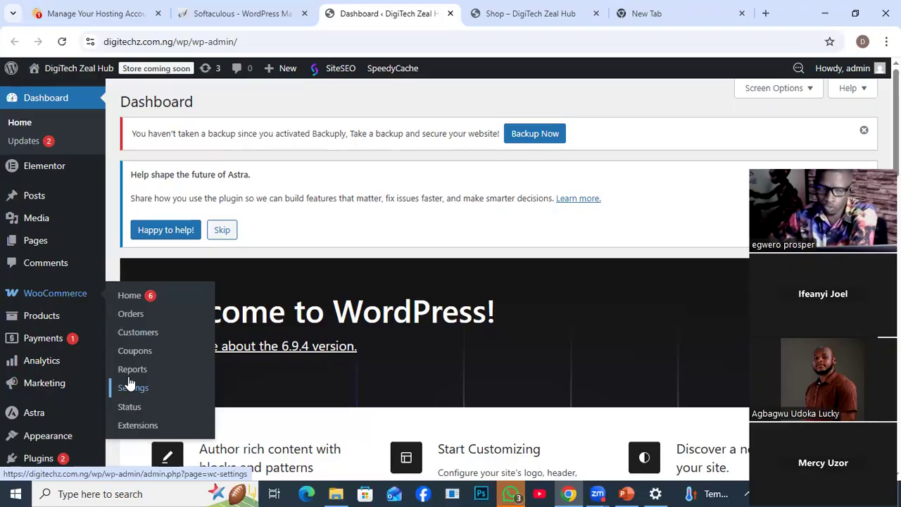
pyautogui.moveTo(32, 317)
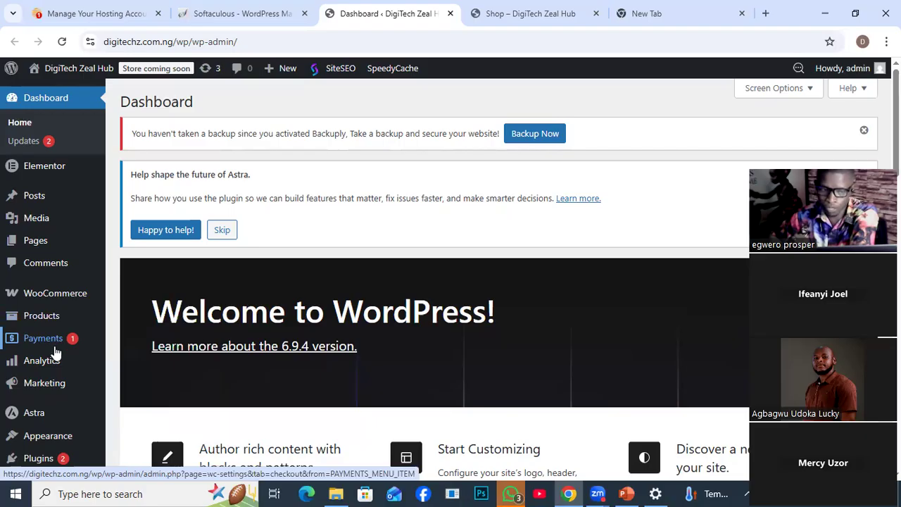
pyautogui.moveTo(22, 369)
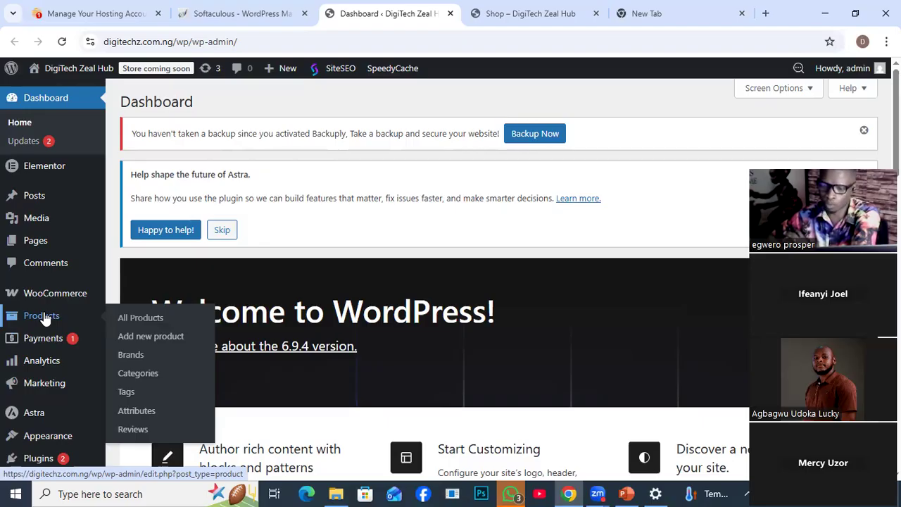
pyautogui.click(532, 16)
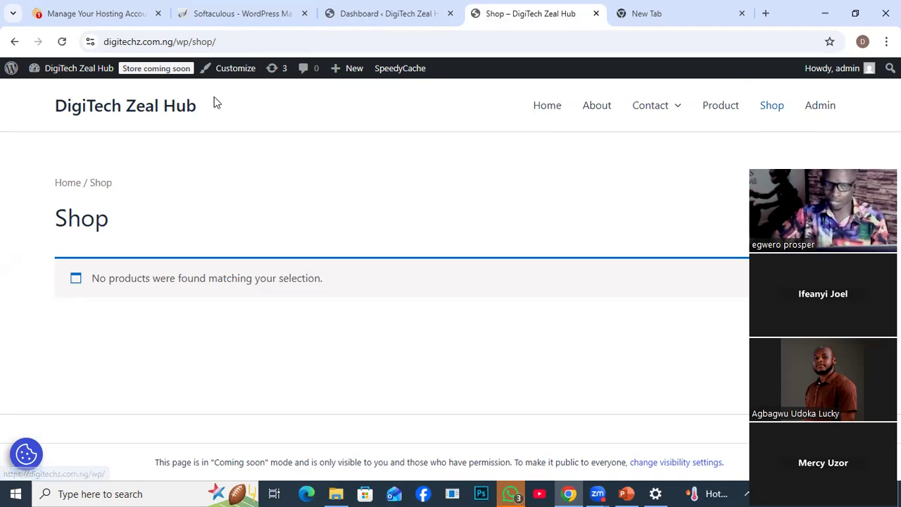
pyautogui.moveTo(654, 96)
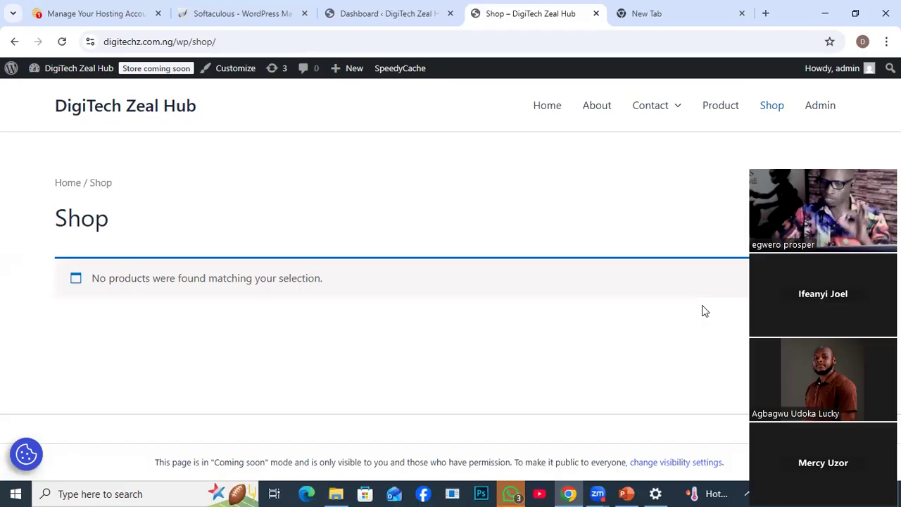
pyautogui.click(778, 108)
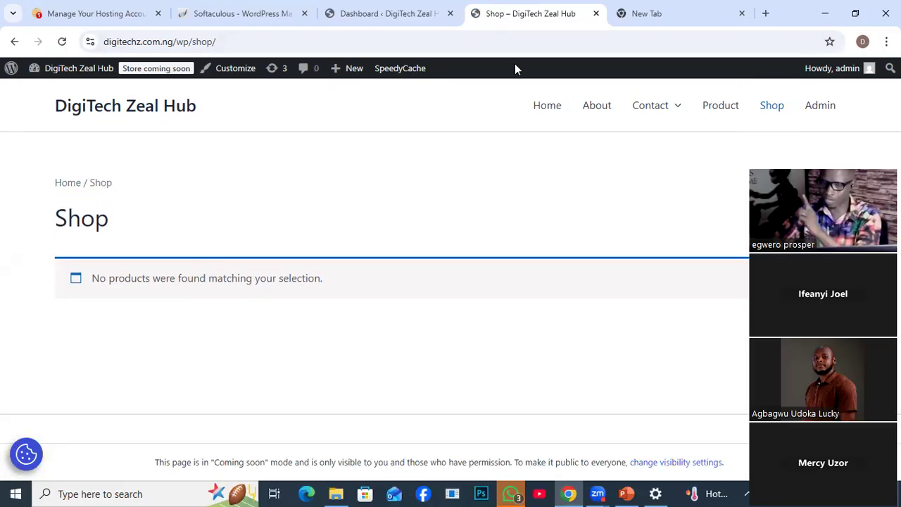
pyautogui.click(364, 15)
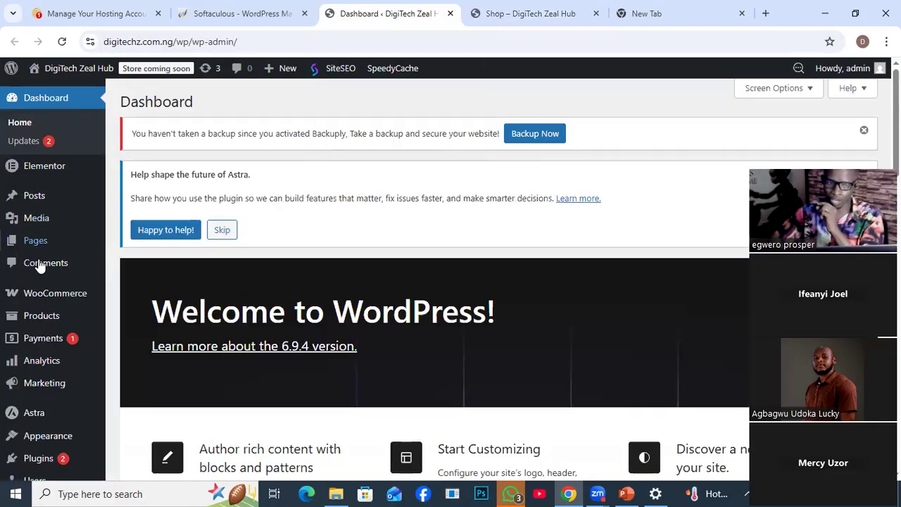
# - Open the General settings of WooCommerce at the Store Address section
pyautogui.moveTo(44, 300)
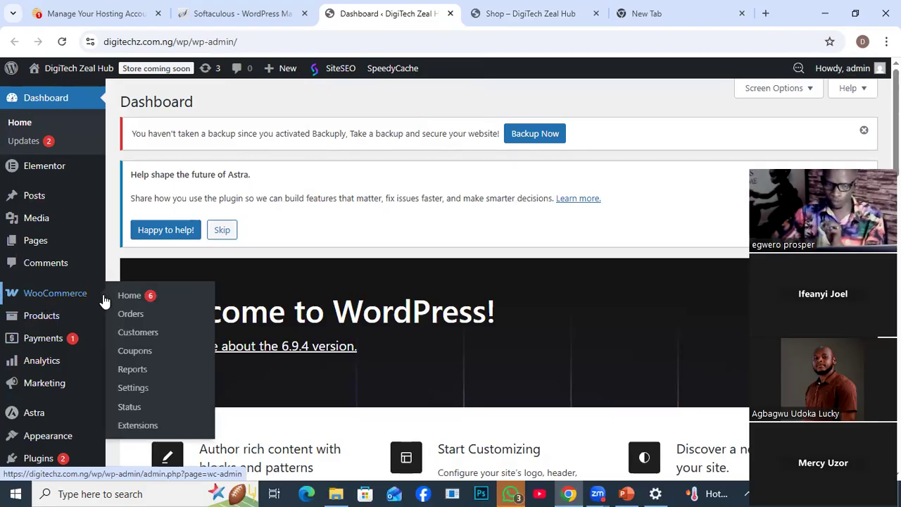
pyautogui.click(139, 391)
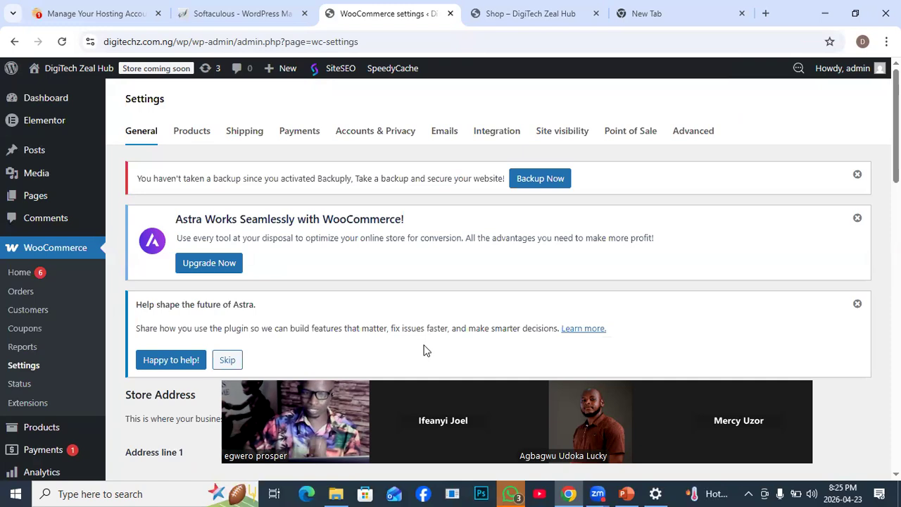
pyautogui.click(134, 136)
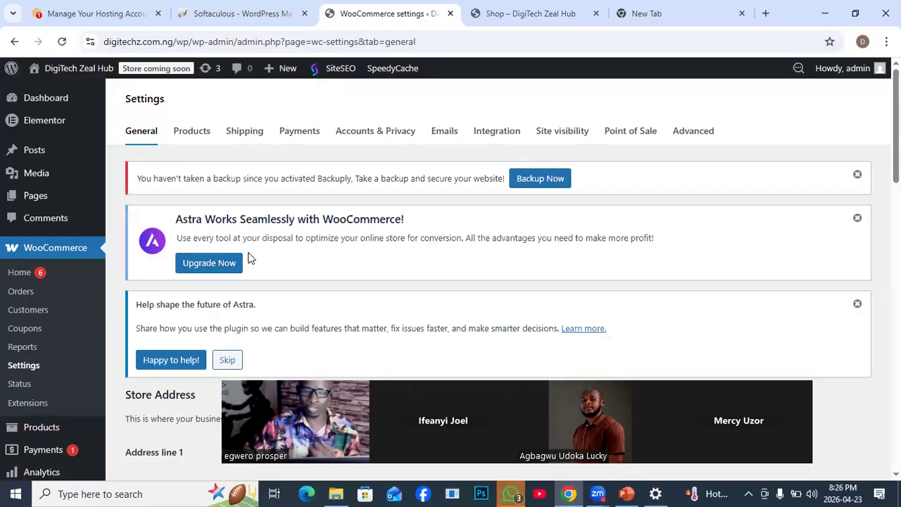
pyautogui.scroll(-1, 272, 265)
pyautogui.scroll(-2, 277, 281)
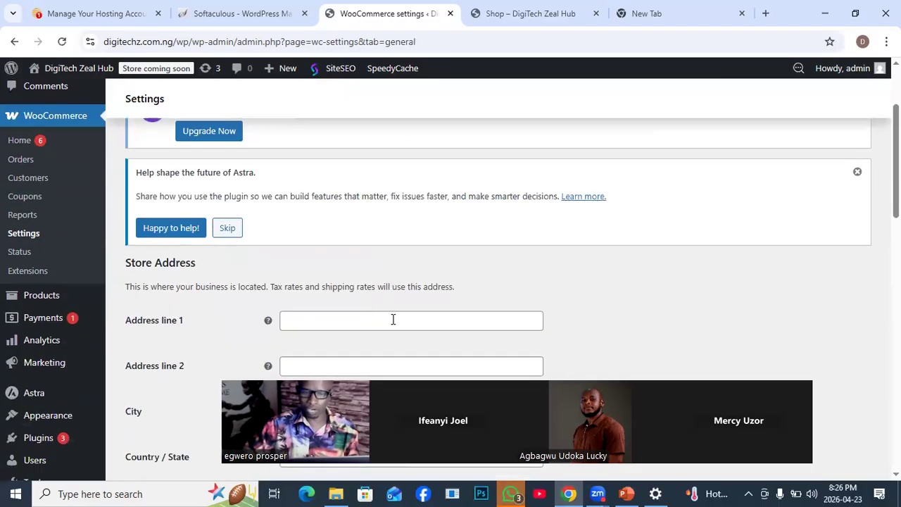
pyautogui.scroll(-1, 393, 320)
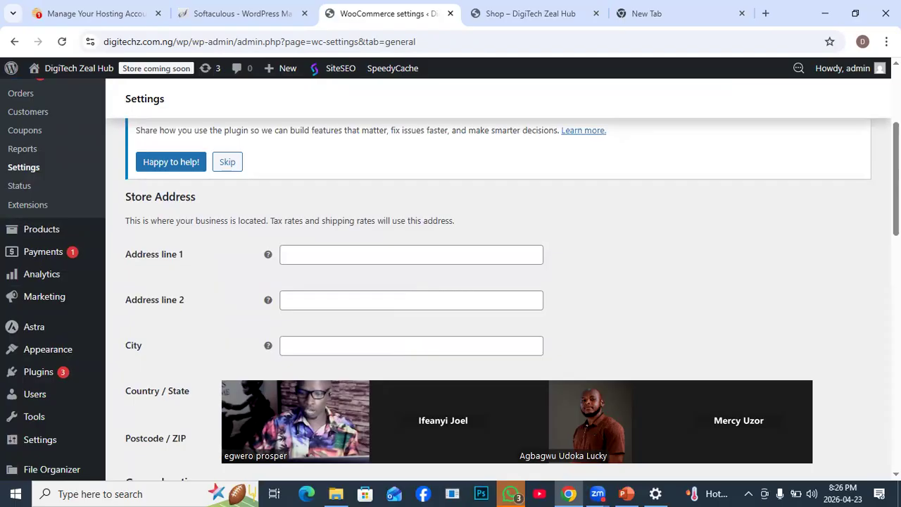
pyautogui.scroll(-1, 451, 282)
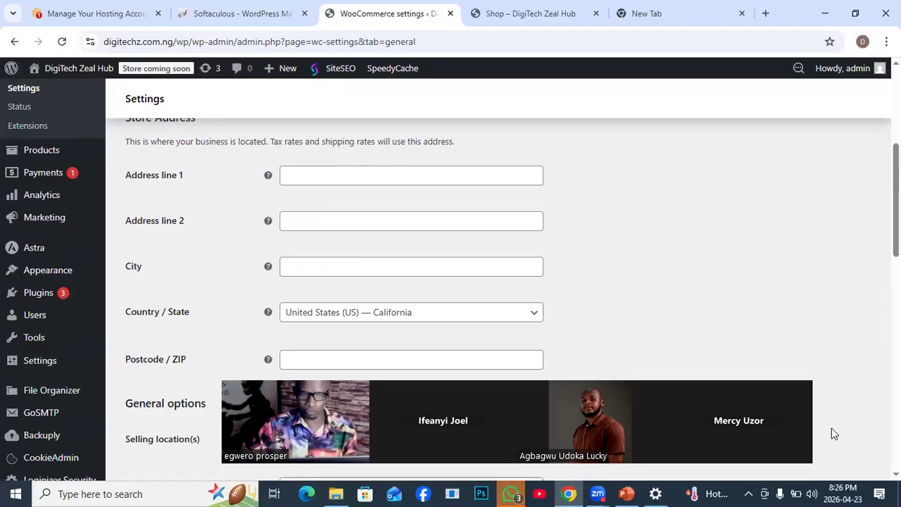
# - Set the store address's country and state to Nigeria — Rivers
pyautogui.click(293, 175)
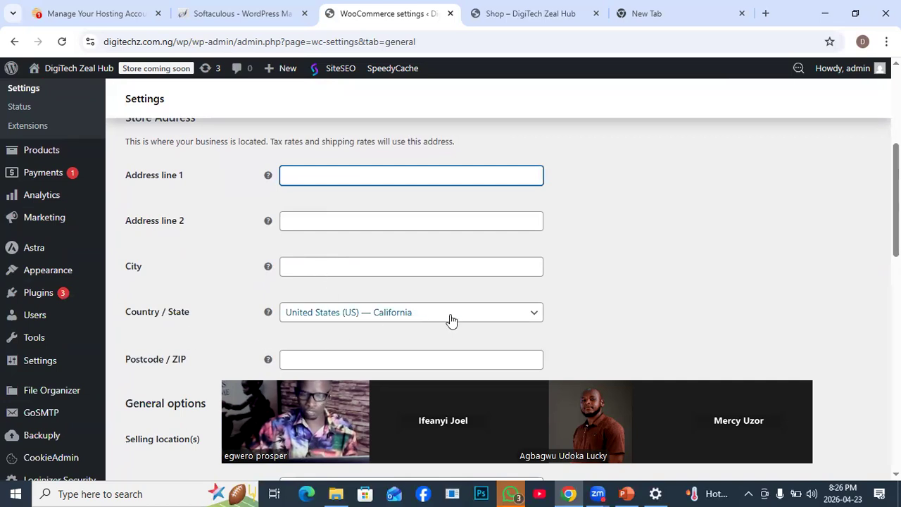
pyautogui.click(534, 314)
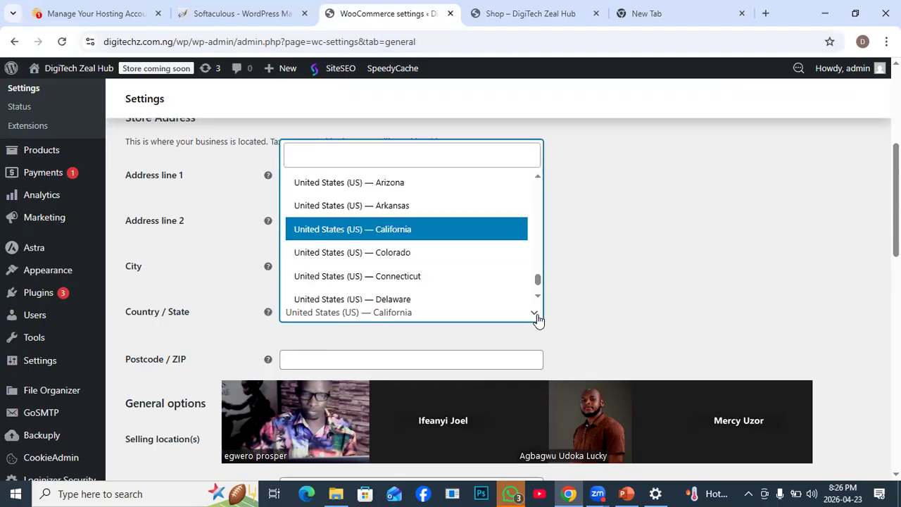
pyautogui.write('nig')
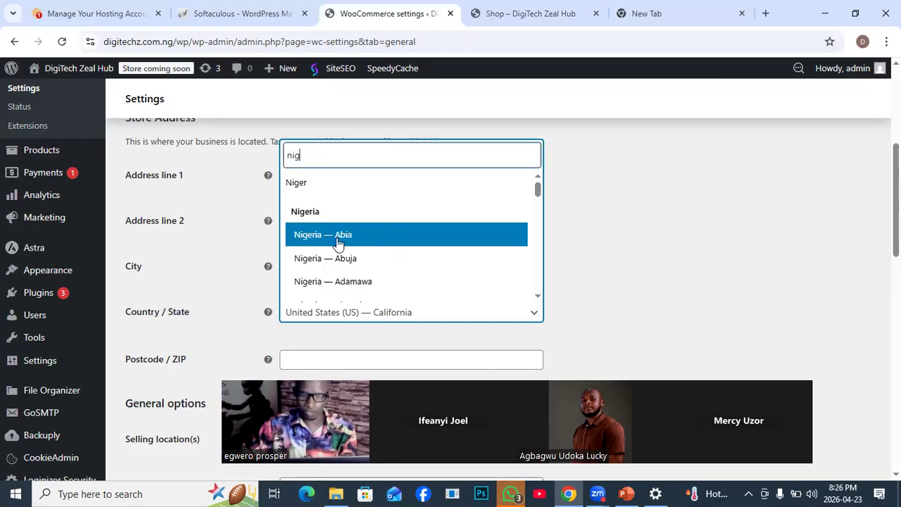
pyautogui.scroll(-1, 338, 242)
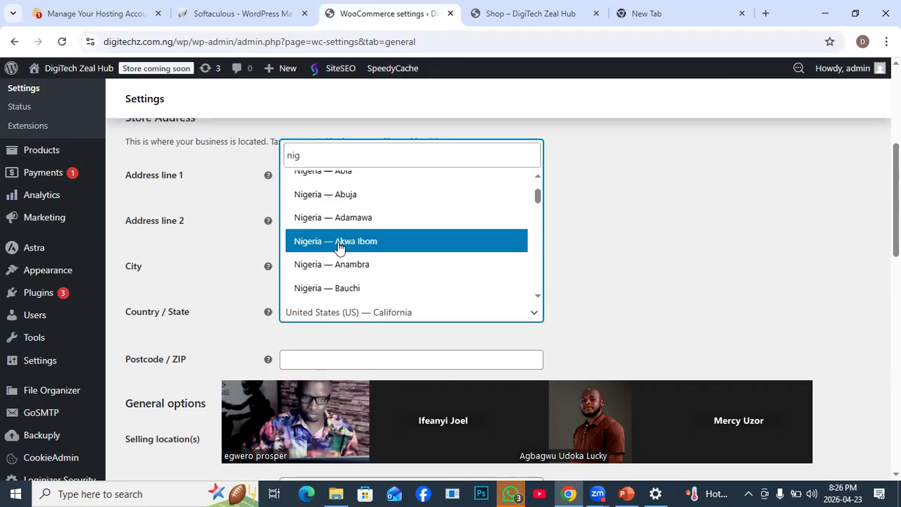
pyautogui.scroll(-4, 380, 286)
pyautogui.scroll(-5, 380, 287)
pyautogui.scroll(-5, 381, 287)
pyautogui.scroll(-3, 380, 287)
pyautogui.scroll(2, 380, 287)
pyautogui.scroll(5, 380, 287)
pyautogui.scroll(-7, 382, 272)
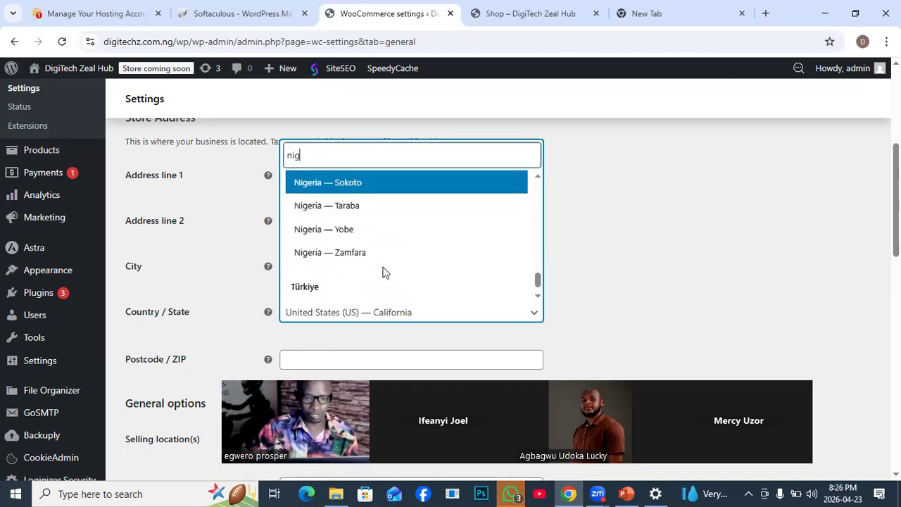
pyautogui.scroll(1, 437, 261)
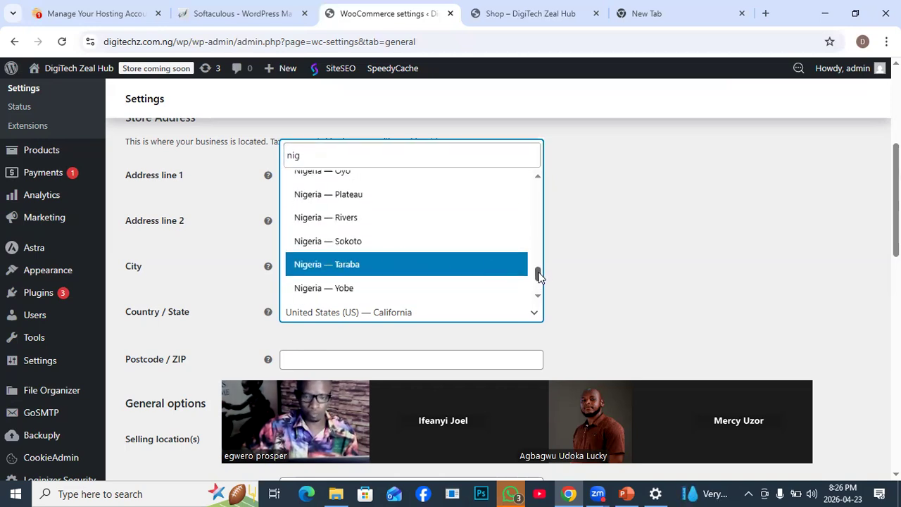
pyautogui.scroll(-1, 538, 273)
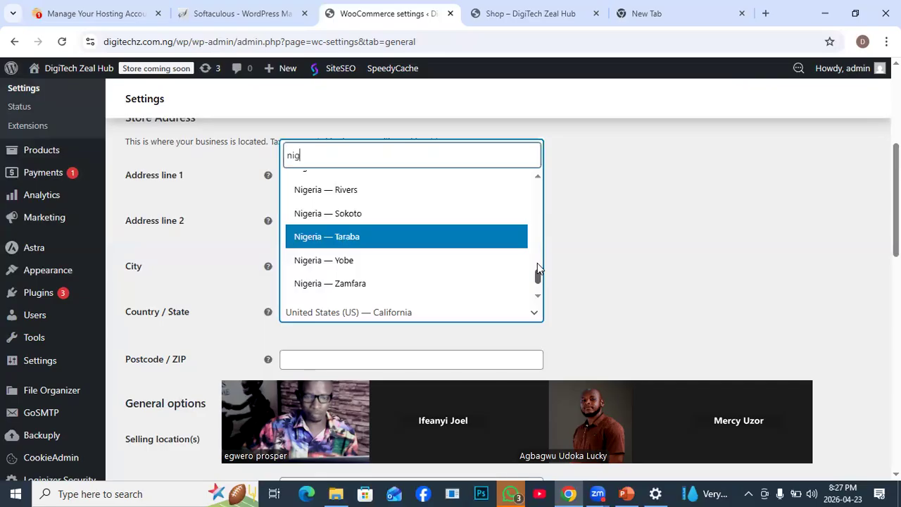
pyautogui.click(345, 193)
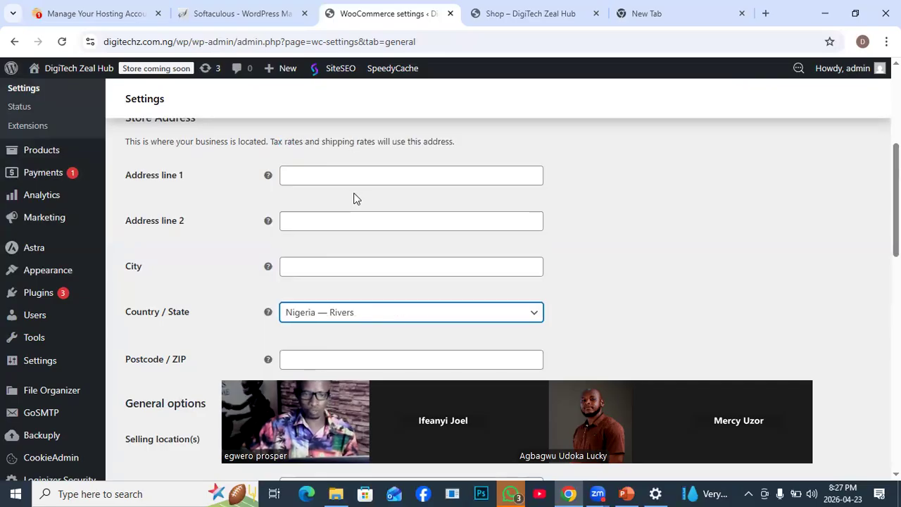
# - Choose Sell to all countries as the selling location in the general options
pyautogui.scroll(-5, 724, 313)
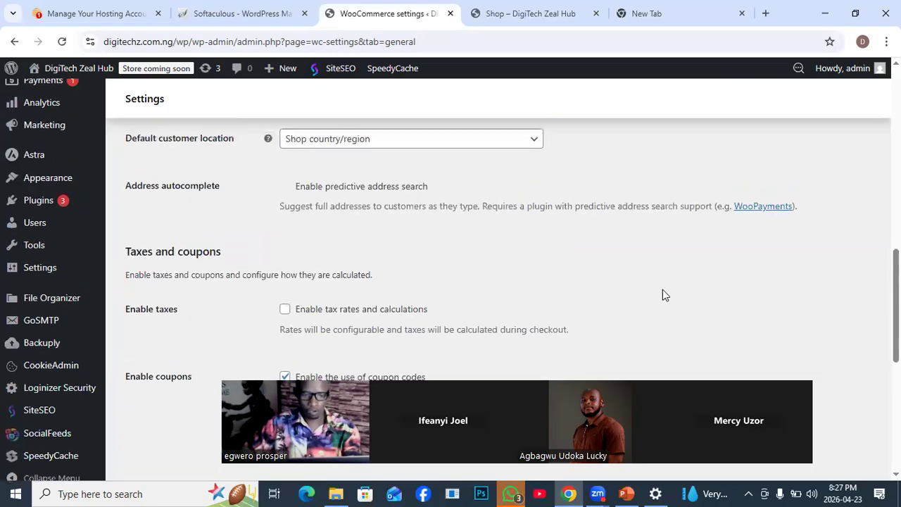
pyautogui.scroll(-2, 662, 292)
pyautogui.scroll(5, 620, 294)
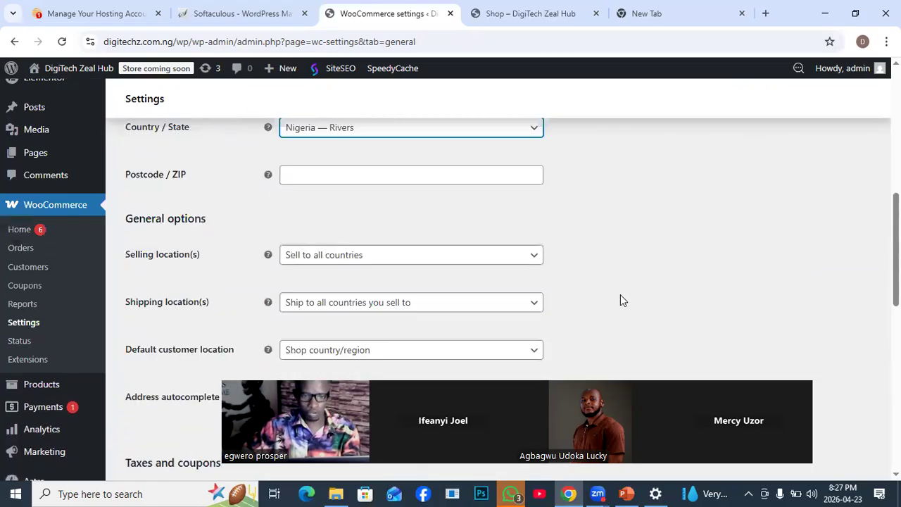
pyautogui.scroll(2, 616, 282)
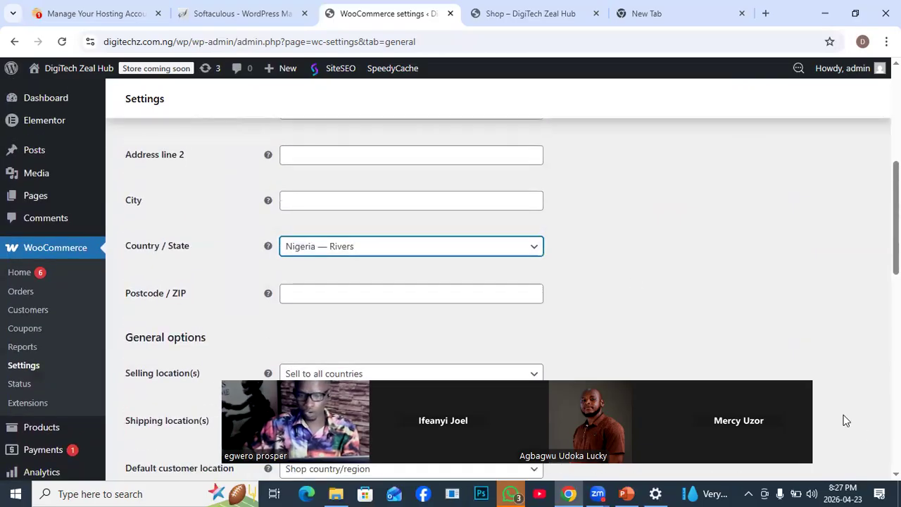
pyautogui.scroll(-2, 451, 287)
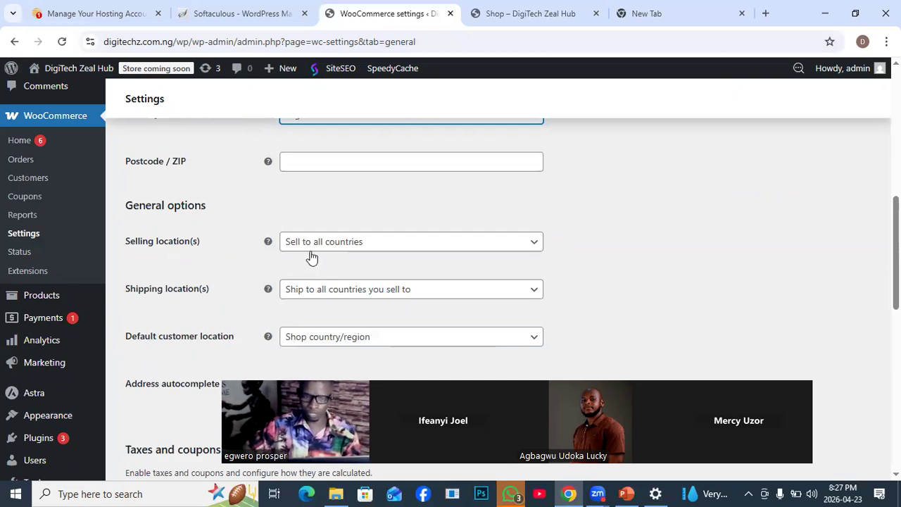
pyautogui.click(534, 245)
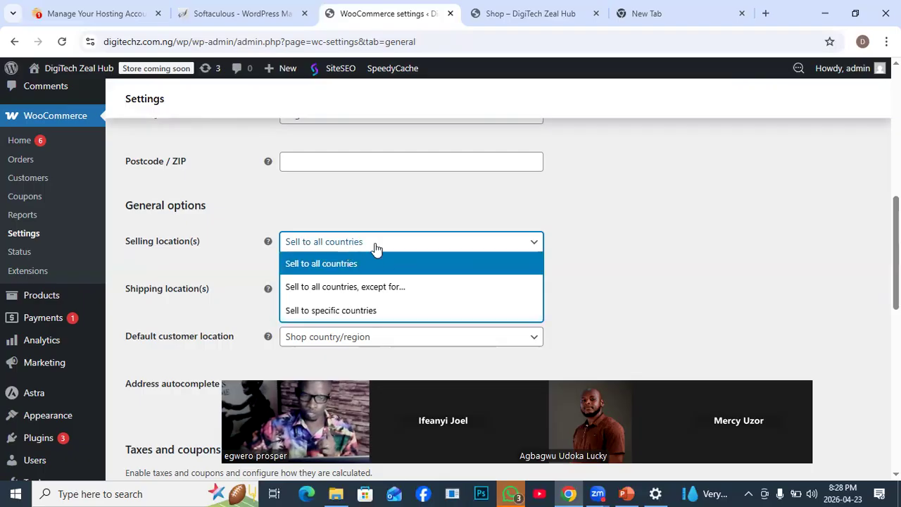
pyautogui.click(407, 255)
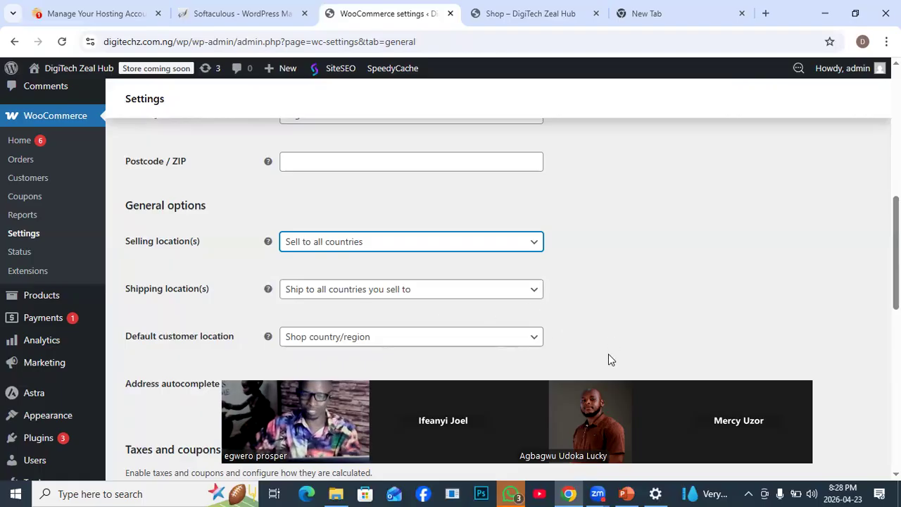
# - Review the choices available for the default customer location without selecting a different one
pyautogui.scroll(1, 610, 360)
pyautogui.scroll(-2, 703, 317)
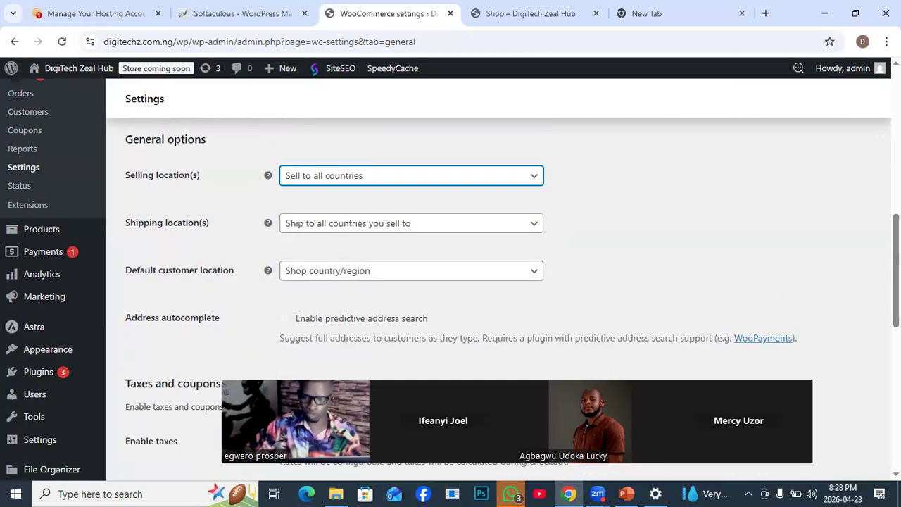
pyautogui.scroll(-2, 451, 281)
pyautogui.scroll(1, 450, 281)
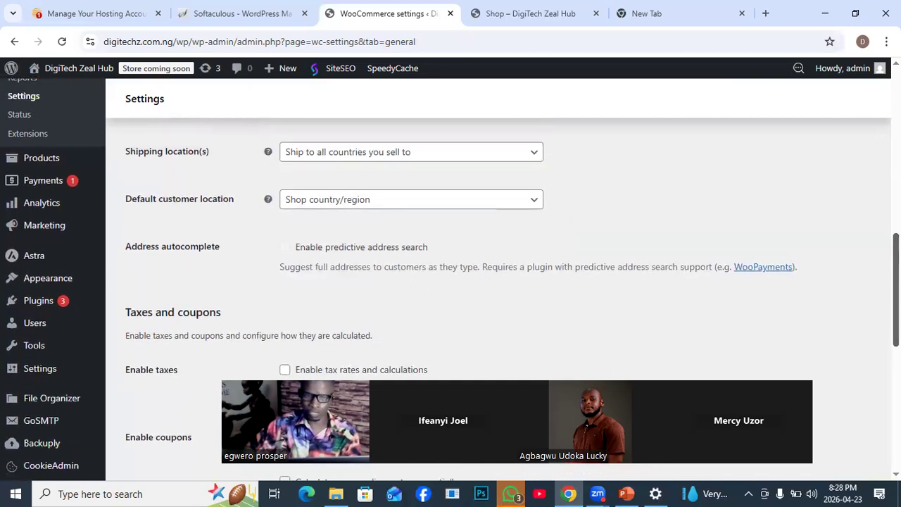
pyautogui.scroll(1, 450, 281)
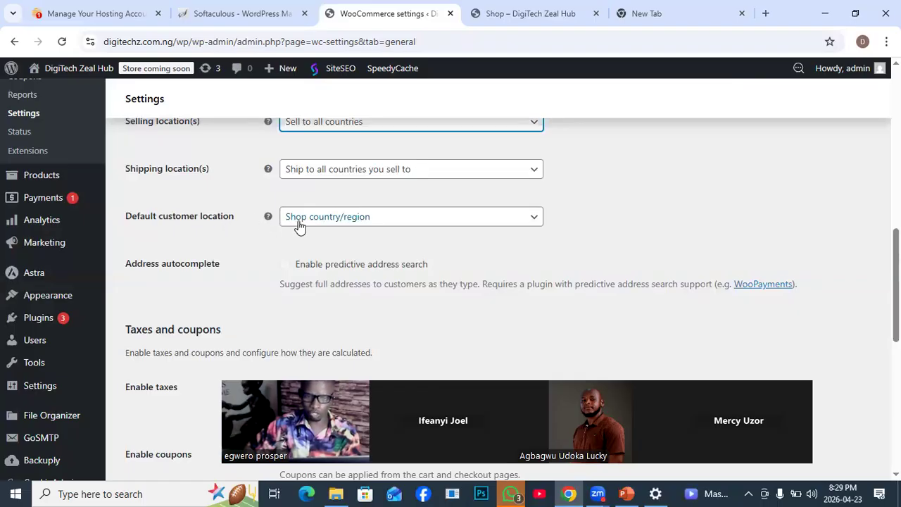
pyautogui.click(537, 223)
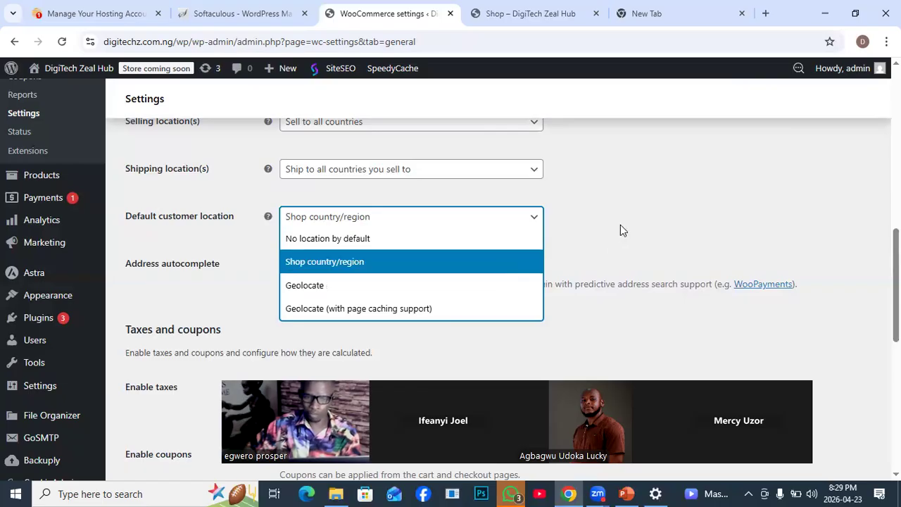
pyautogui.click(621, 225)
pyautogui.click(533, 221)
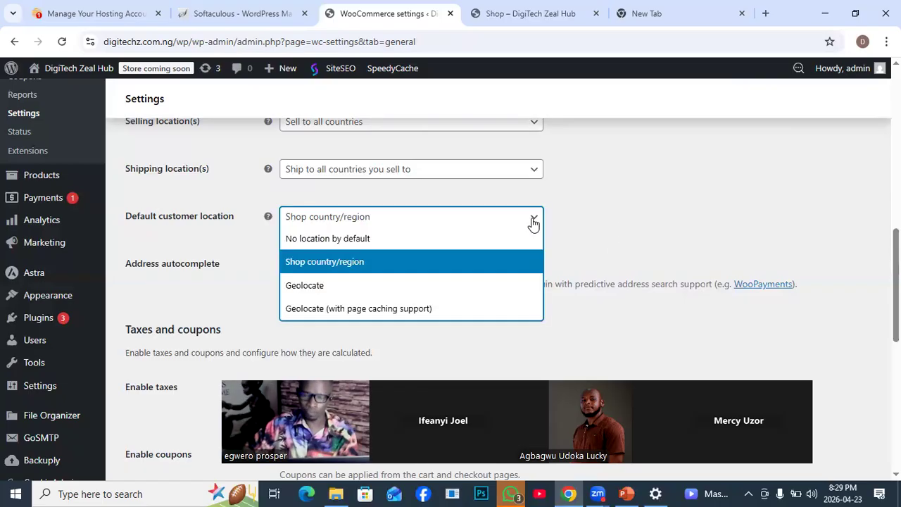
pyautogui.click(653, 217)
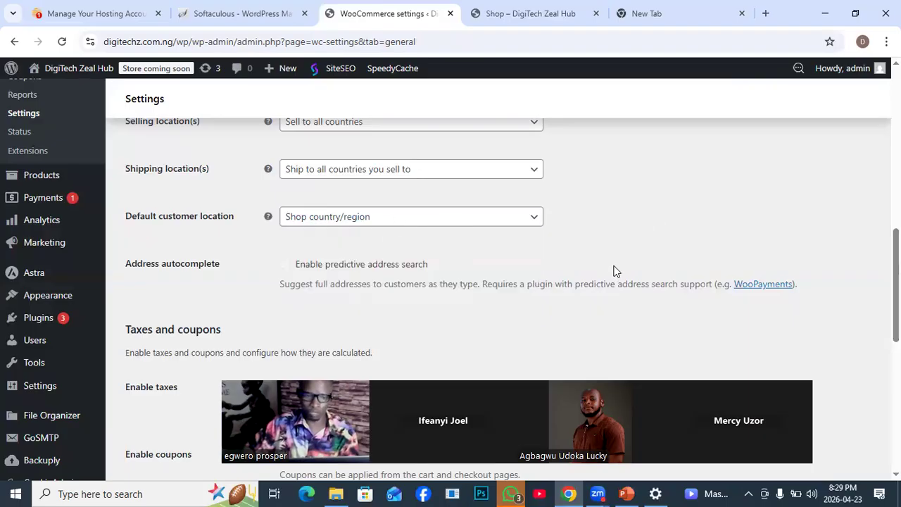
# - Set the store currency to Nigerian naira (₦) — NGN in the currency options
pyautogui.scroll(-4, 613, 271)
pyautogui.scroll(1, 629, 266)
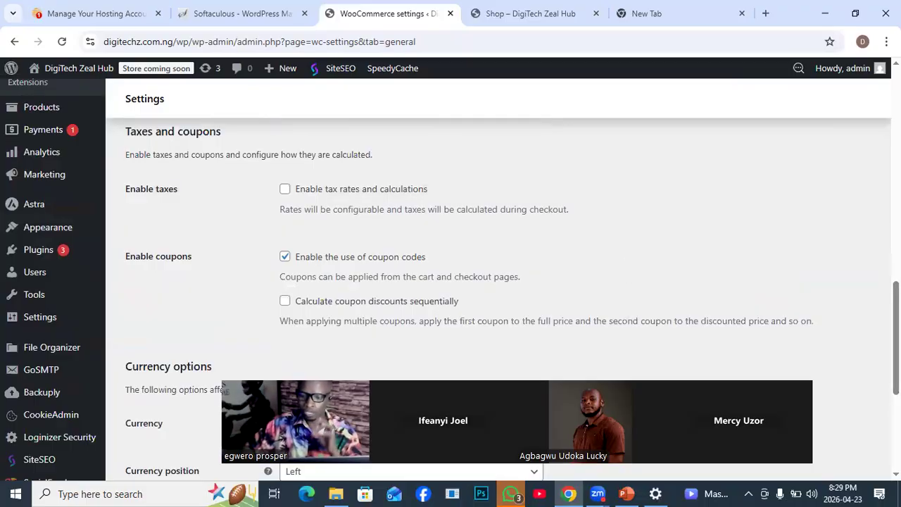
pyautogui.scroll(-2, 450, 281)
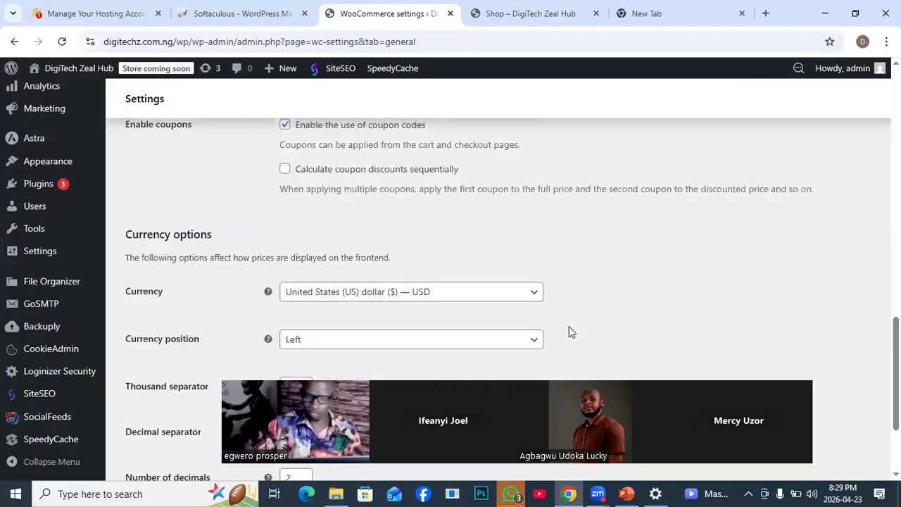
pyautogui.click(537, 298)
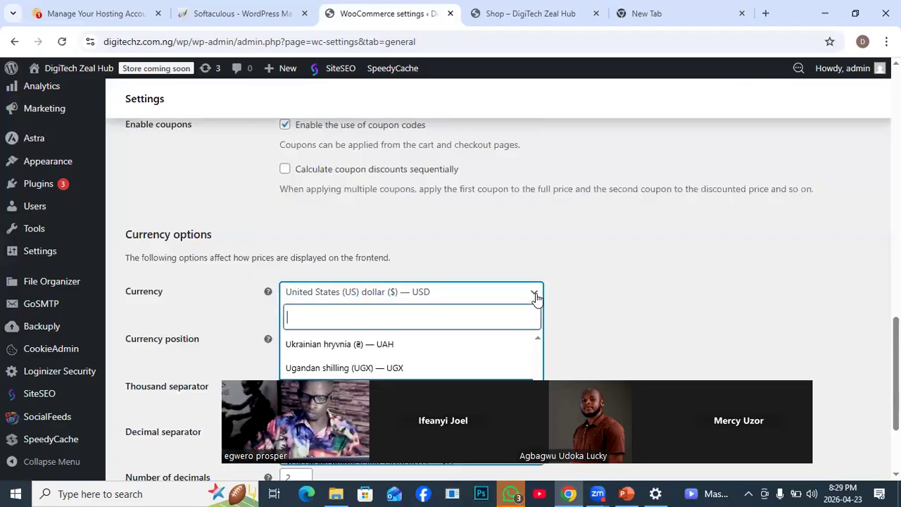
pyautogui.write('ni')
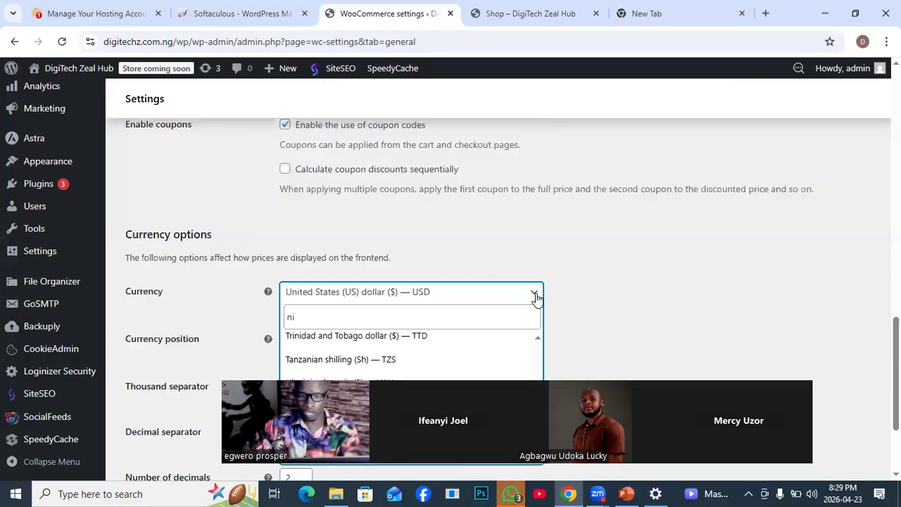
pyautogui.write('g')
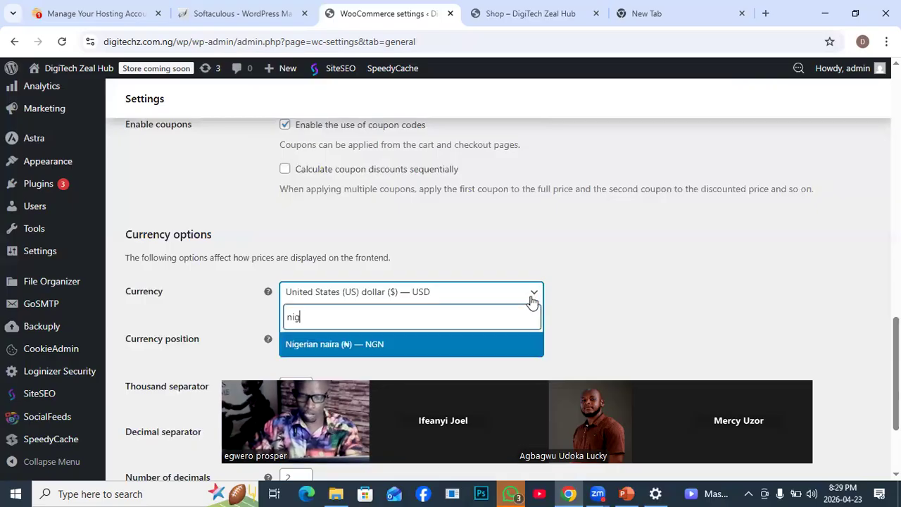
pyautogui.click(365, 351)
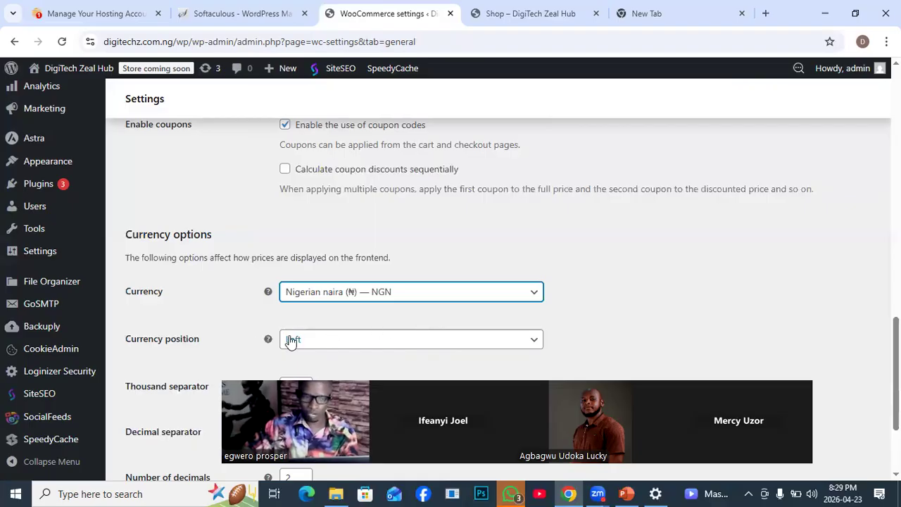
# - Check the currency position choices and number format options, keep them as they are, and save the General settings
pyautogui.click(458, 340)
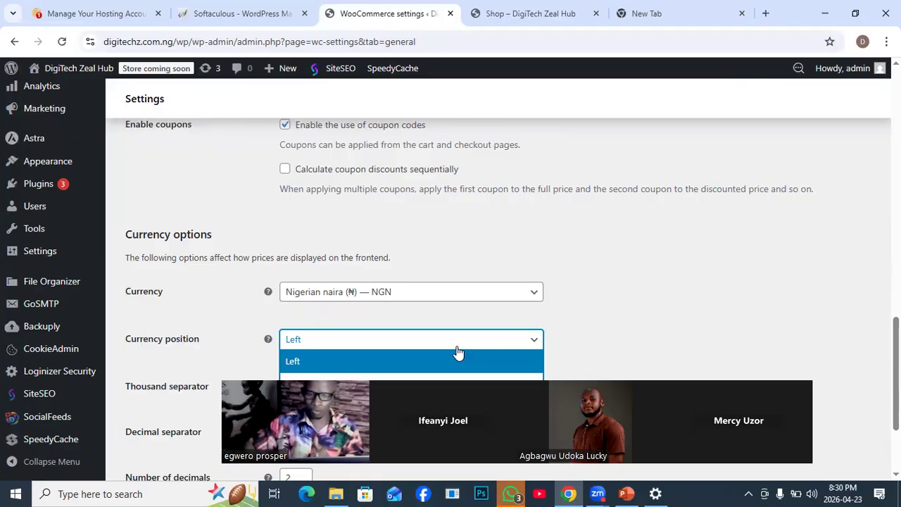
pyautogui.click(658, 309)
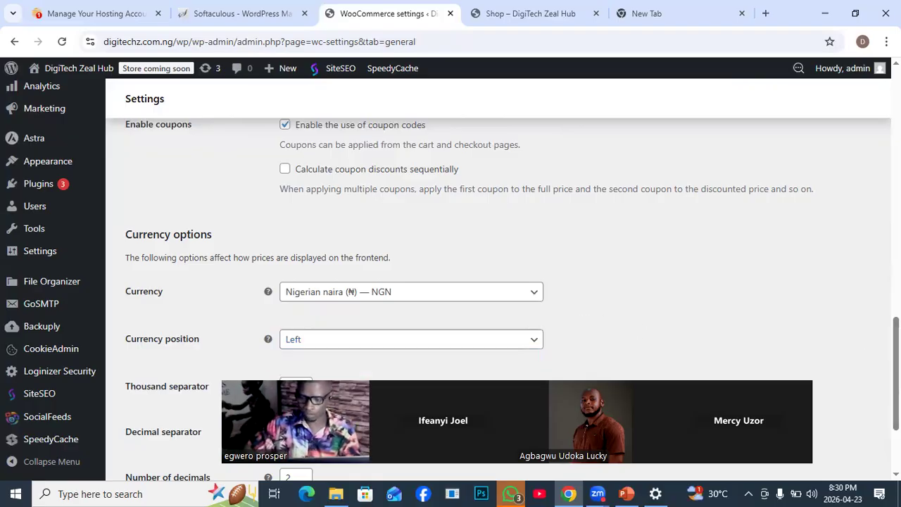
pyautogui.scroll(-3, 659, 310)
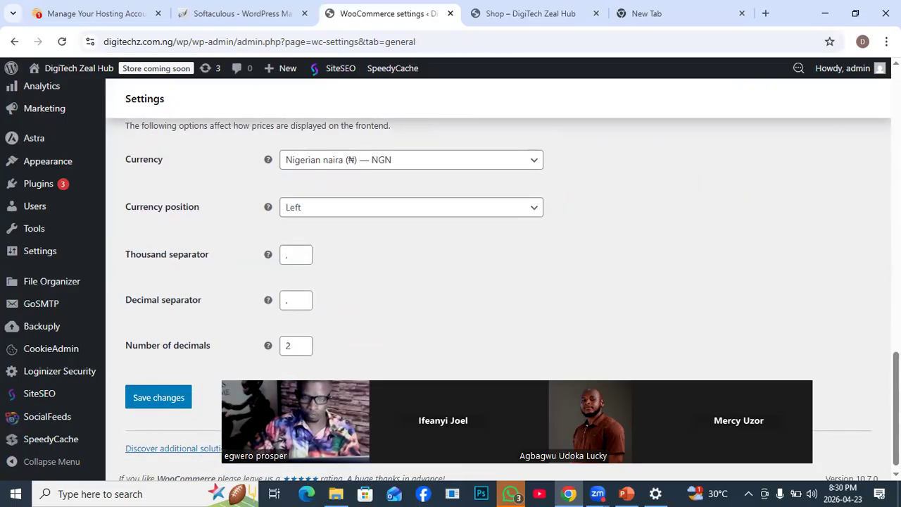
pyautogui.scroll(-1, 493, 282)
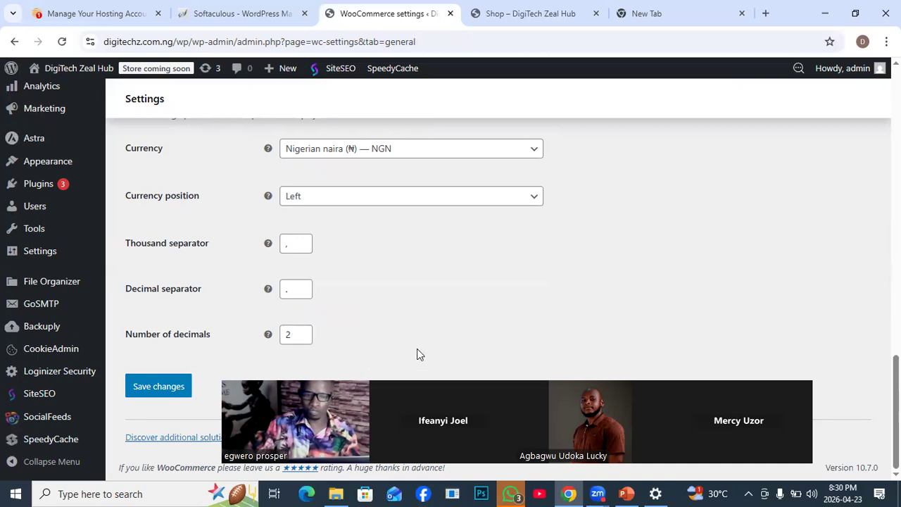
pyautogui.click(159, 388)
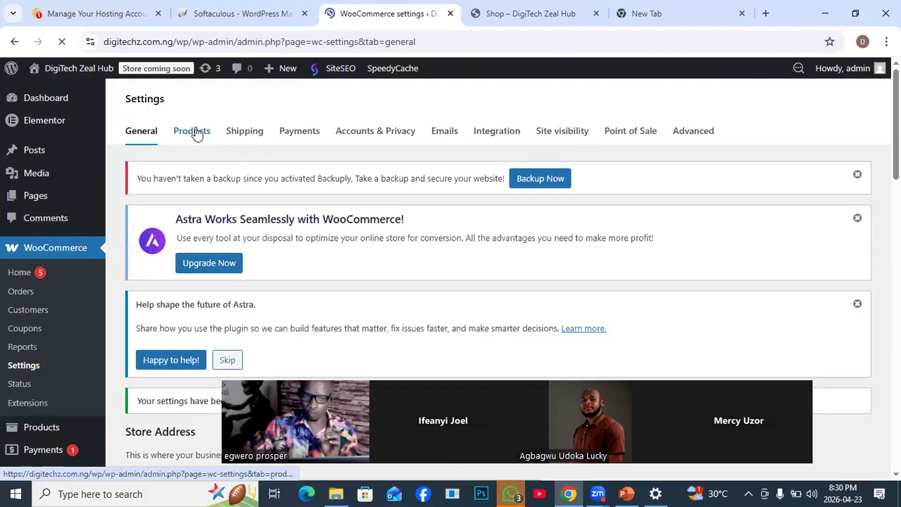
# - Open the WooCommerce Products settings and select Shop as the shop page
pyautogui.click(197, 133)
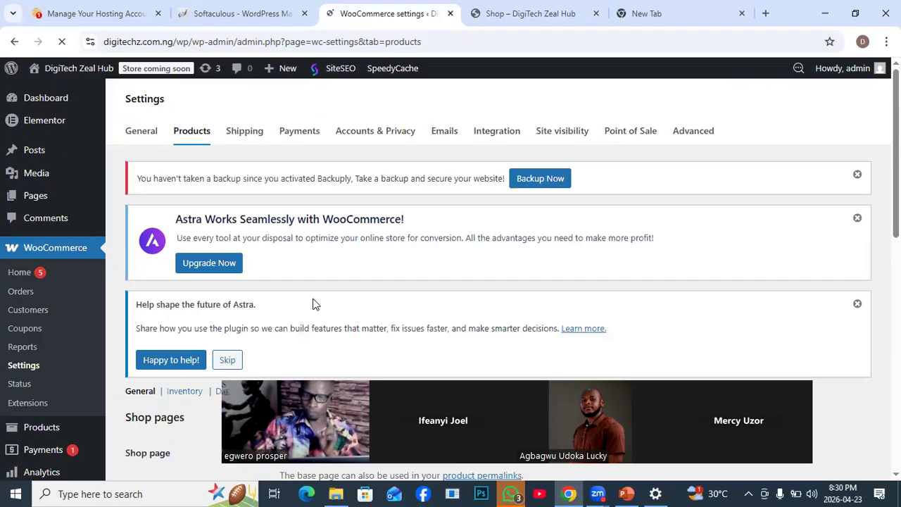
pyautogui.scroll(-4, 315, 304)
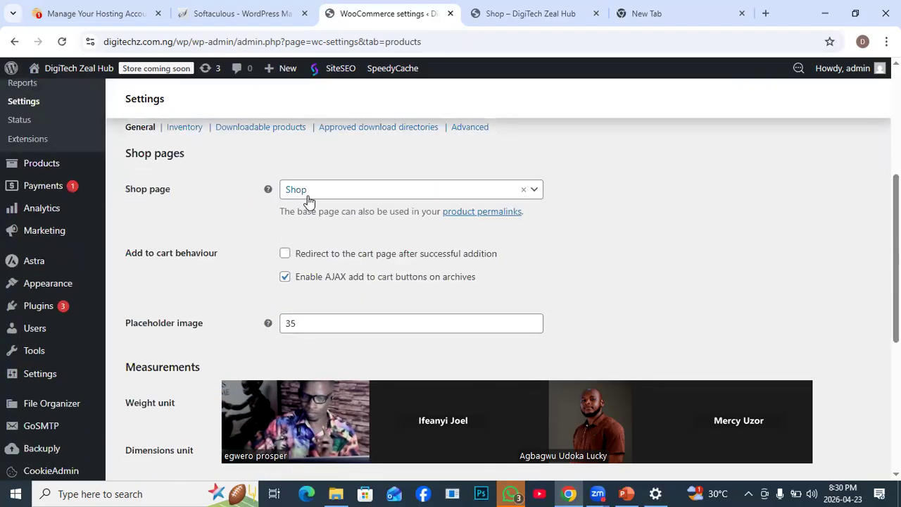
pyautogui.click(535, 192)
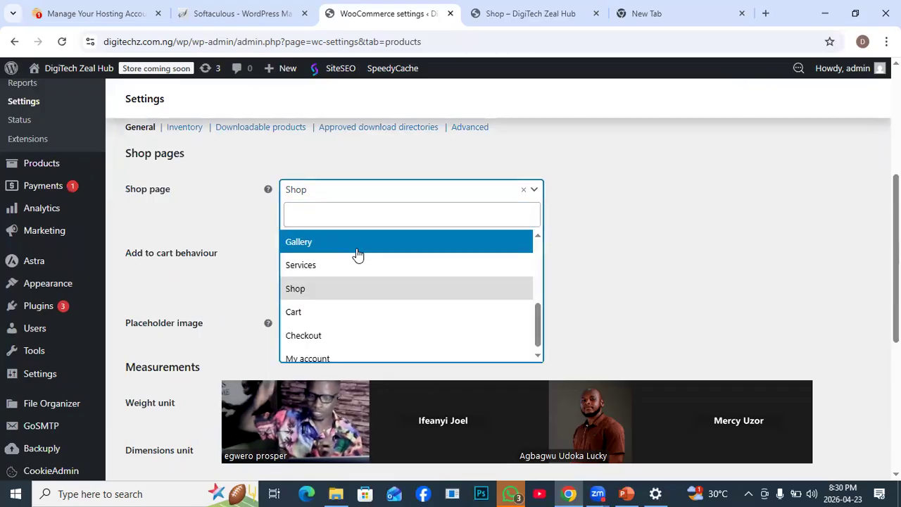
pyautogui.click(307, 288)
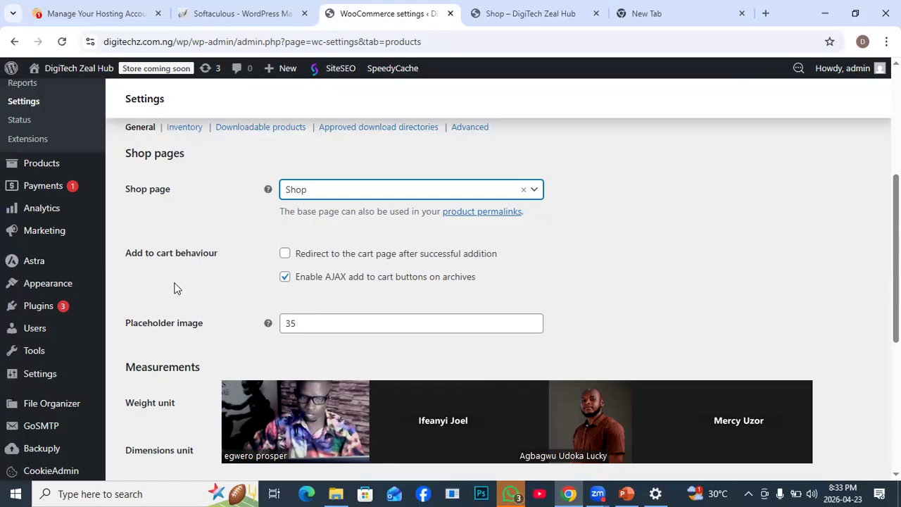
# - Enable redirecting to the cart page after successful addition, review the remaining general product options, and save the Products settings
pyautogui.click(285, 254)
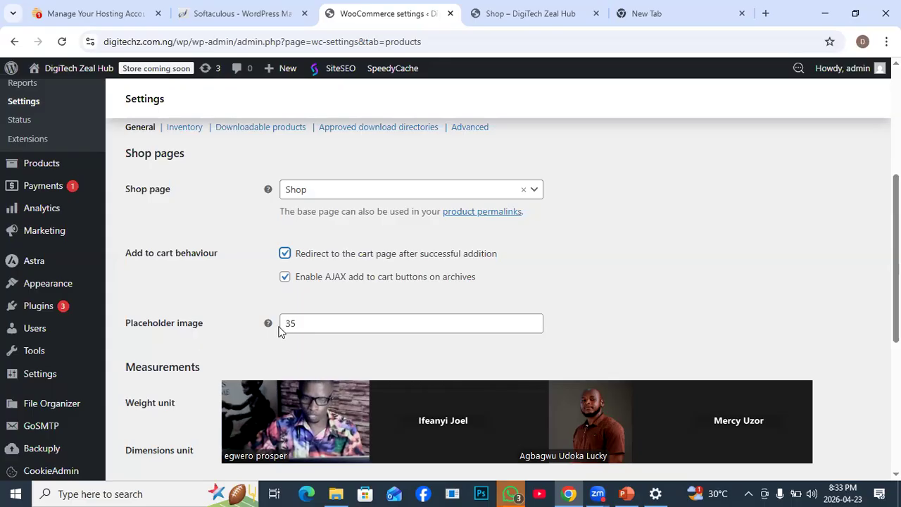
pyautogui.moveTo(268, 325)
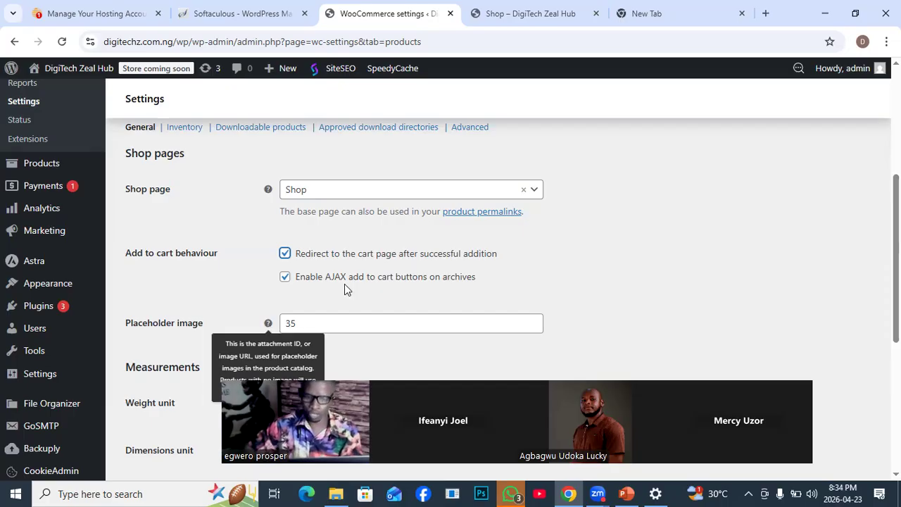
pyautogui.scroll(-2, 640, 311)
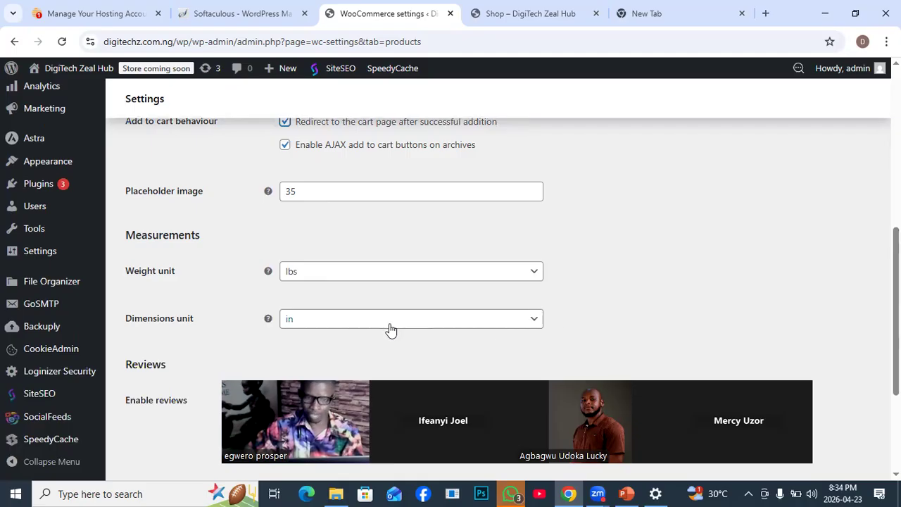
pyautogui.scroll(1, 360, 318)
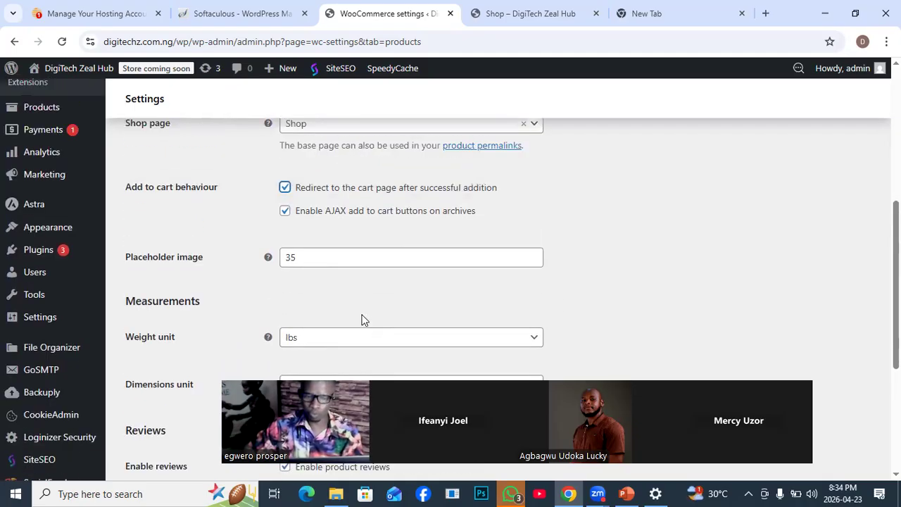
pyautogui.scroll(3, 391, 318)
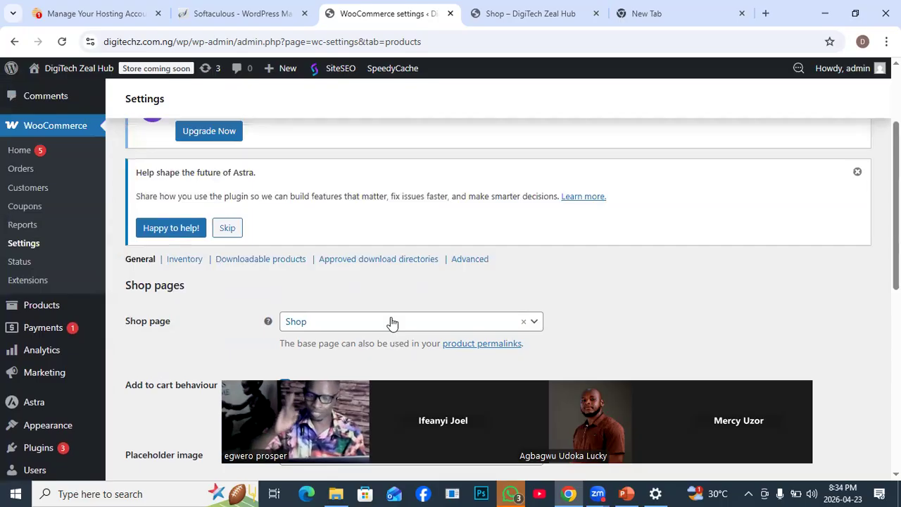
pyautogui.scroll(2, 383, 302)
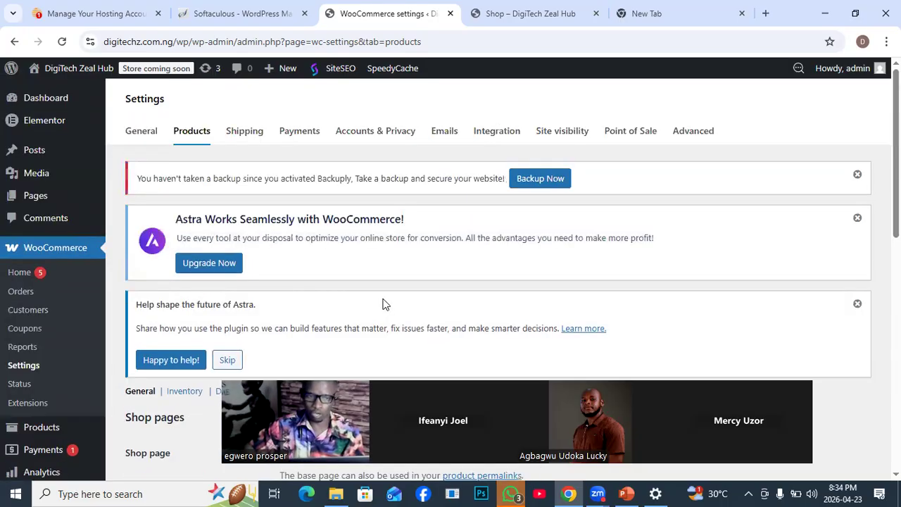
pyautogui.scroll(-4, 370, 302)
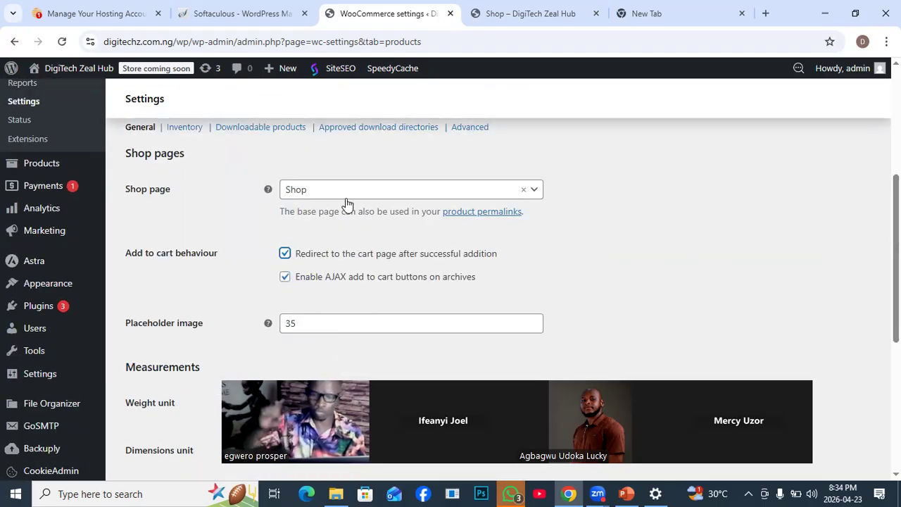
pyautogui.scroll(-1, 315, 233)
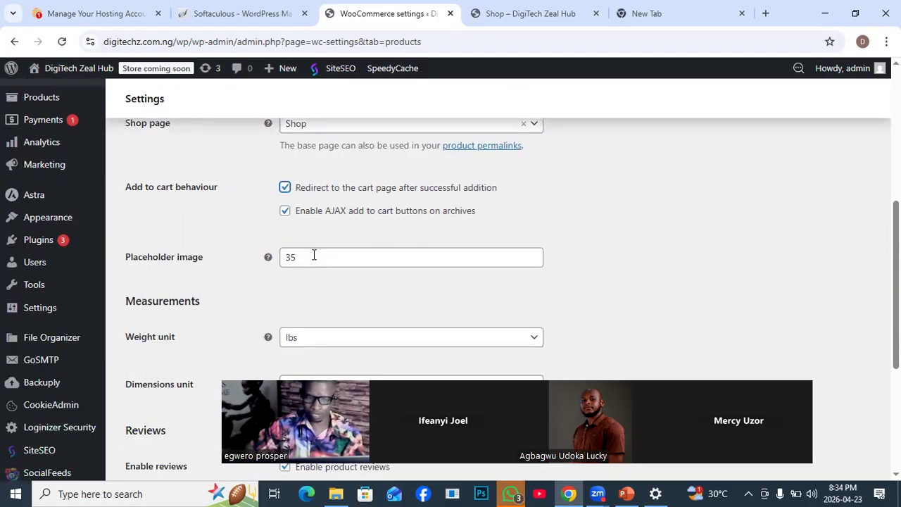
pyautogui.scroll(-3, 313, 287)
pyautogui.click(160, 388)
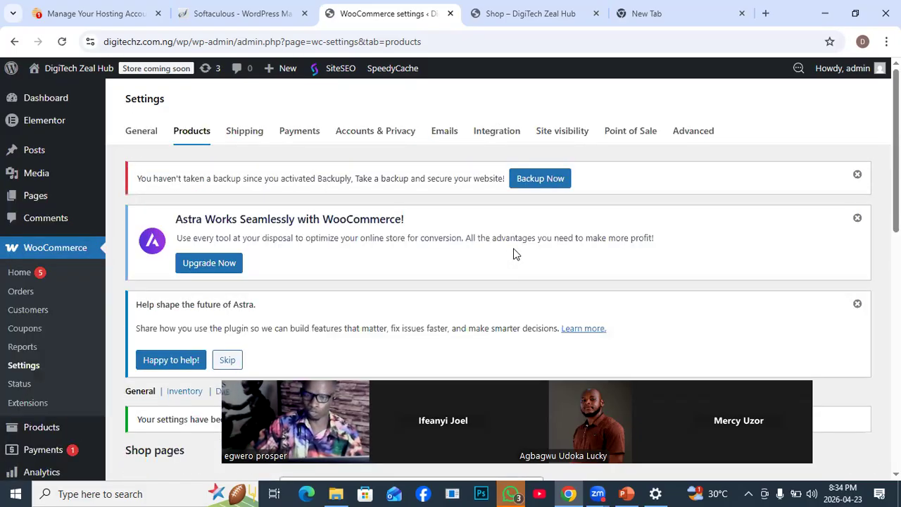
# - Change the store's site visibility to Live and save the change, checking the current Shop page before switching
pyautogui.click(554, 134)
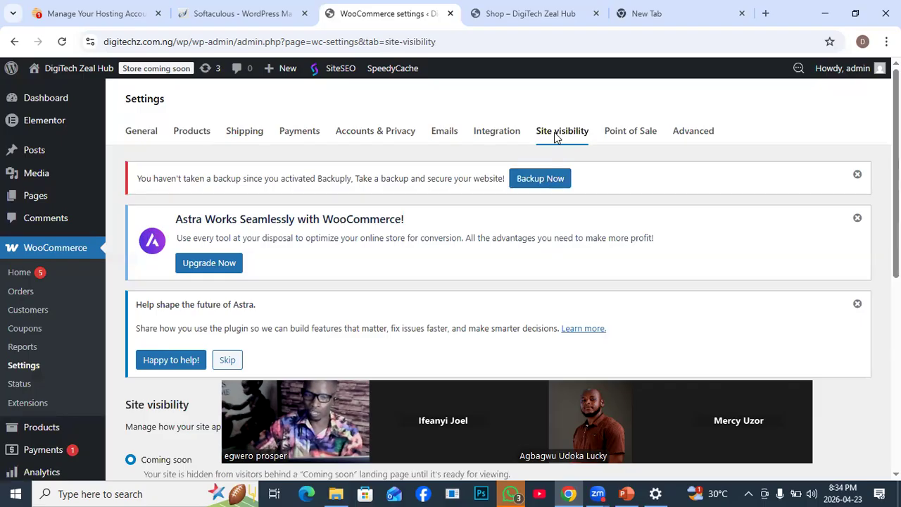
pyautogui.scroll(-3, 499, 281)
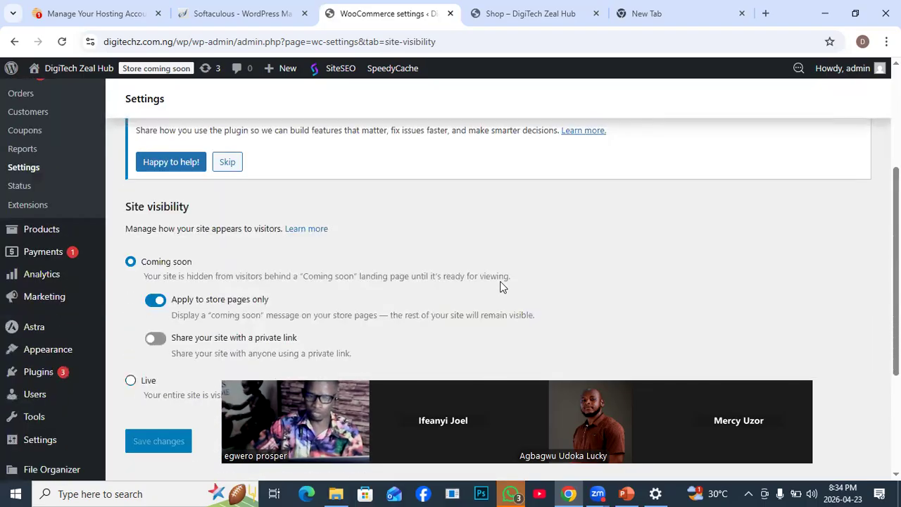
pyautogui.scroll(-1, 499, 286)
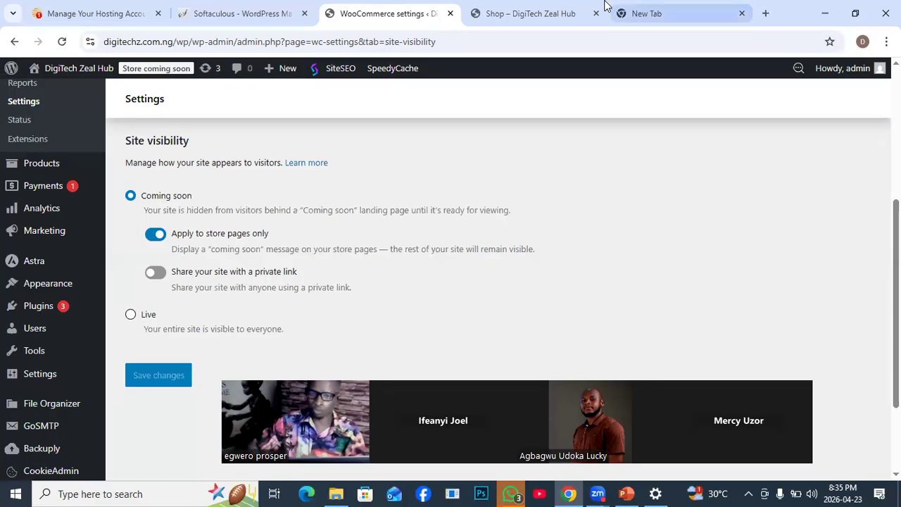
pyautogui.click(544, 16)
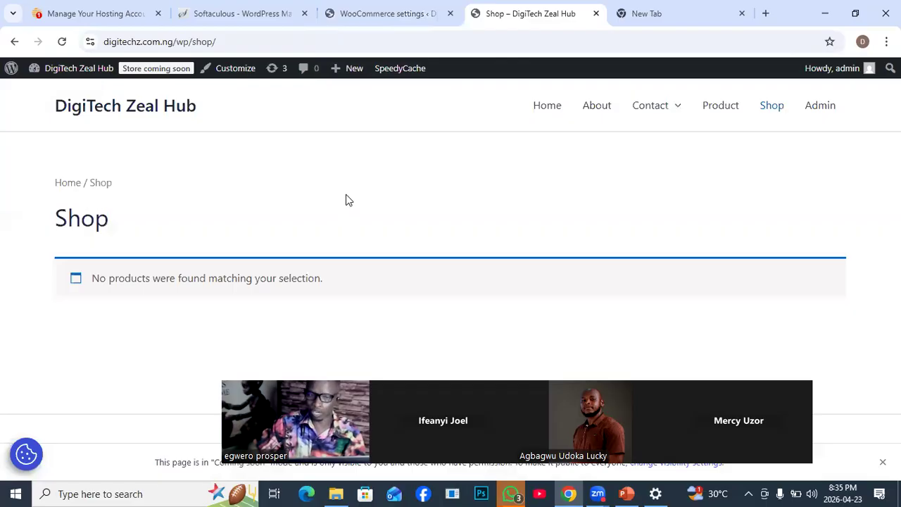
pyautogui.click(374, 12)
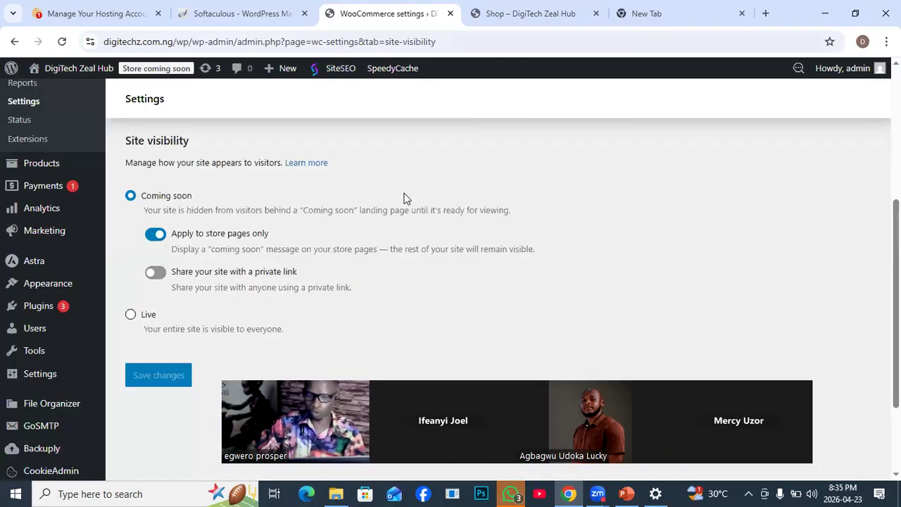
pyautogui.click(131, 317)
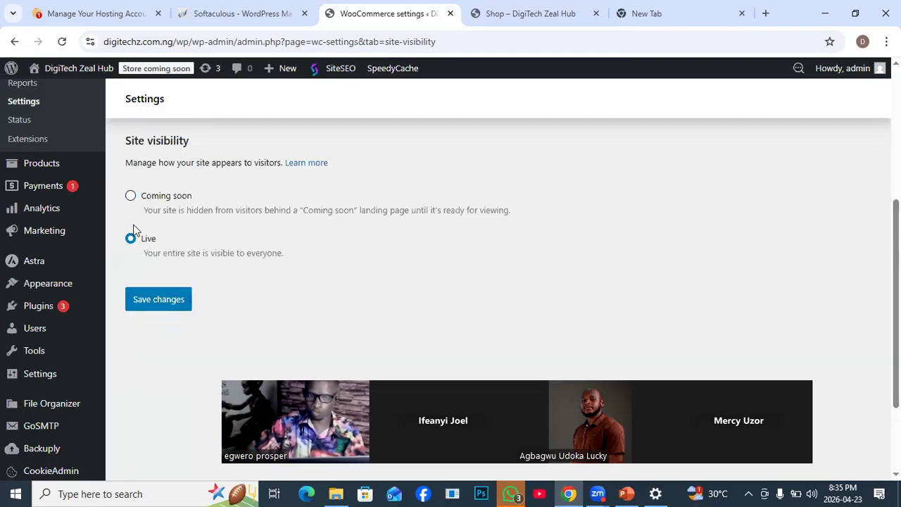
pyautogui.click(152, 309)
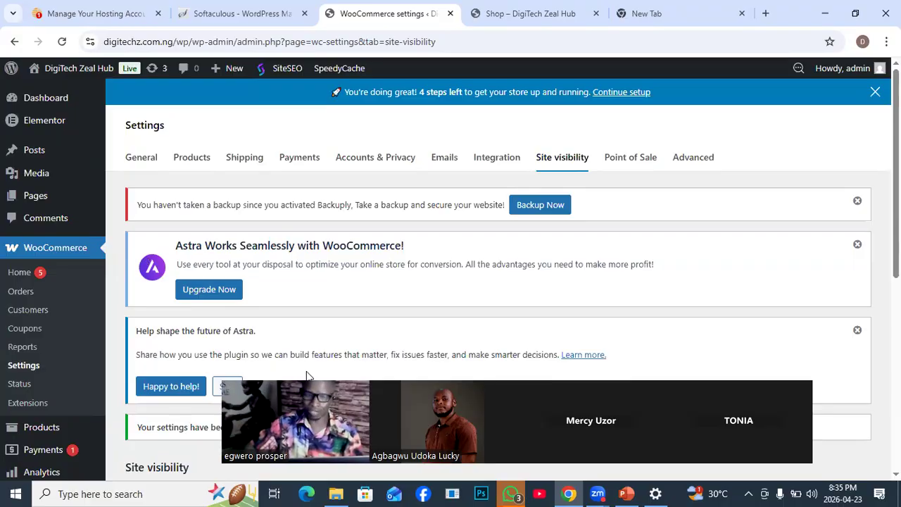
# - Open the WooCommerce Payments settings and compare them with the storefront's Shop page
pyautogui.click(296, 159)
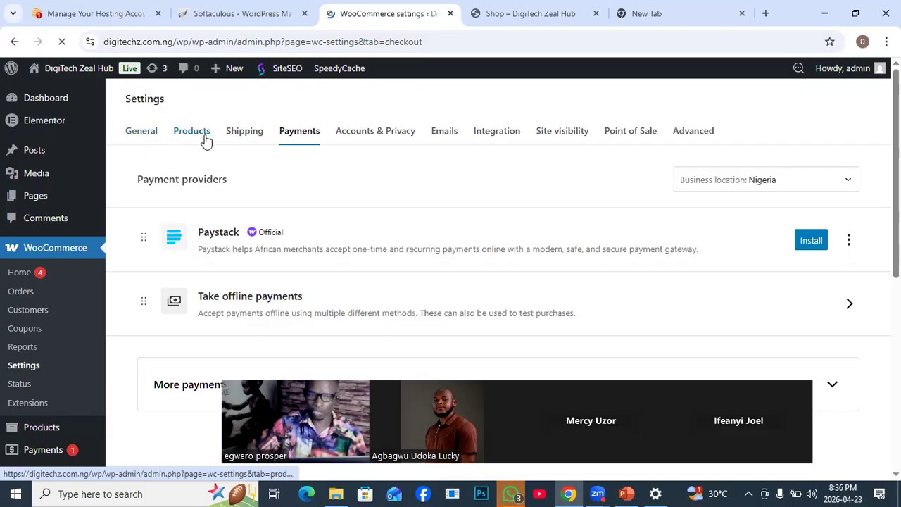
pyautogui.click(524, 14)
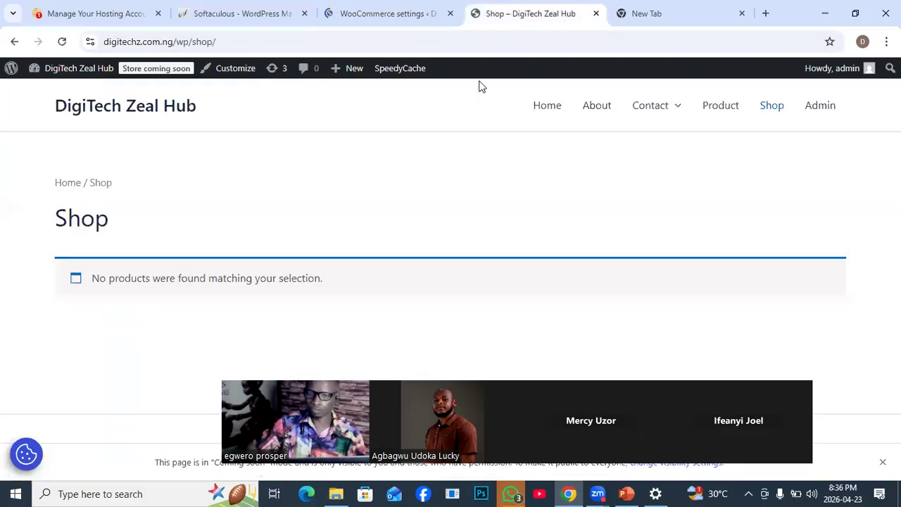
pyautogui.click(366, 21)
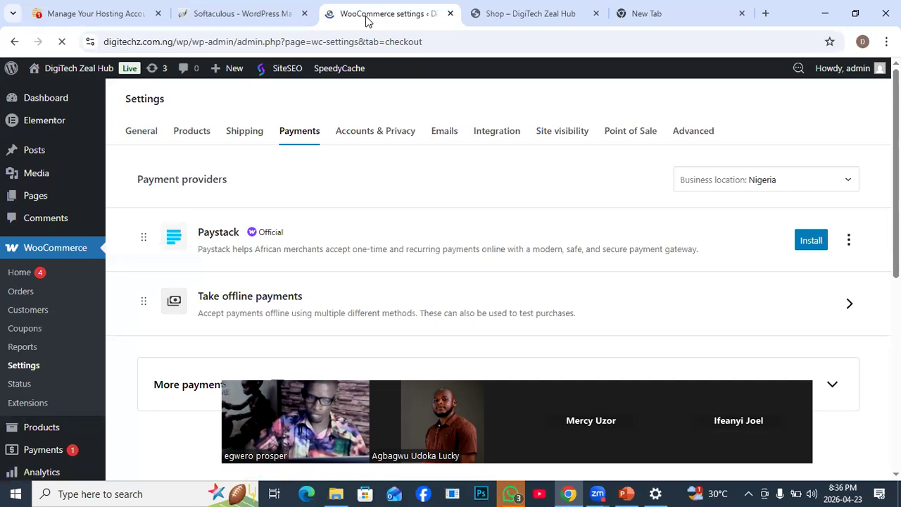
pyautogui.moveTo(102, 147)
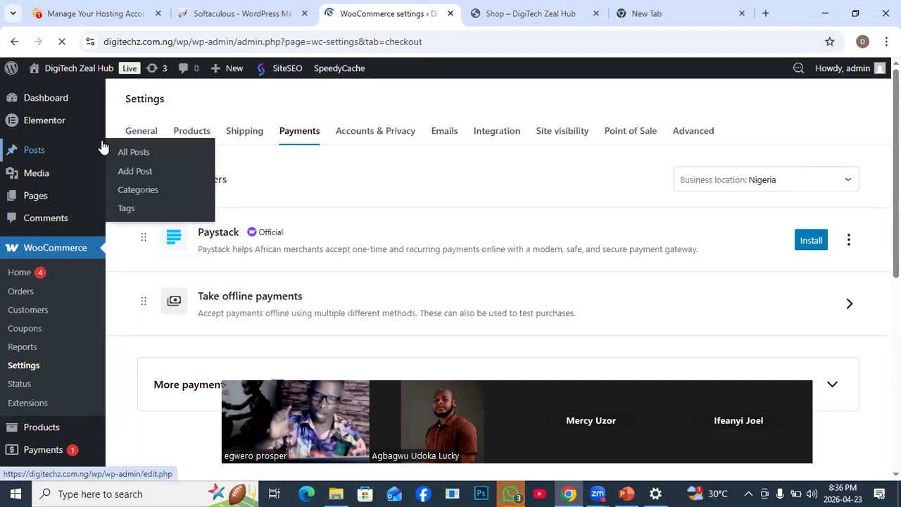
pyautogui.click(528, 14)
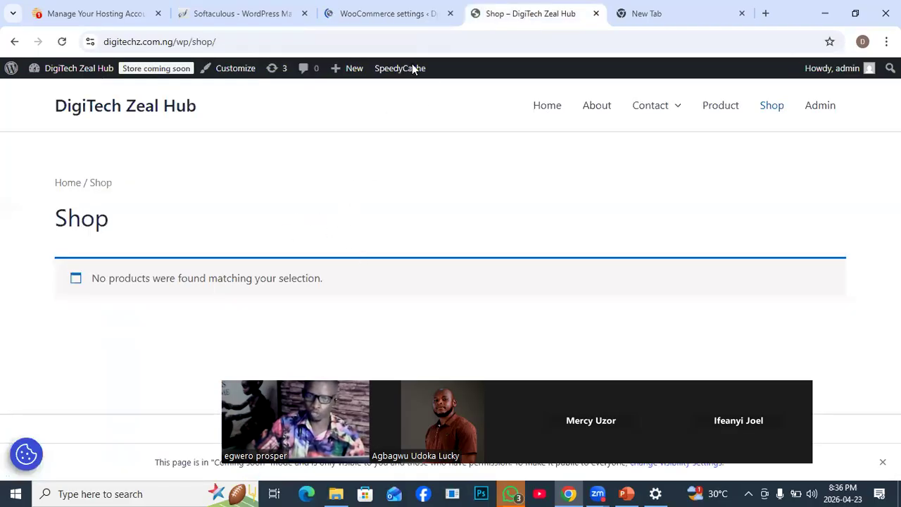
pyautogui.click(382, 19)
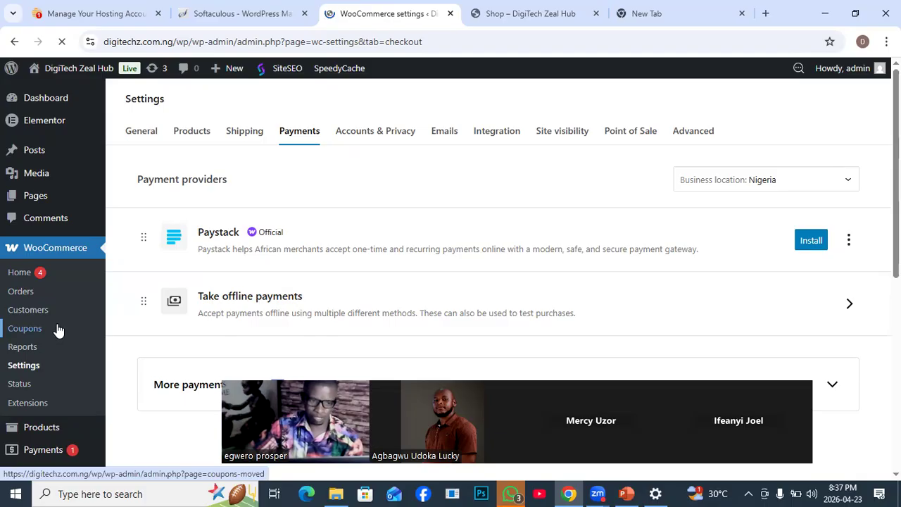
# - Open the WooCommerce setup wizard and start setting up the store from its welcome page
pyautogui.scroll(-1, 64, 328)
pyautogui.scroll(1, 67, 338)
pyautogui.scroll(-1, 73, 380)
pyautogui.scroll(1, 55, 402)
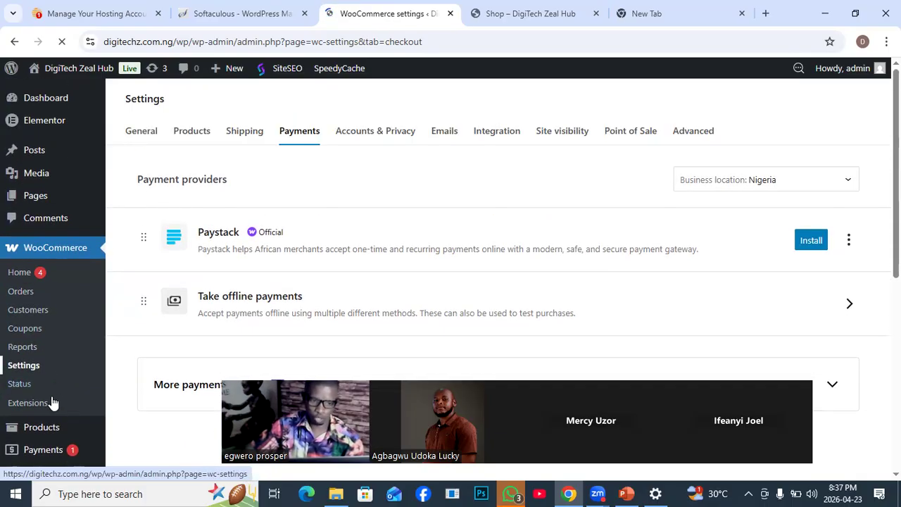
pyautogui.scroll(-3, 53, 402)
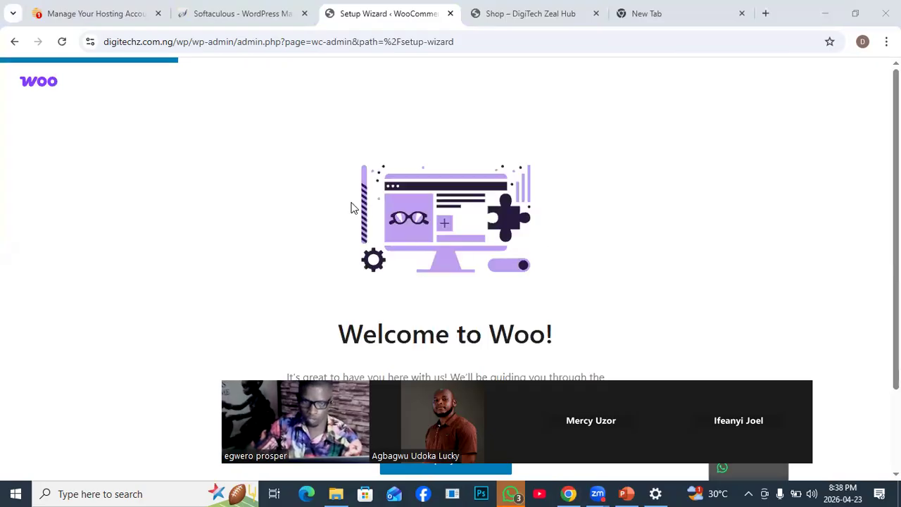
pyautogui.scroll(-2, 333, 174)
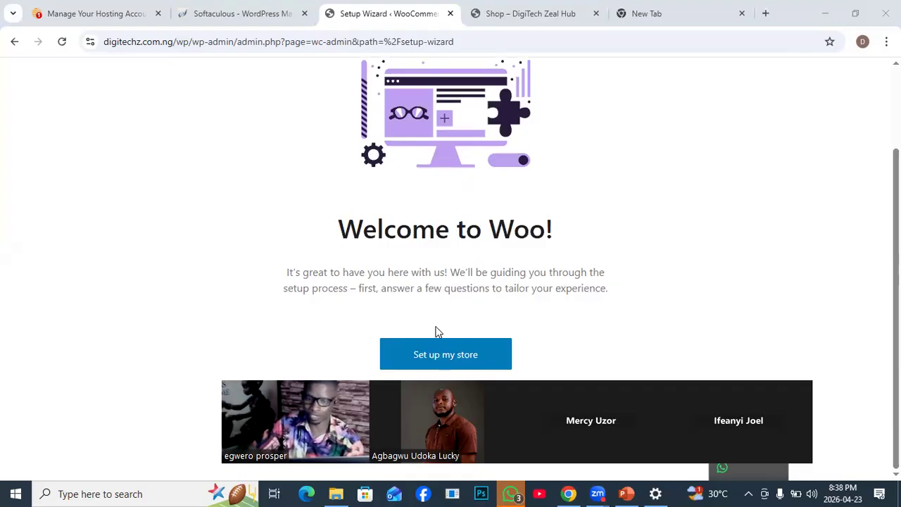
pyautogui.click(426, 368)
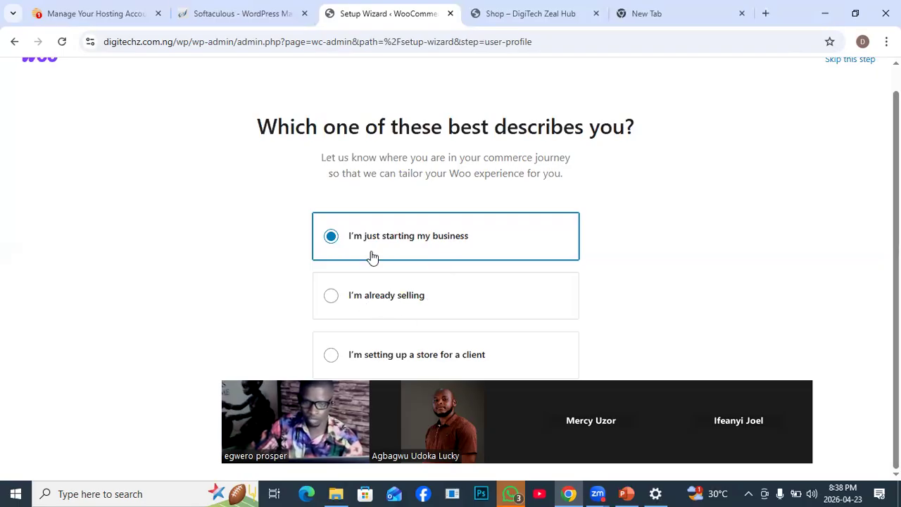
# - Answer the wizard's profile question with "I'm just starting my business" and continue to the store details
pyautogui.click(332, 296)
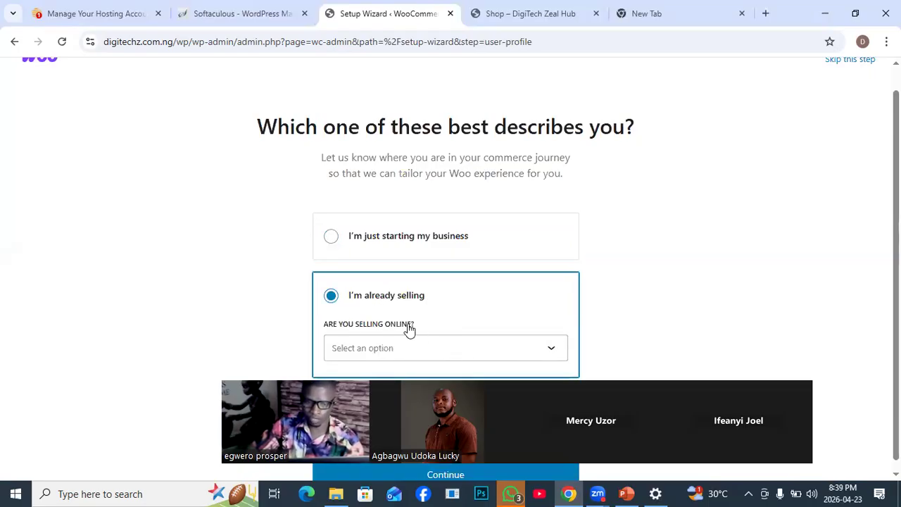
pyautogui.click(330, 238)
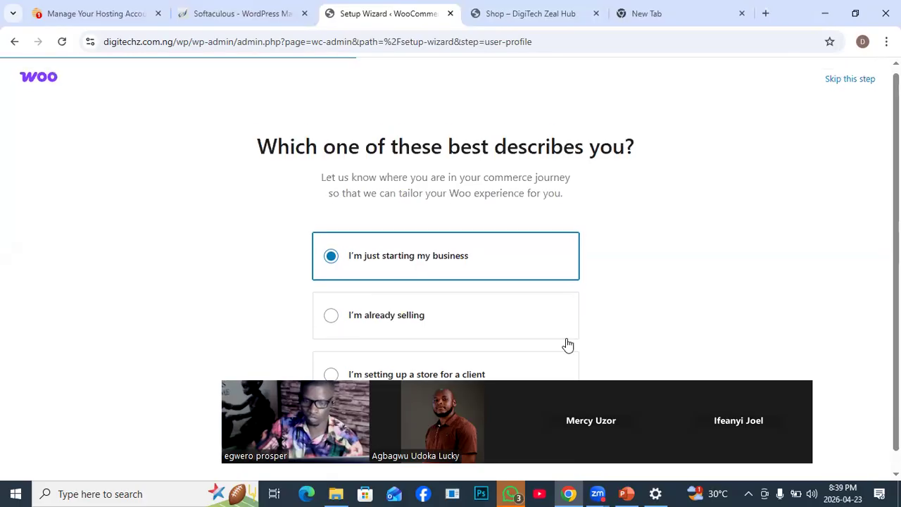
pyautogui.moveTo(698, 375); pyautogui.dragTo(772, 4)
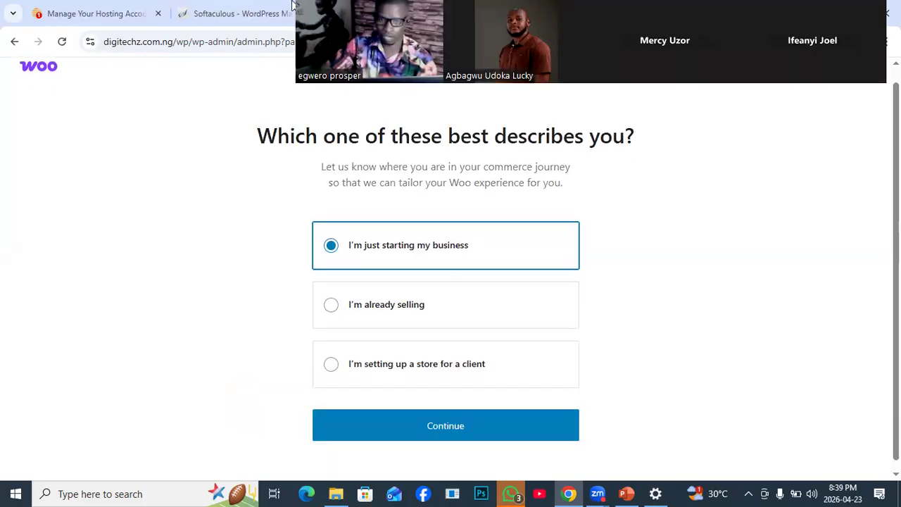
pyautogui.moveTo(388, 21); pyautogui.dragTo(220, 84)
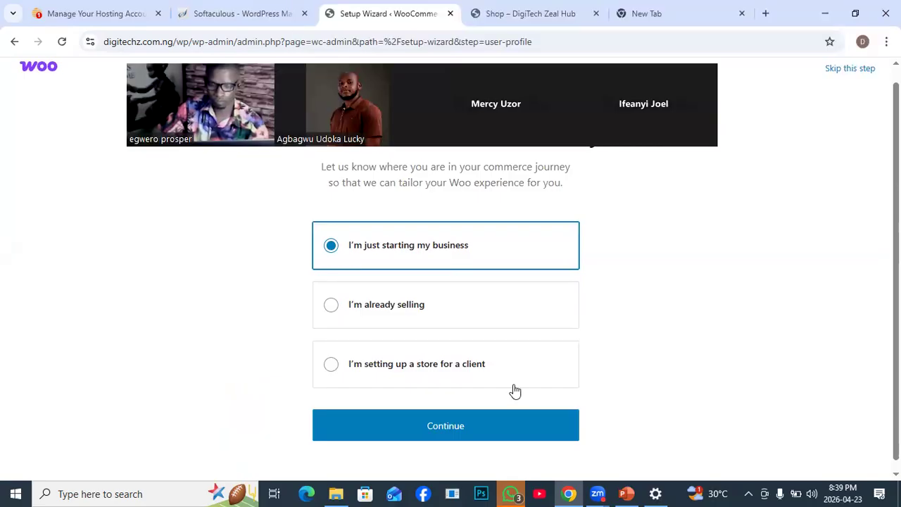
pyautogui.click(448, 430)
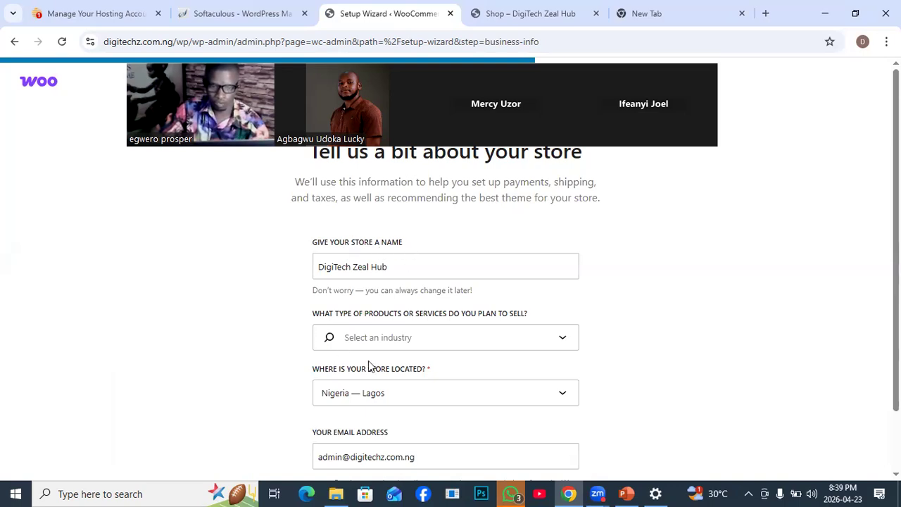
# - Review the store name, industry, location and email fields in the wizard, and continue to the free features
pyautogui.scroll(-1, 486, 408)
pyautogui.scroll(1, 495, 390)
pyautogui.scroll(-1, 455, 368)
pyautogui.scroll(1, 529, 422)
pyautogui.scroll(-1, 505, 437)
pyautogui.click(476, 467)
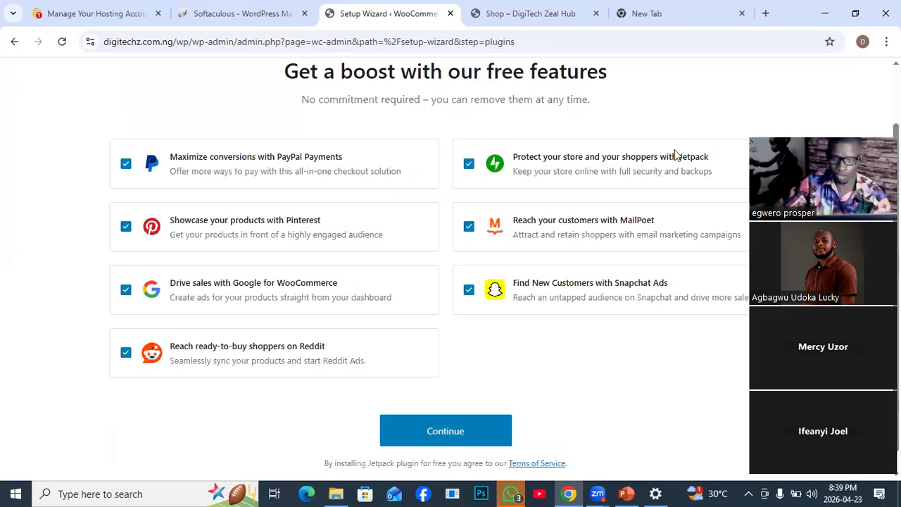
# - Keep all the suggested free features selected and start installing them, looking at the Shop page while they install
pyautogui.click(447, 432)
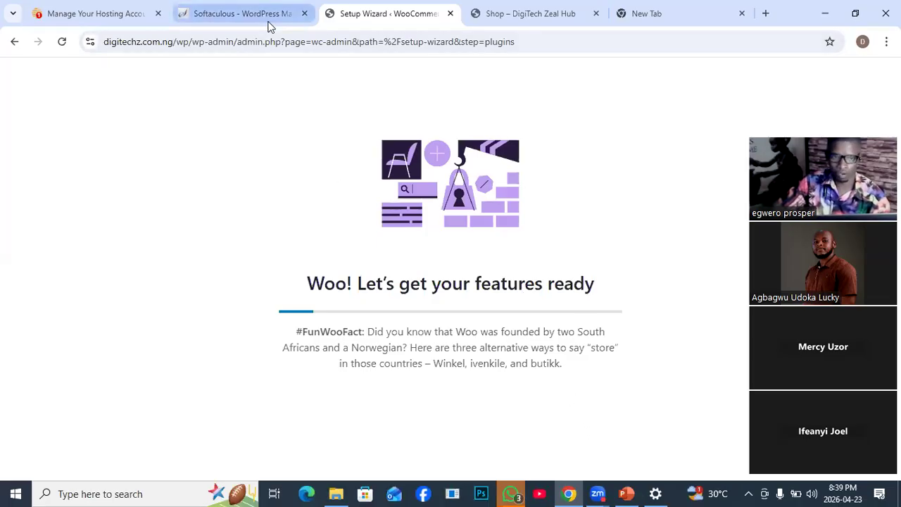
pyautogui.click(496, 21)
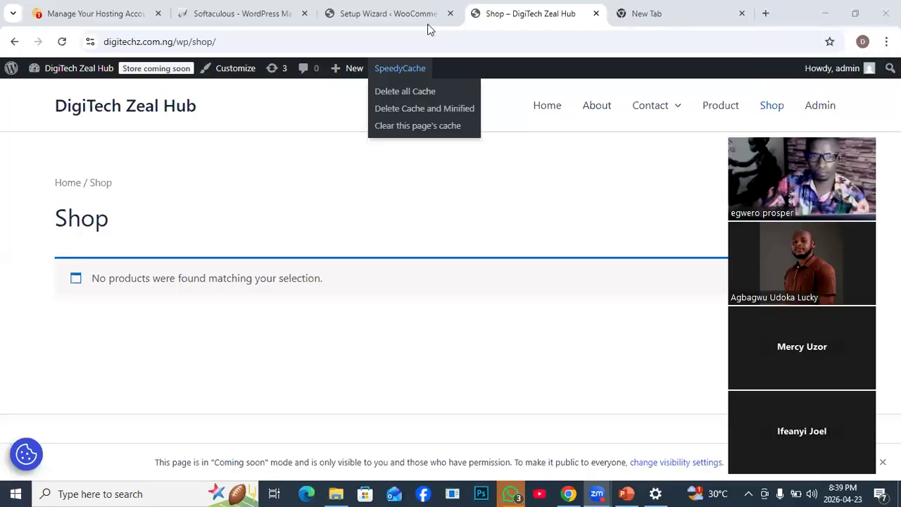
pyautogui.click(372, 14)
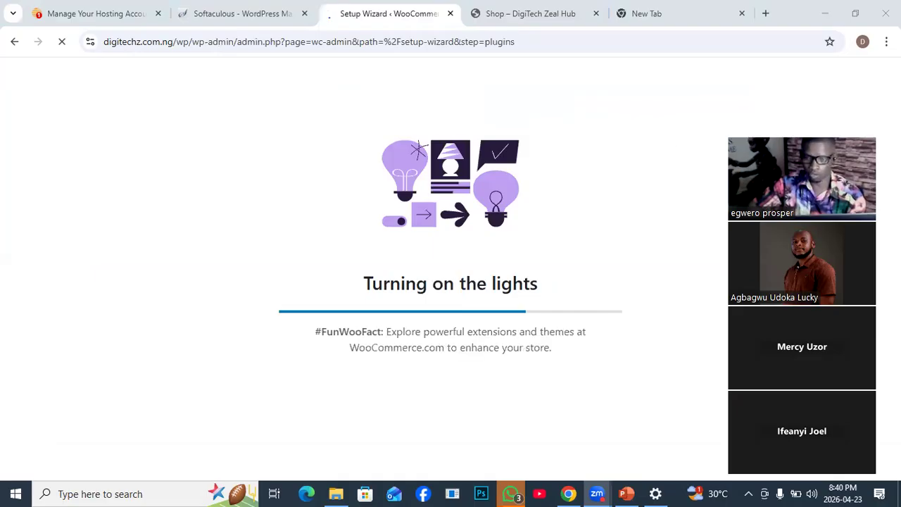
# - Check the progress of the WordPress.com connection page, comparing it with the store's Shop page while it loads
pyautogui.moveTo(802, 183); pyautogui.dragTo(791, 141)
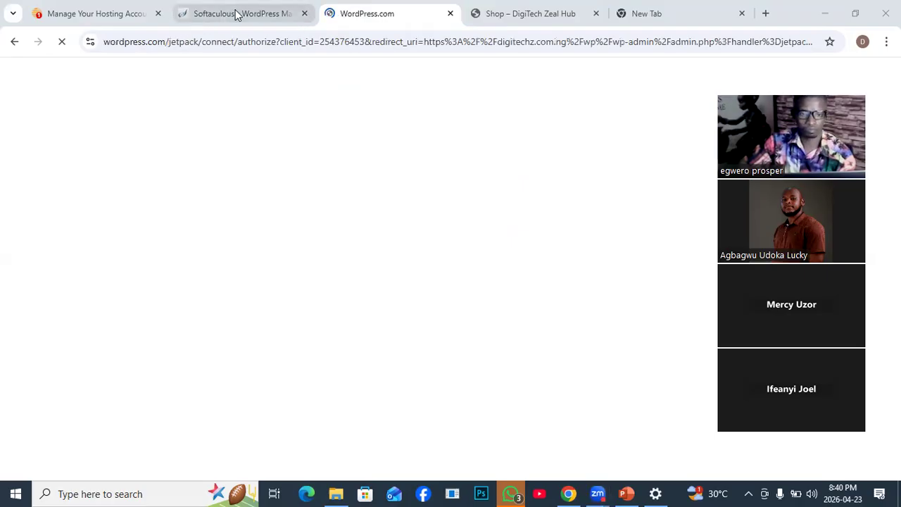
pyautogui.click(514, 15)
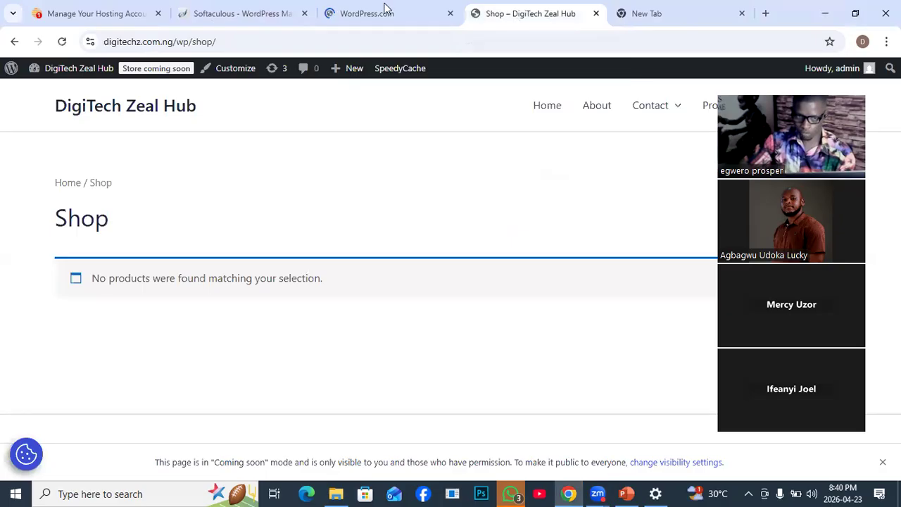
pyautogui.click(405, 17)
pyautogui.click(512, 18)
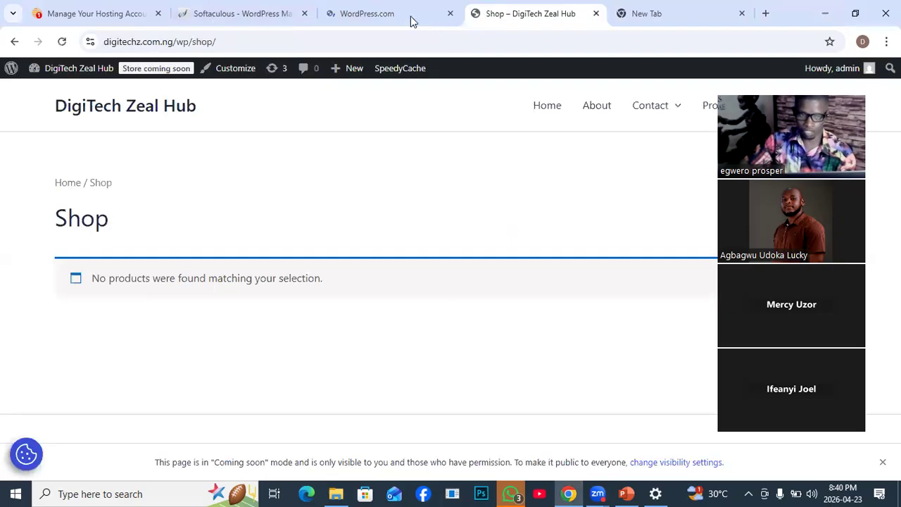
pyautogui.click(394, 19)
pyautogui.click(531, 16)
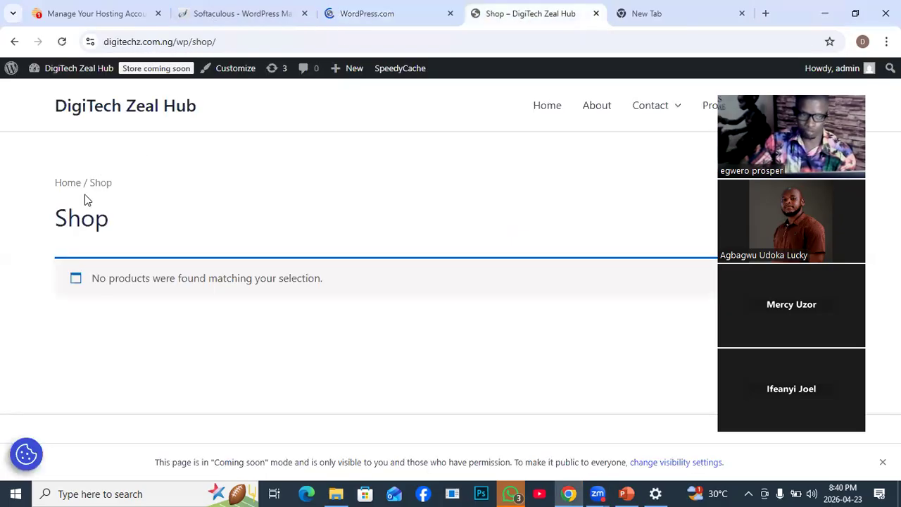
# - Go from the Shop page to the site's WordPress admin area and open the section with all products
pyautogui.click(10, 70)
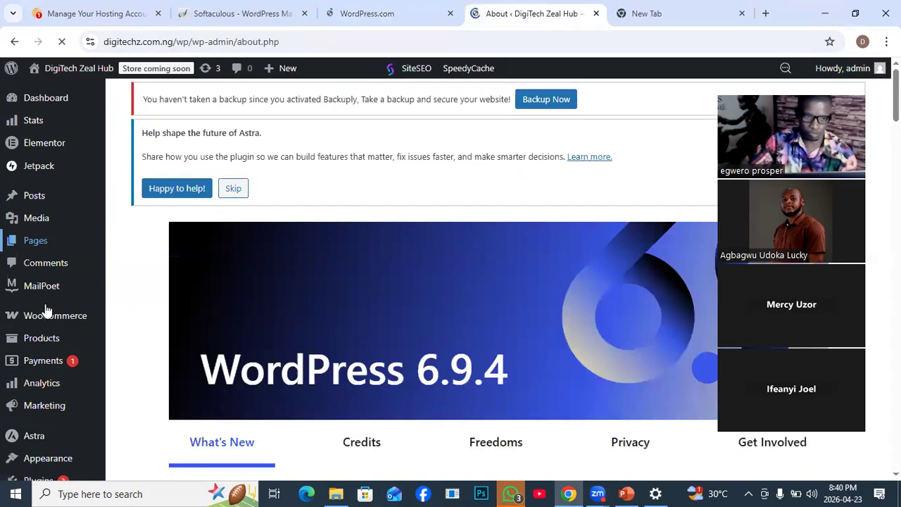
pyautogui.scroll(-3, 44, 310)
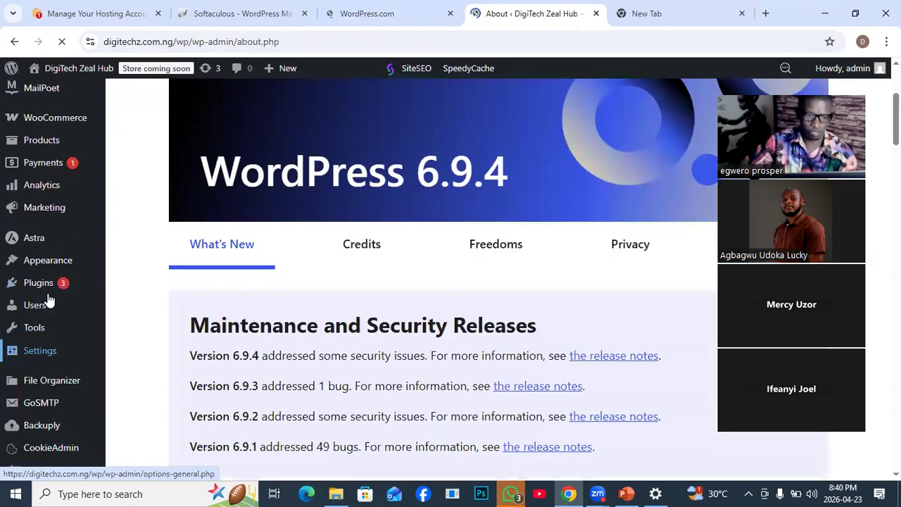
pyautogui.scroll(-1, 49, 213)
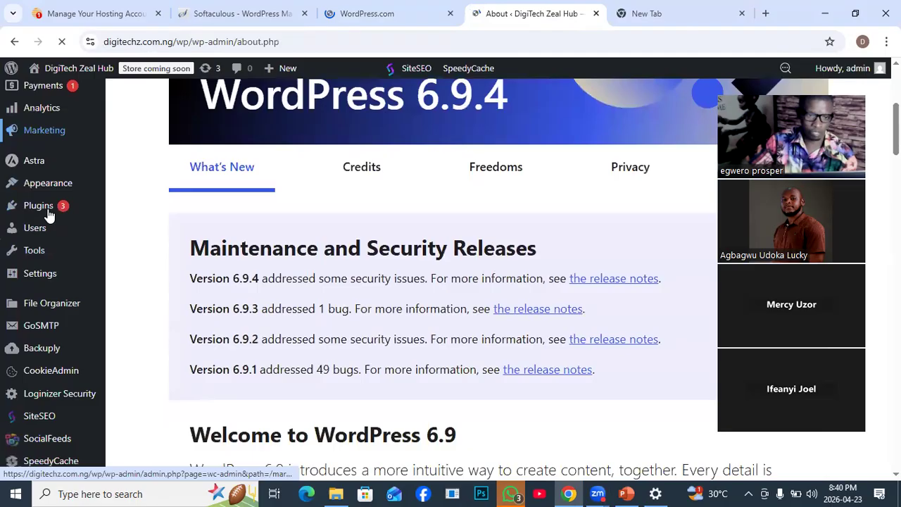
pyautogui.scroll(3, 38, 279)
pyautogui.moveTo(41, 273)
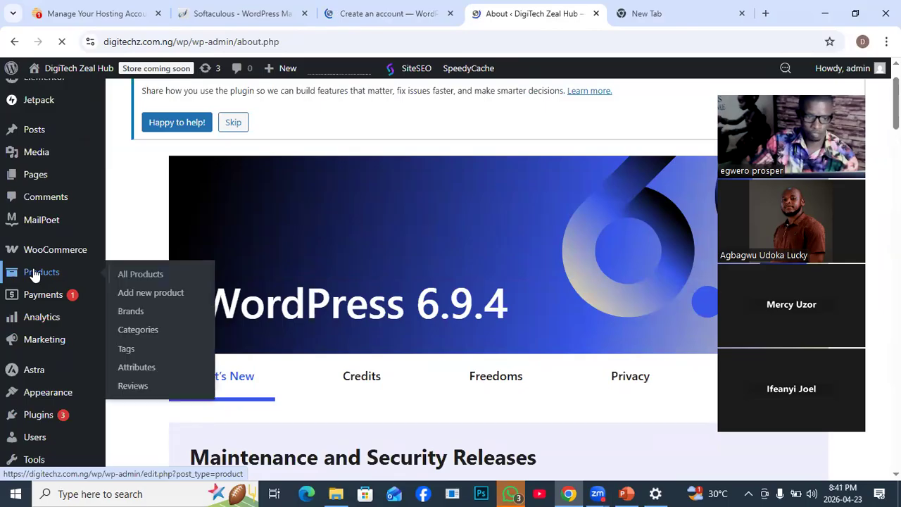
pyautogui.click(136, 272)
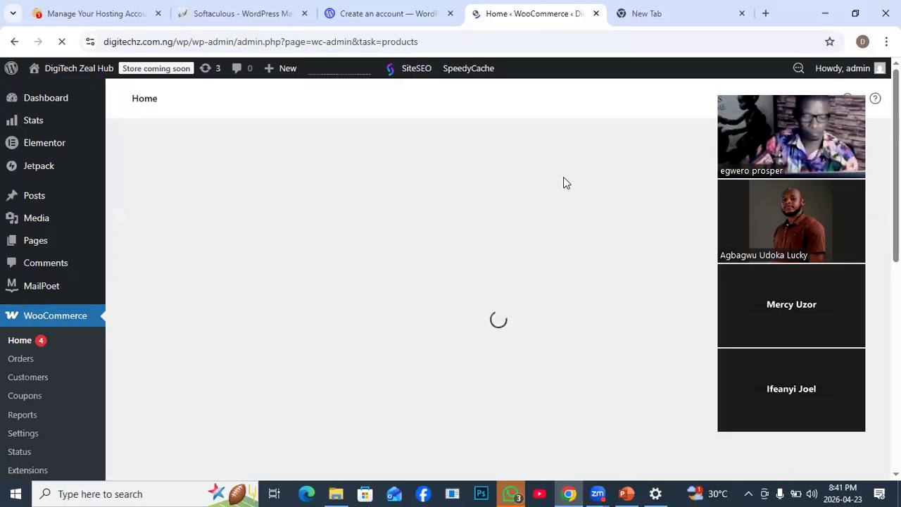
# - Check the WordPress.com account creation page, and examine the product types offered for adding products to the store
pyautogui.click(388, 15)
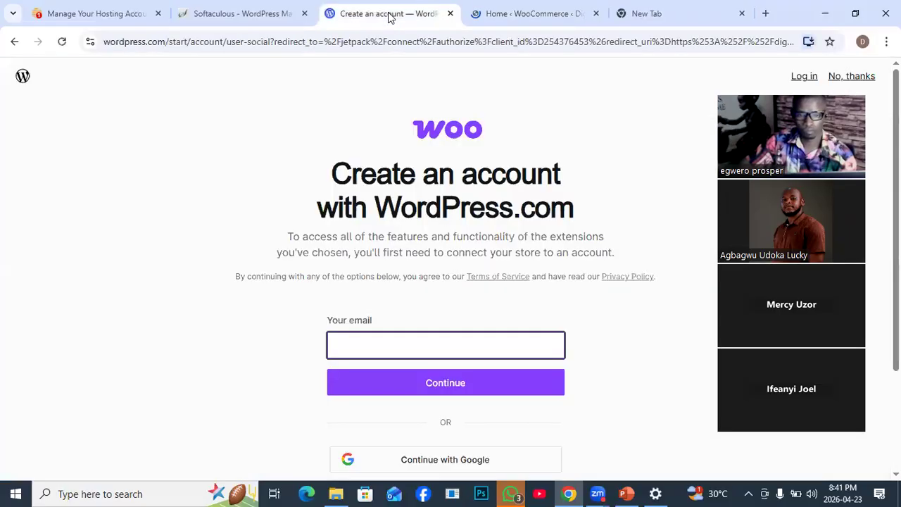
pyautogui.click(497, 14)
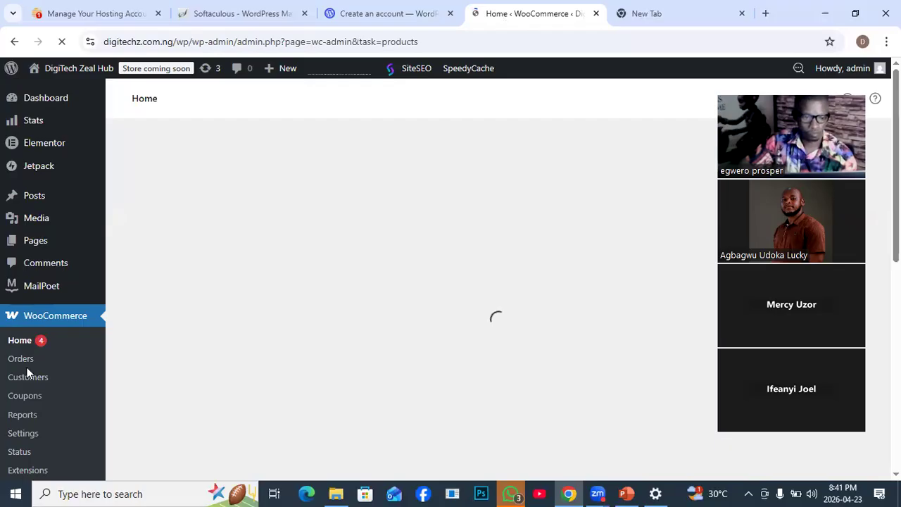
pyautogui.scroll(-5, 74, 382)
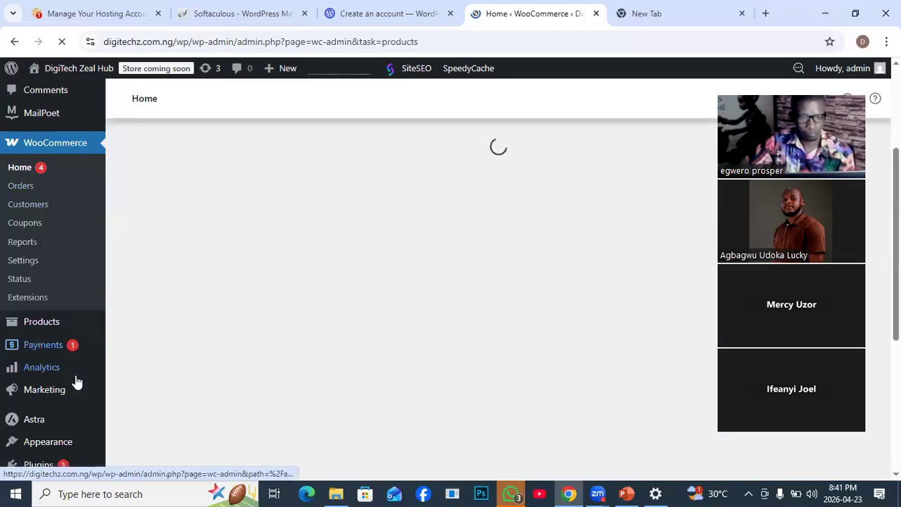
pyautogui.moveTo(35, 163)
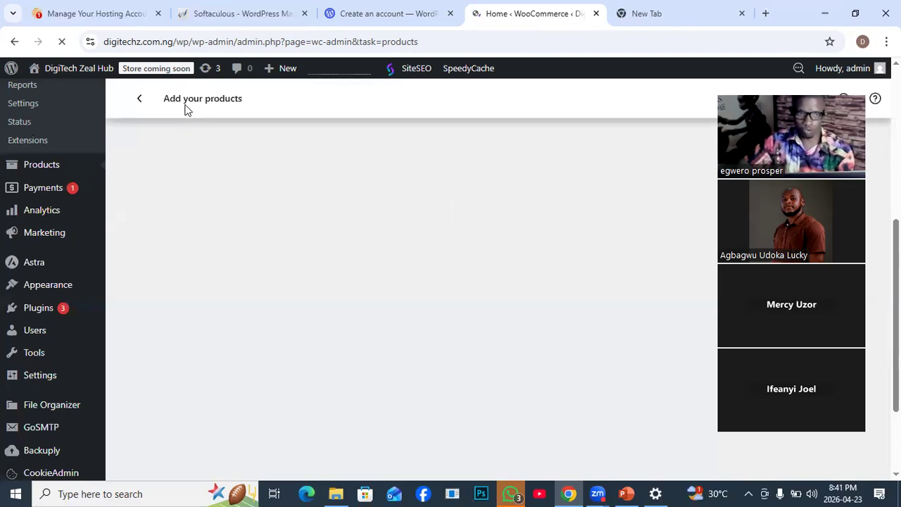
pyautogui.scroll(-1, 418, 343)
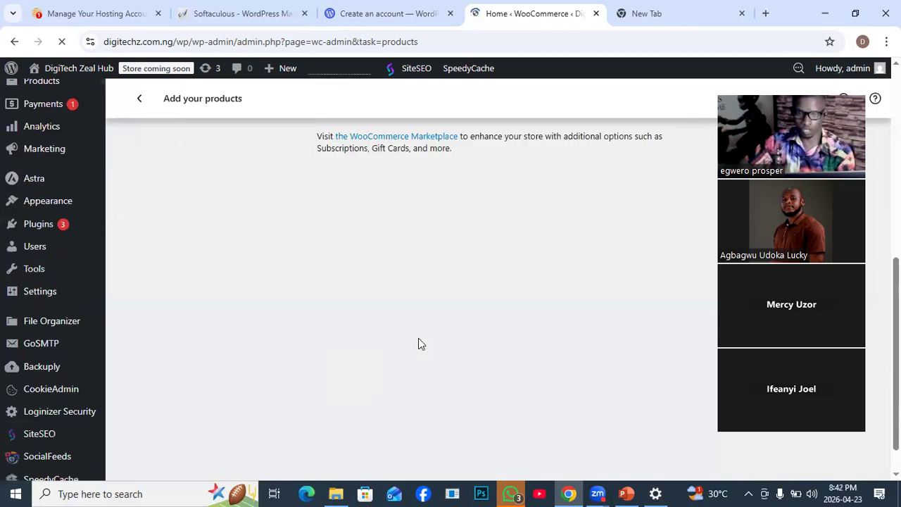
pyautogui.scroll(3, 419, 344)
pyautogui.scroll(3, 420, 344)
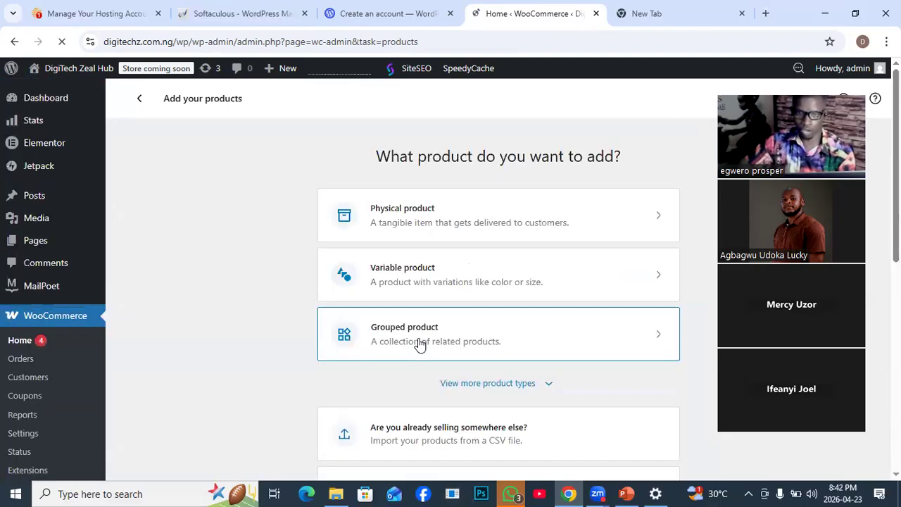
pyautogui.scroll(-1, 418, 344)
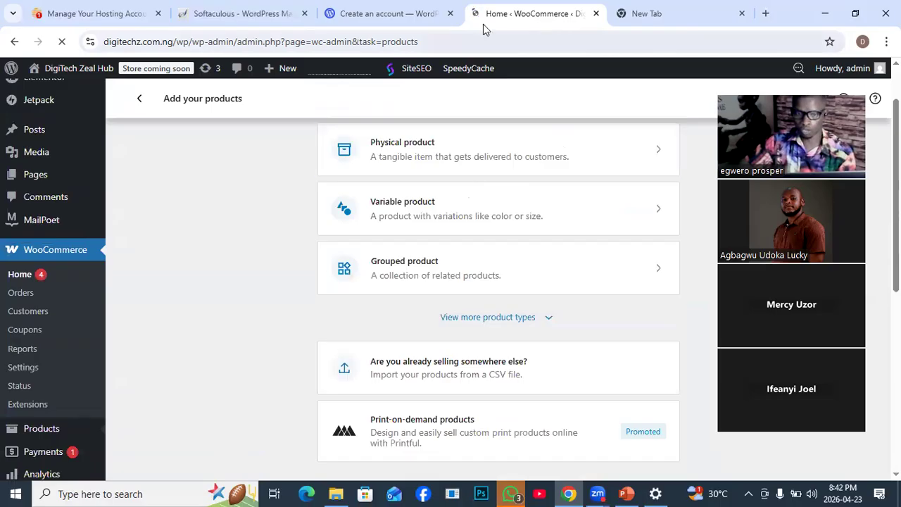
# - Open the site's front end in a separate tab and go to its Shop page
pyautogui.moveTo(35, 71)
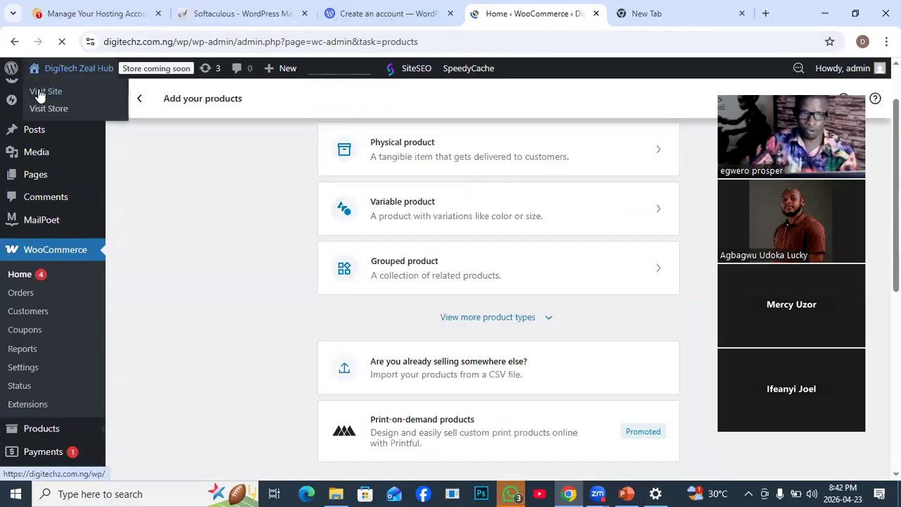
pyautogui.rightClick(77, 107)
pyautogui.click(77, 107)
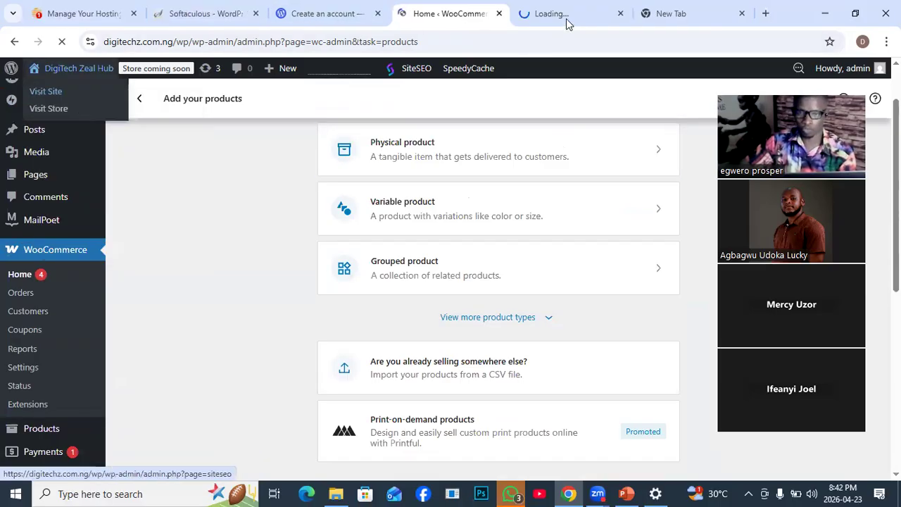
pyautogui.click(561, 15)
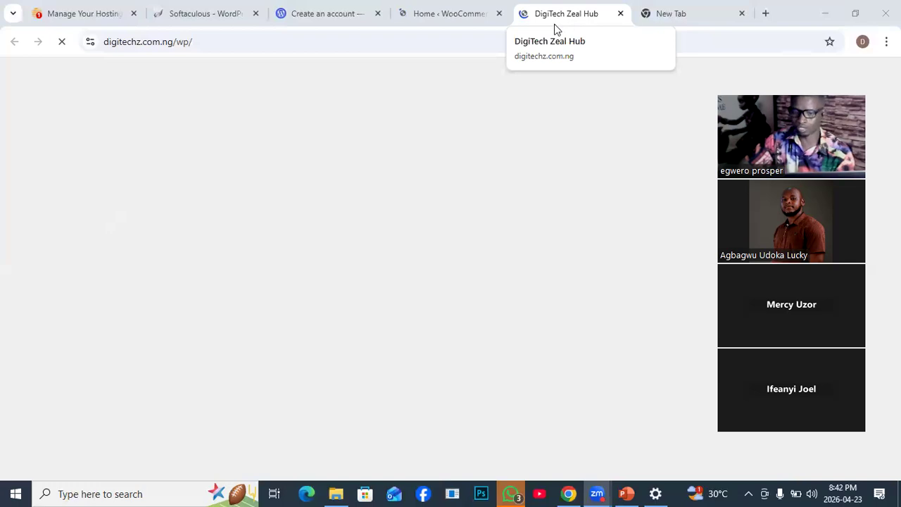
pyautogui.click(457, 19)
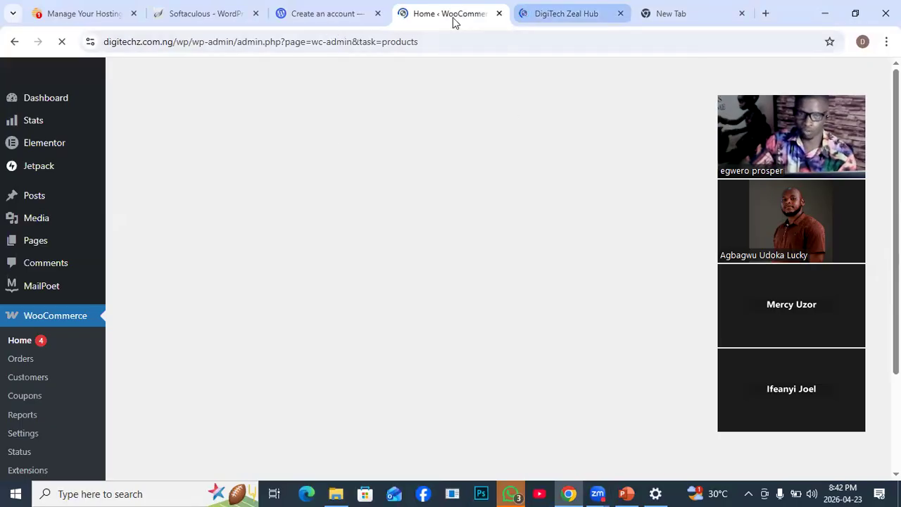
pyautogui.click(568, 14)
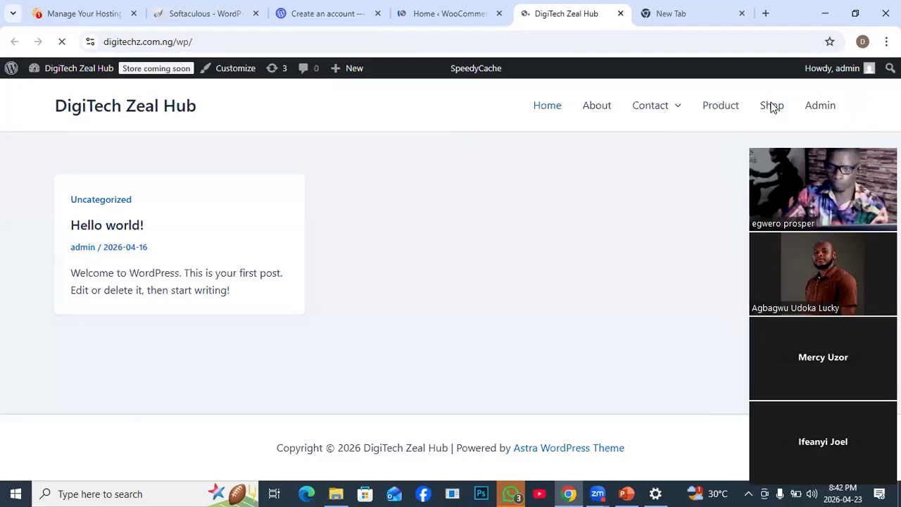
pyautogui.click(772, 106)
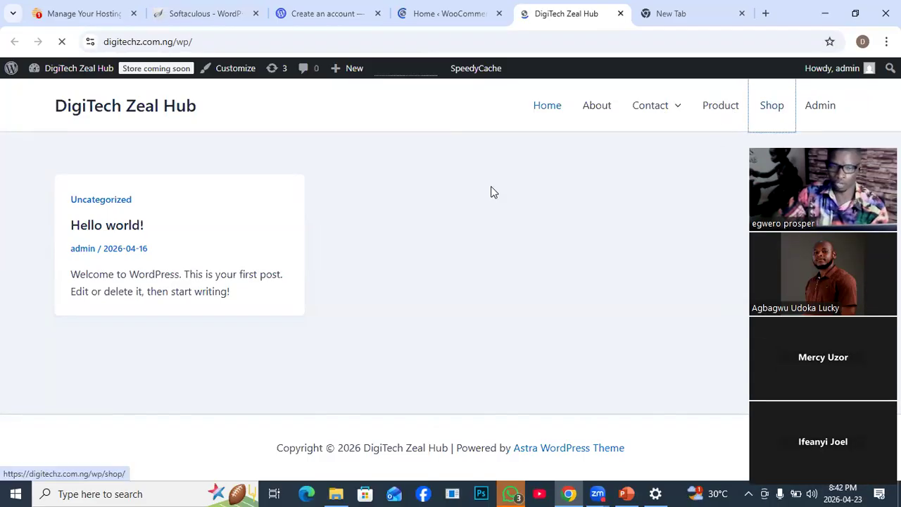
pyautogui.click(459, 19)
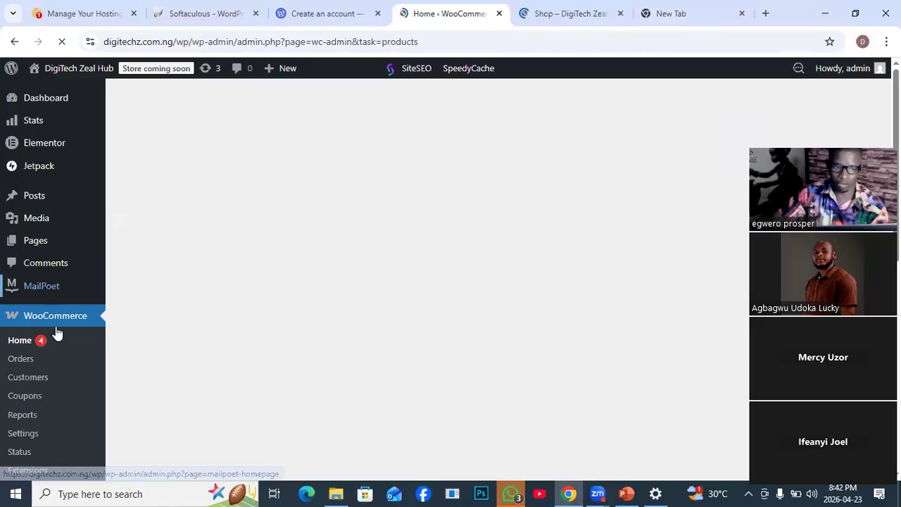
pyautogui.scroll(-5, 71, 334)
pyautogui.scroll(-2, 76, 336)
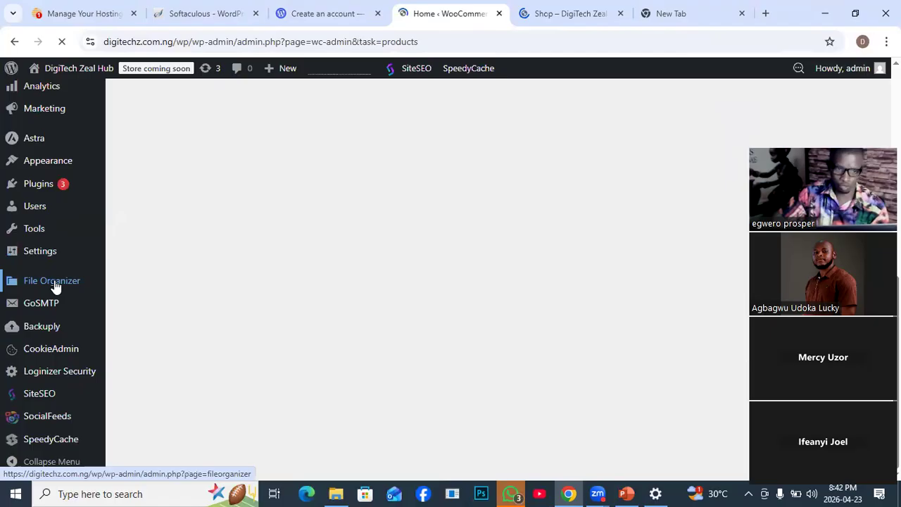
pyautogui.scroll(3, 48, 251)
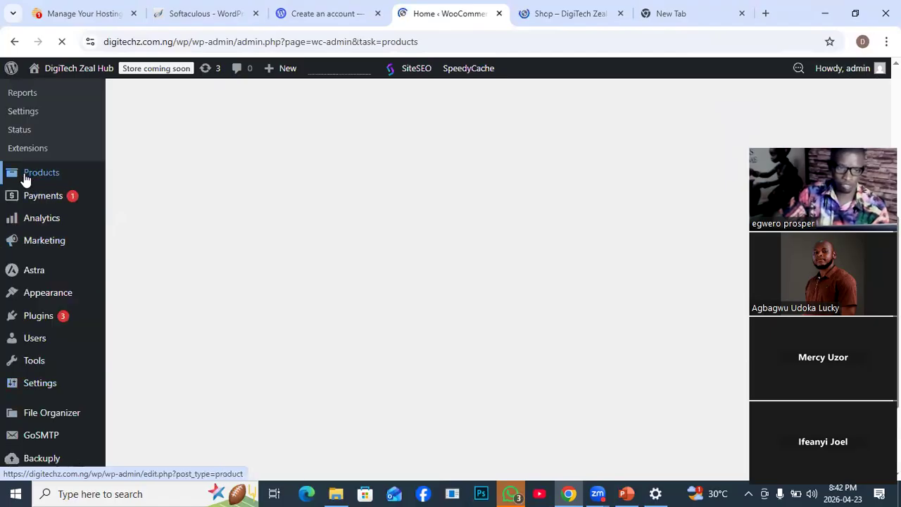
pyautogui.moveTo(24, 178)
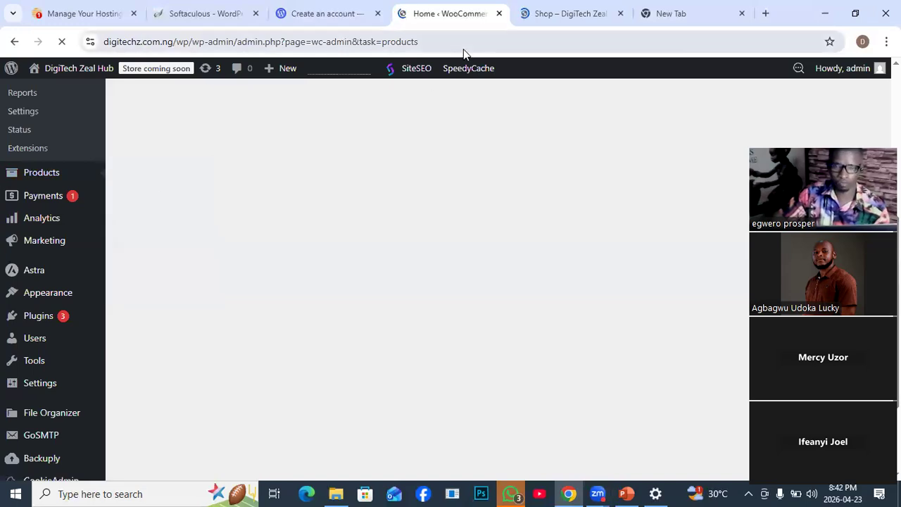
pyautogui.moveTo(469, 65)
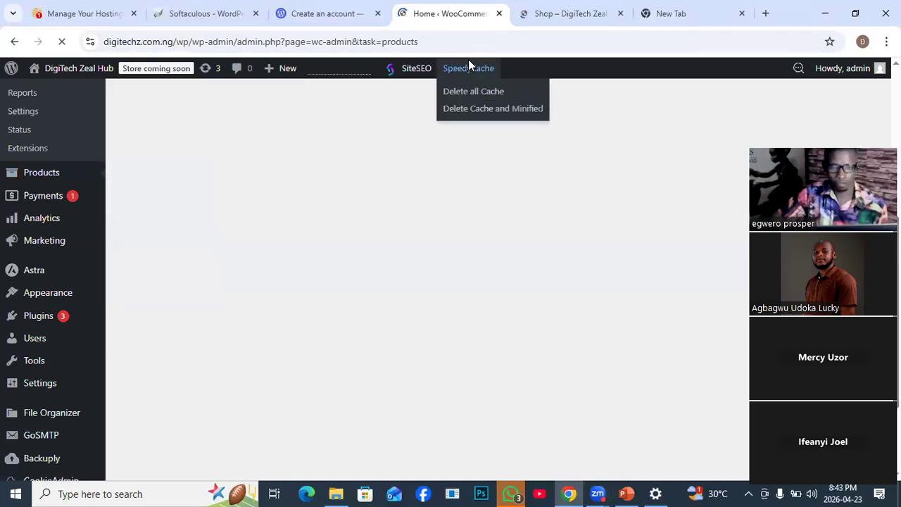
pyautogui.click(574, 21)
pyautogui.click(441, 21)
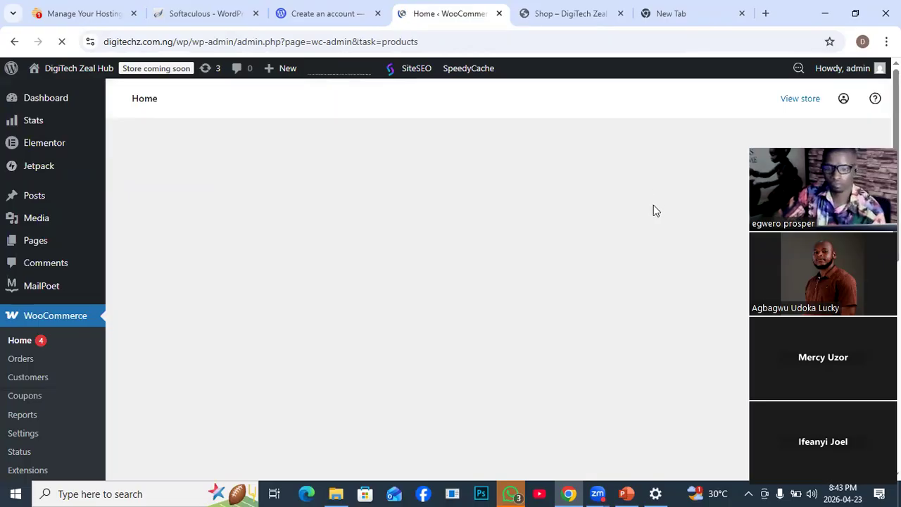
pyautogui.scroll(-3, 654, 206)
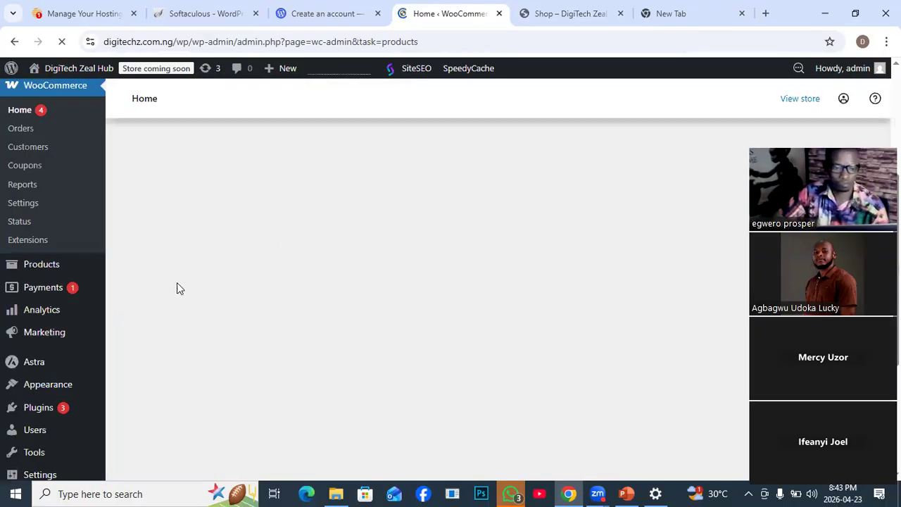
pyautogui.scroll(-2, 177, 288)
pyautogui.scroll(5, 244, 297)
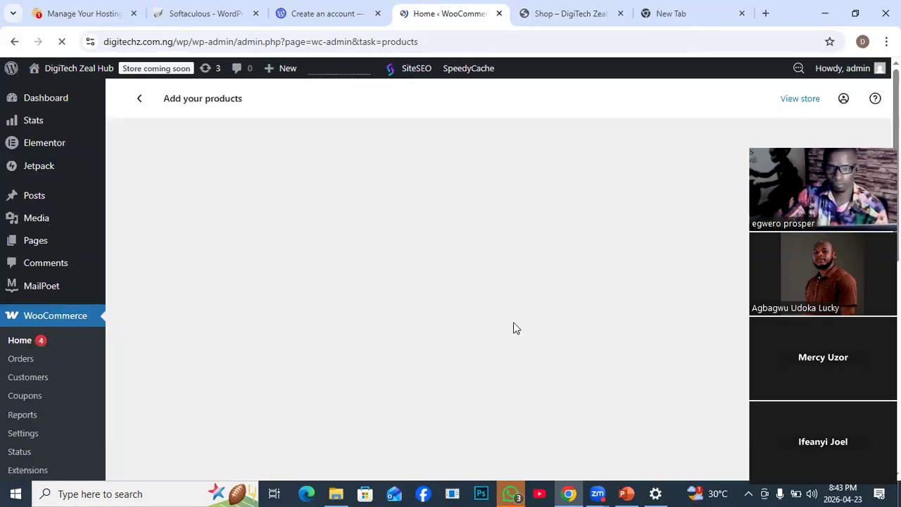
# - Return to the product type choices in the admin area and start adding a physical product
pyautogui.click(568, 14)
pyautogui.click(438, 14)
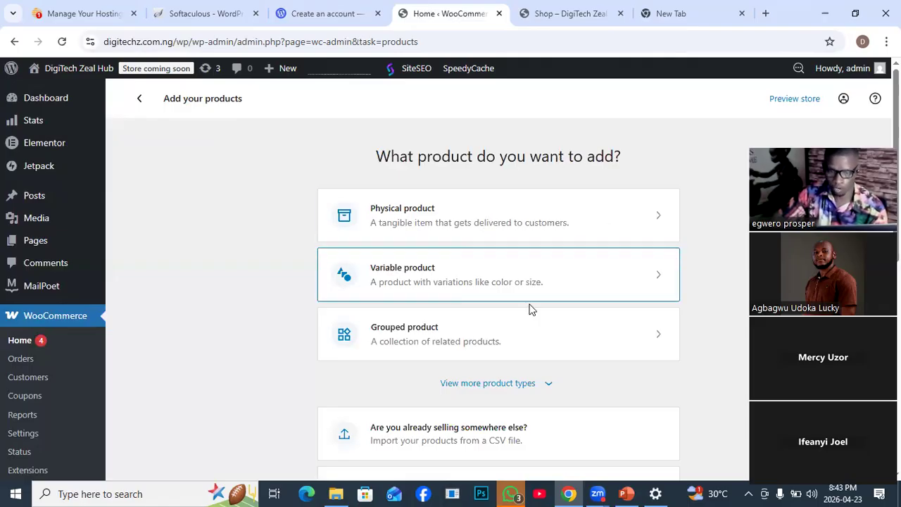
pyautogui.scroll(-4, 528, 311)
pyautogui.scroll(5, 531, 312)
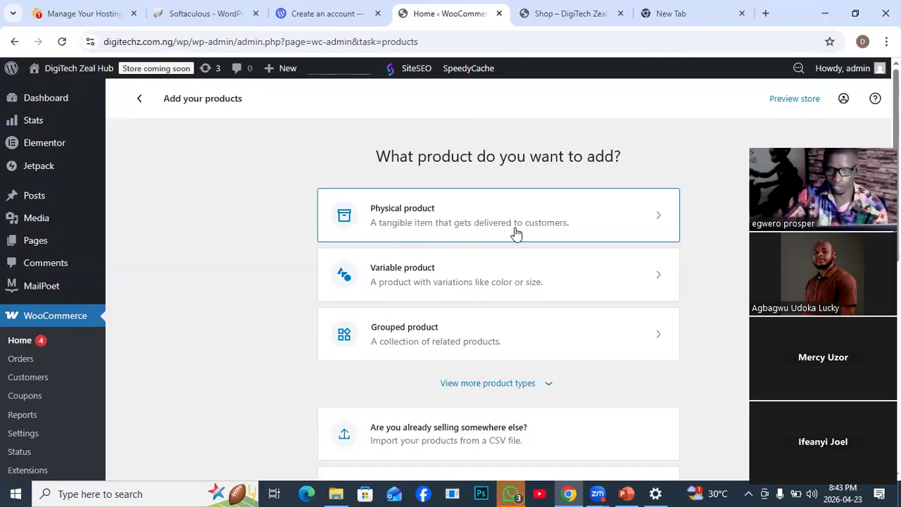
pyautogui.click(646, 223)
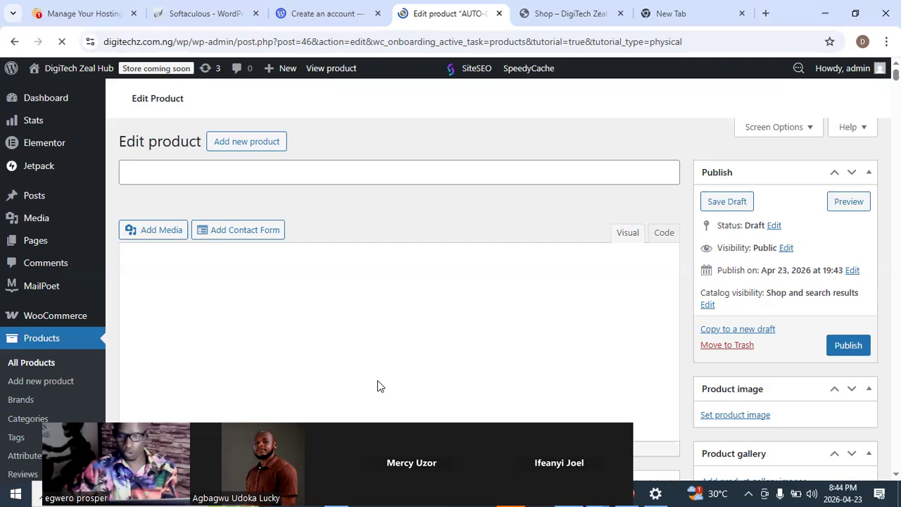
# - Dismiss the guided tip about the product name on the new product's edit form
pyautogui.click(135, 172)
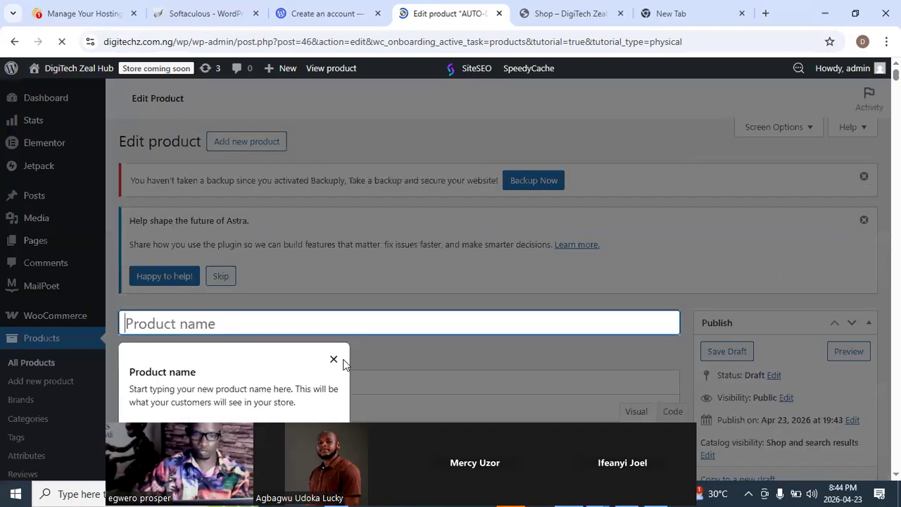
pyautogui.click(334, 358)
pyautogui.scroll(-2, 176, 233)
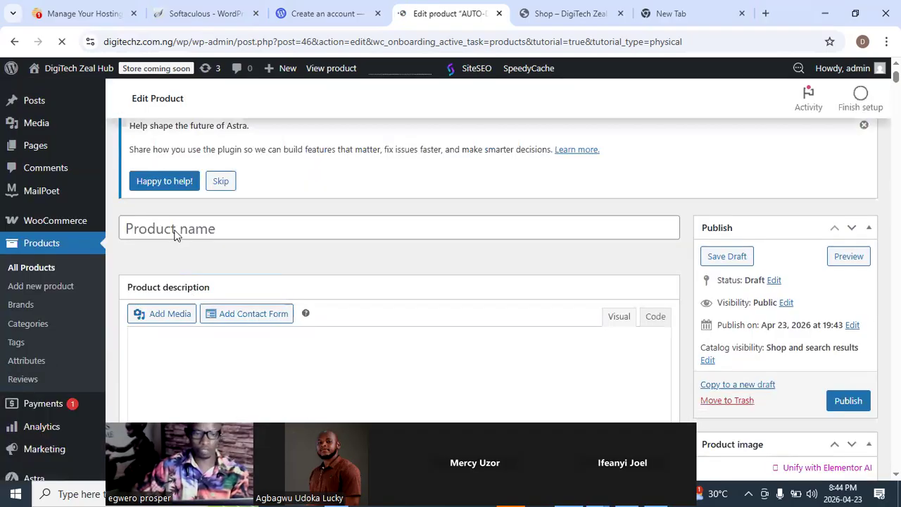
# - Name the new product "Mouse" and move on to its product description field
pyautogui.click(164, 194)
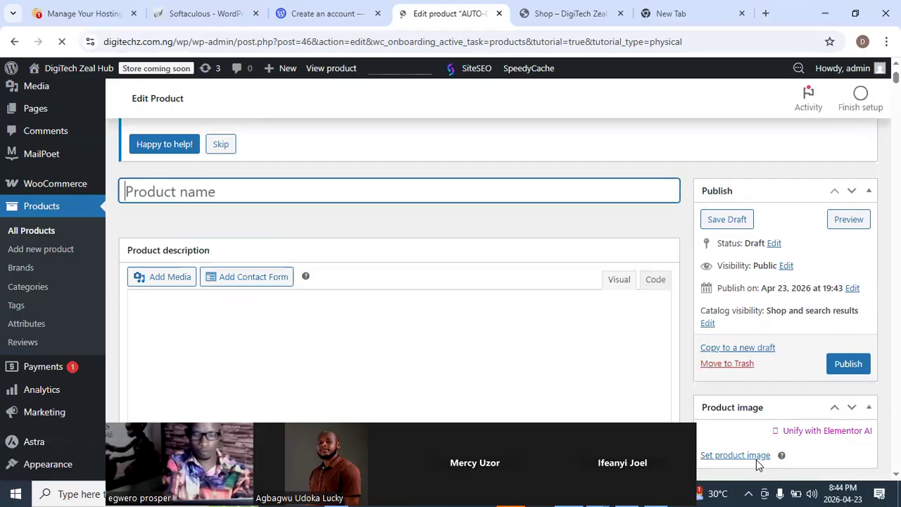
pyautogui.write('Mouse')
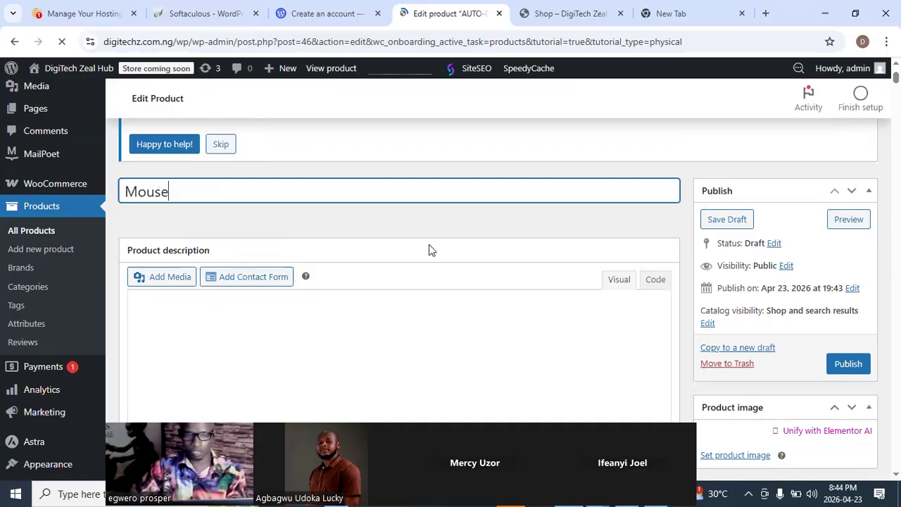
pyautogui.scroll(-1, 416, 279)
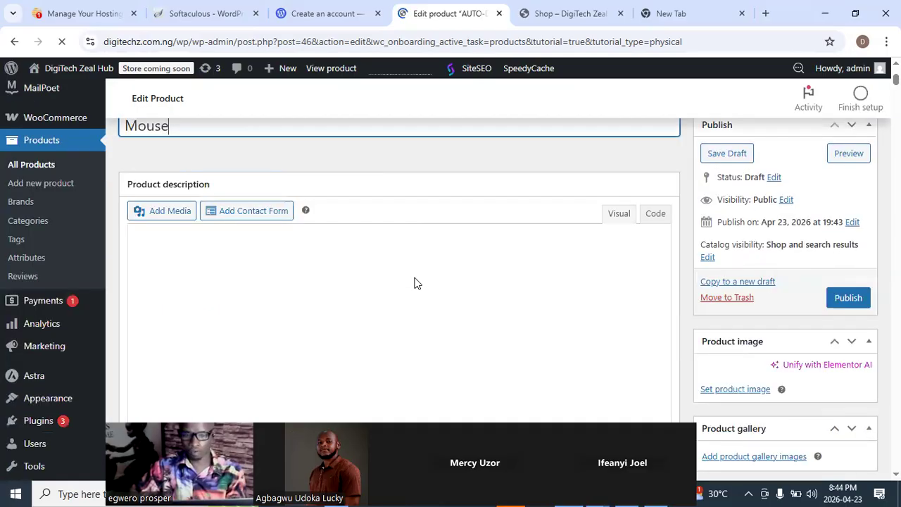
pyautogui.scroll(1, 415, 282)
pyautogui.scroll(-1, 177, 256)
pyautogui.click(173, 255)
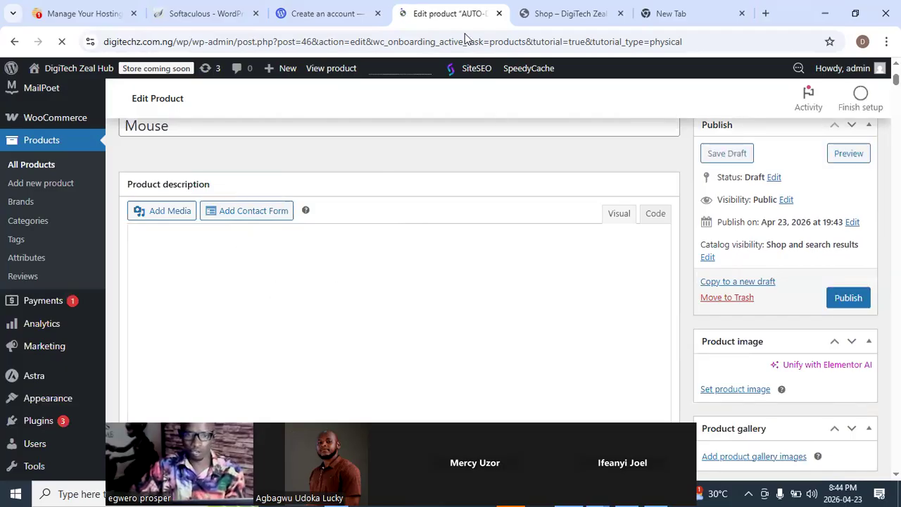
pyautogui.click(178, 281)
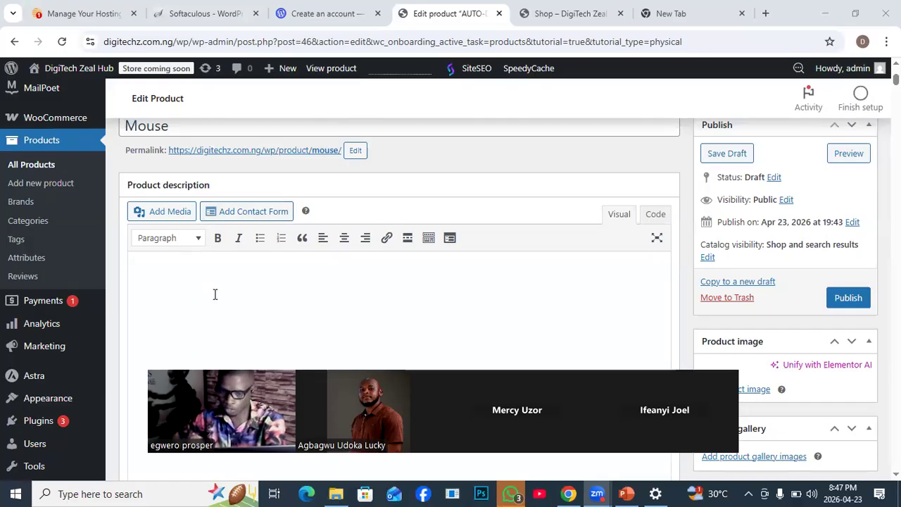
# - Search Google for chatgpt in a new browser tab and open the ChatGPT site
pyautogui.click(765, 15)
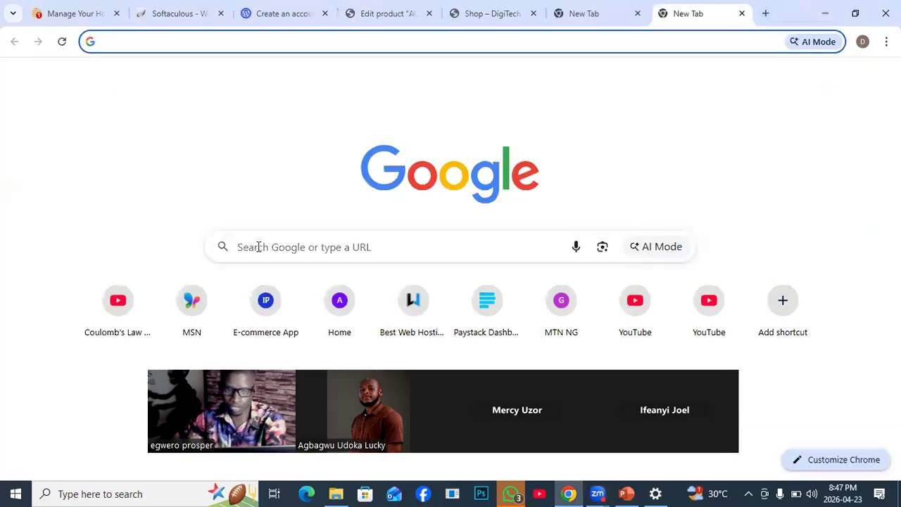
pyautogui.click(258, 246)
pyautogui.moveTo(327, 396); pyautogui.dragTo(338, 90)
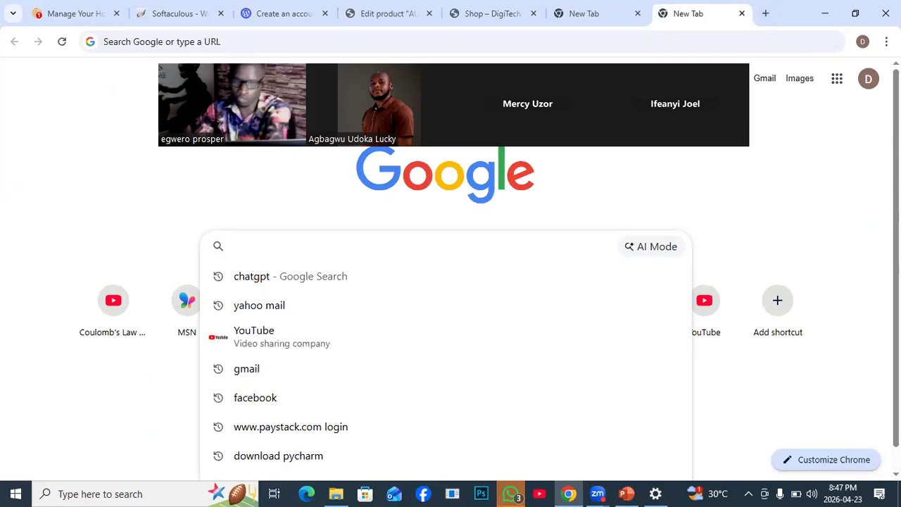
pyautogui.click(262, 283)
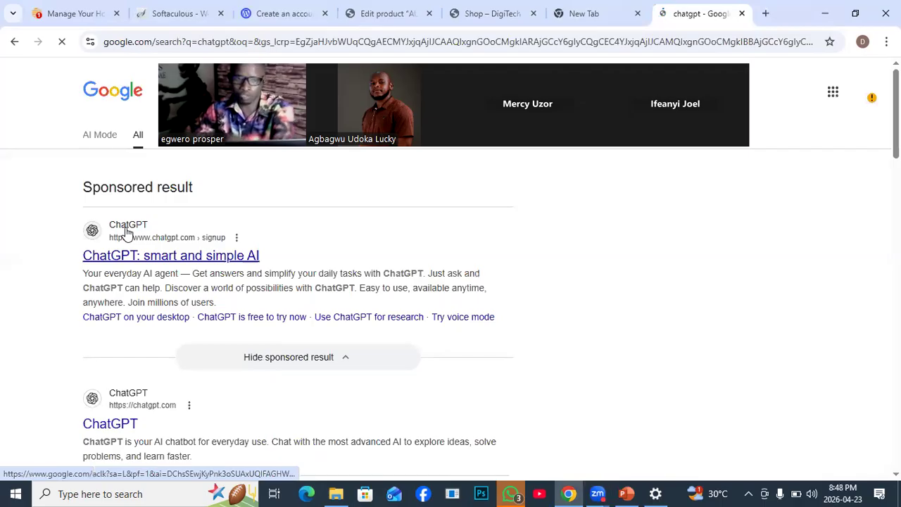
pyautogui.click(127, 233)
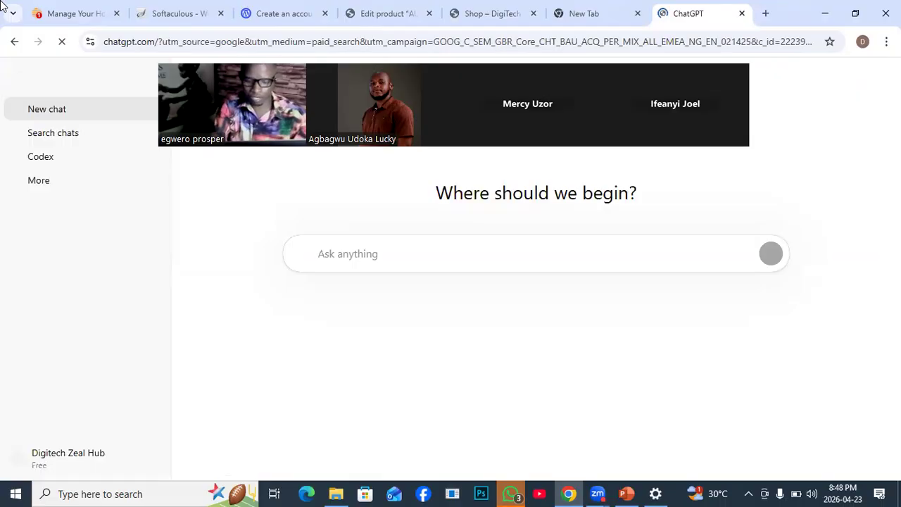
# - Prompt ChatGPT "act as a digital marketer, help me to create a very catchy product description , my product name is mouse" and dismiss the memory notice
pyautogui.write('I')
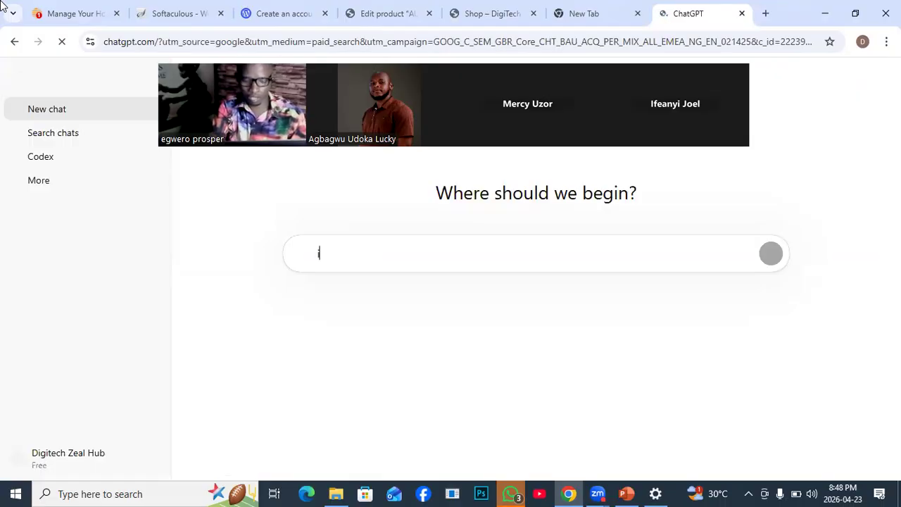
pyautogui.write('act ')
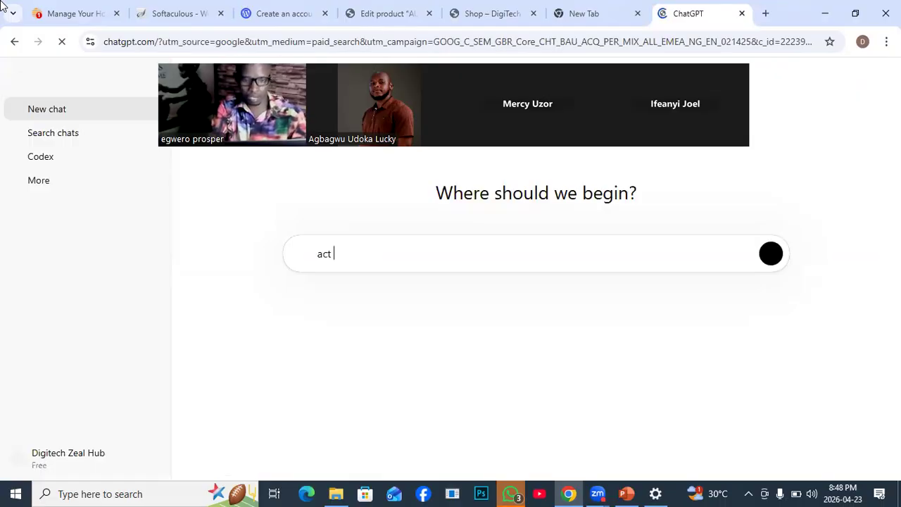
pyautogui.write('asa digital mar')
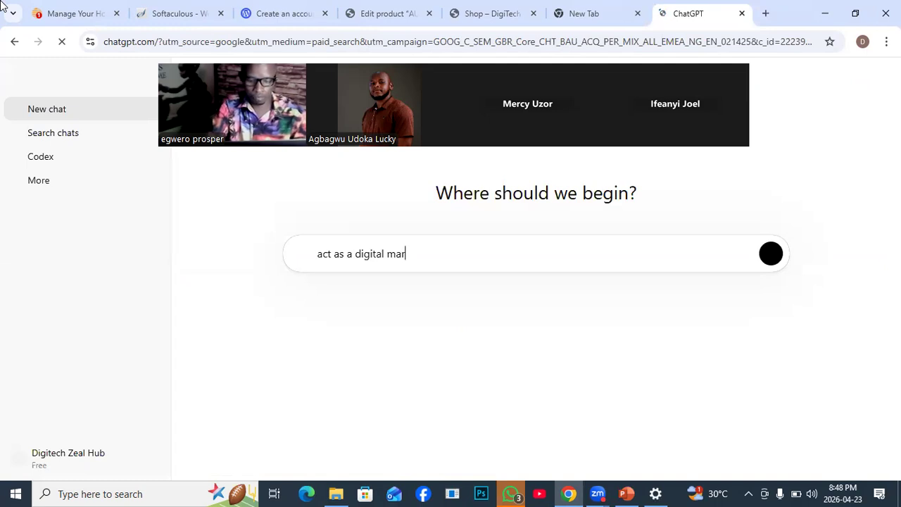
pyautogui.write('keter')
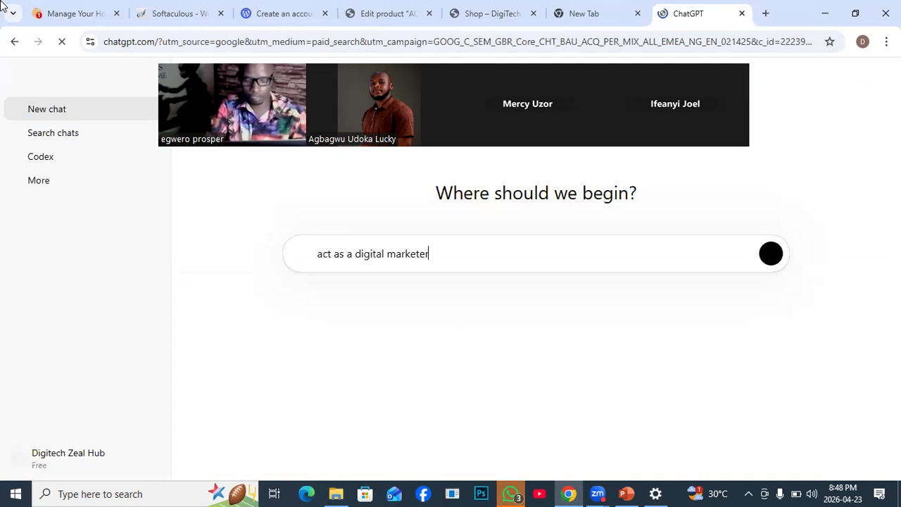
pyautogui.write(',')
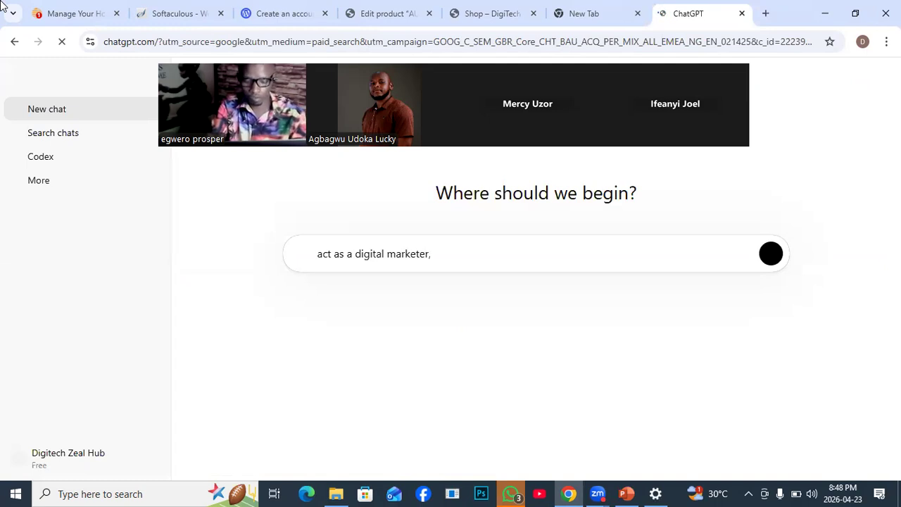
pyautogui.write(' help')
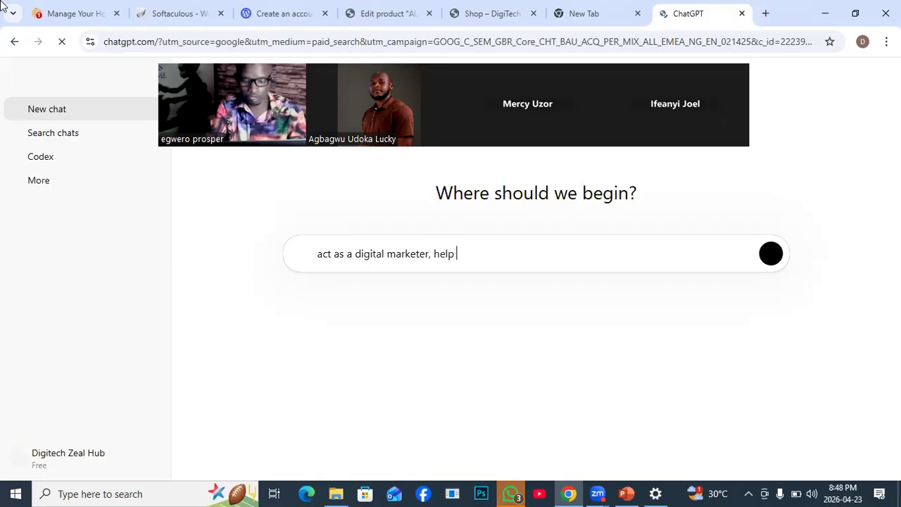
pyautogui.write(' me ')
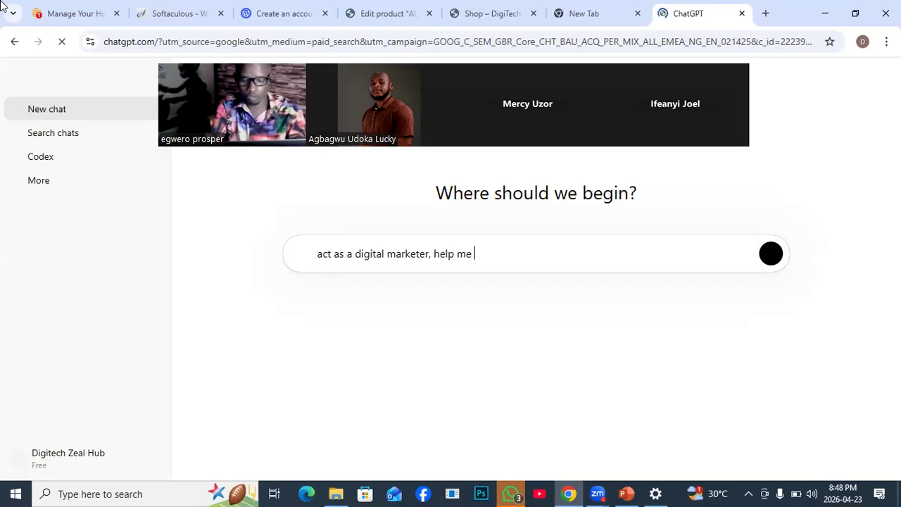
pyautogui.write('to')
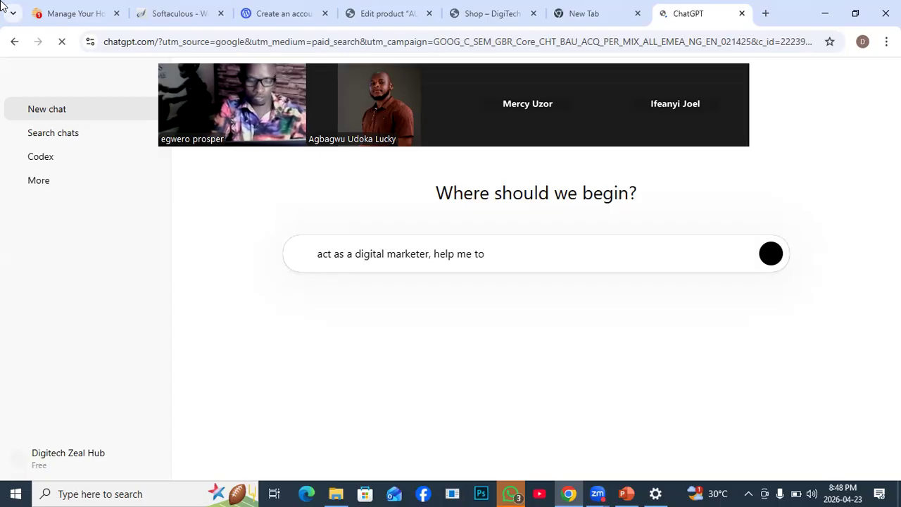
pyautogui.write(' create ')
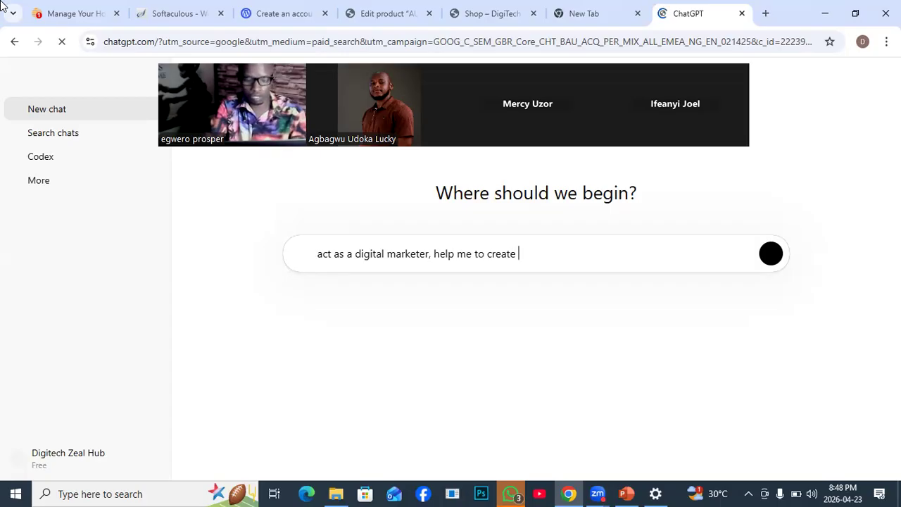
pyautogui.write('a very catchy ')
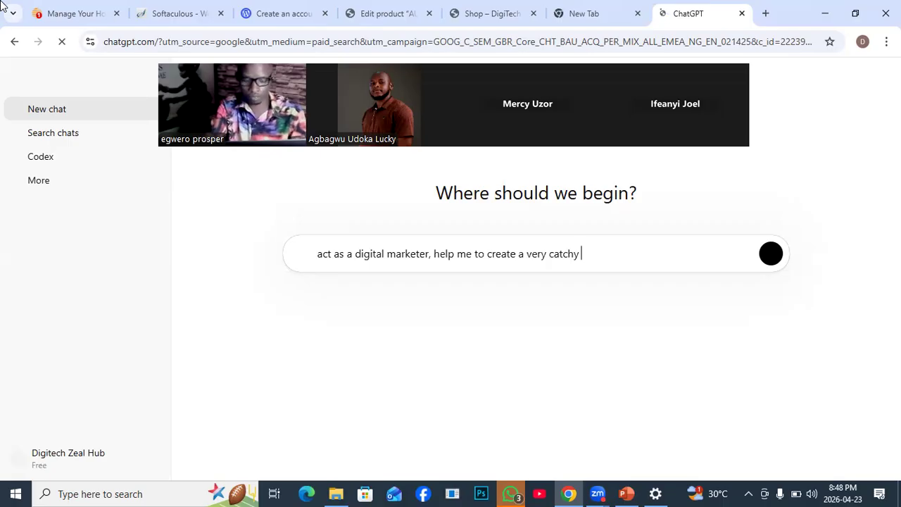
pyautogui.write('p')
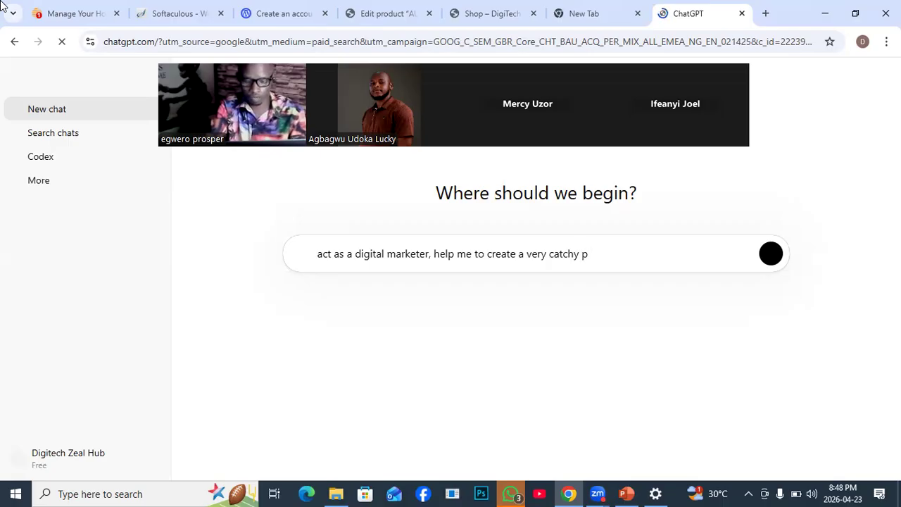
pyautogui.write('roduct descri')
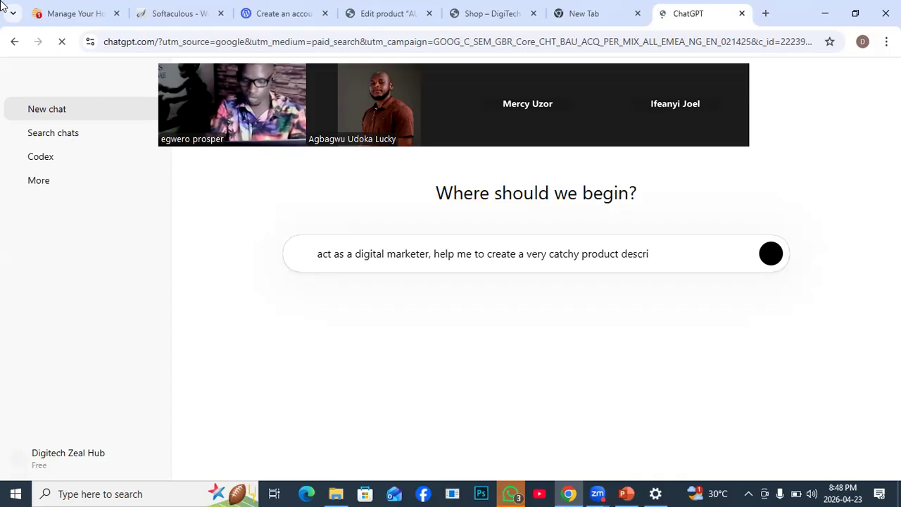
pyautogui.write('pti')
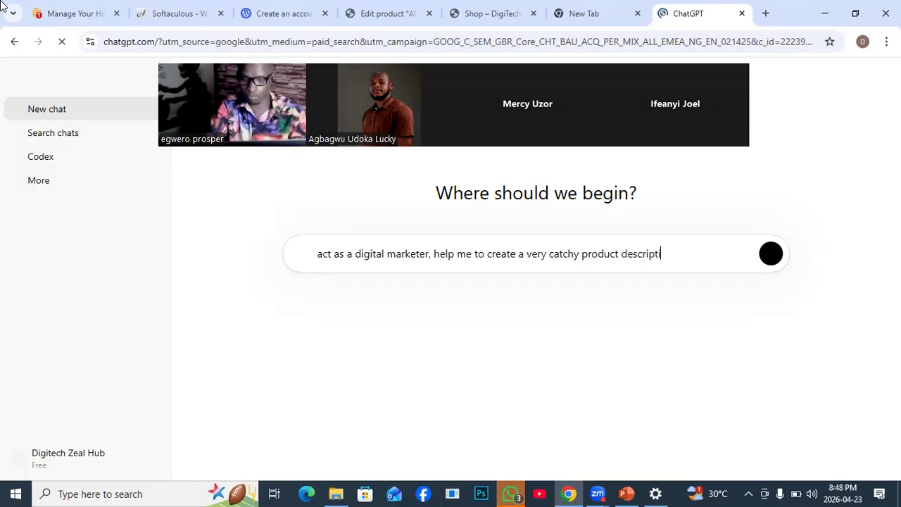
pyautogui.write('on')
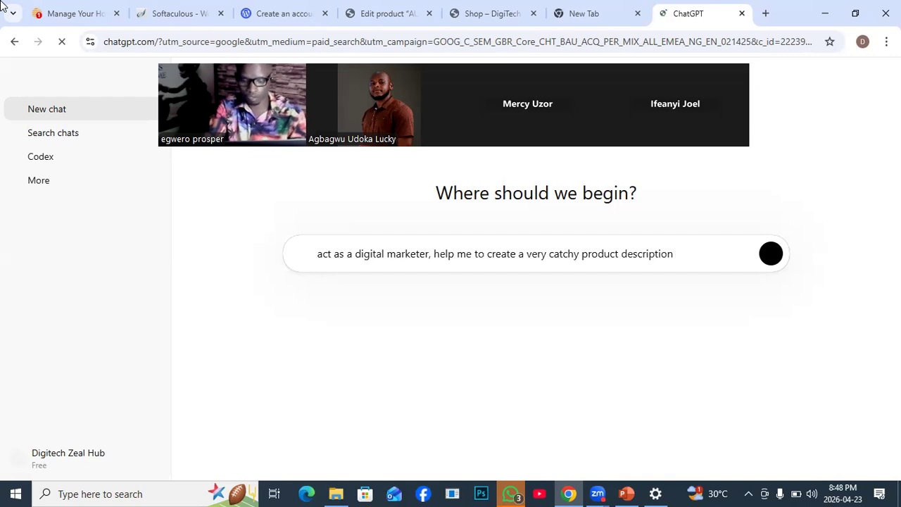
pyautogui.write(', my product name')
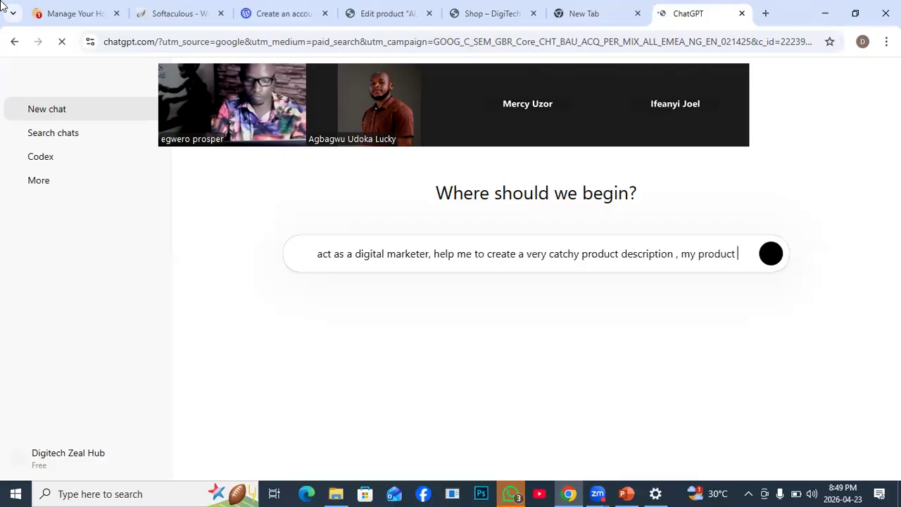
pyautogui.write(' is mo')
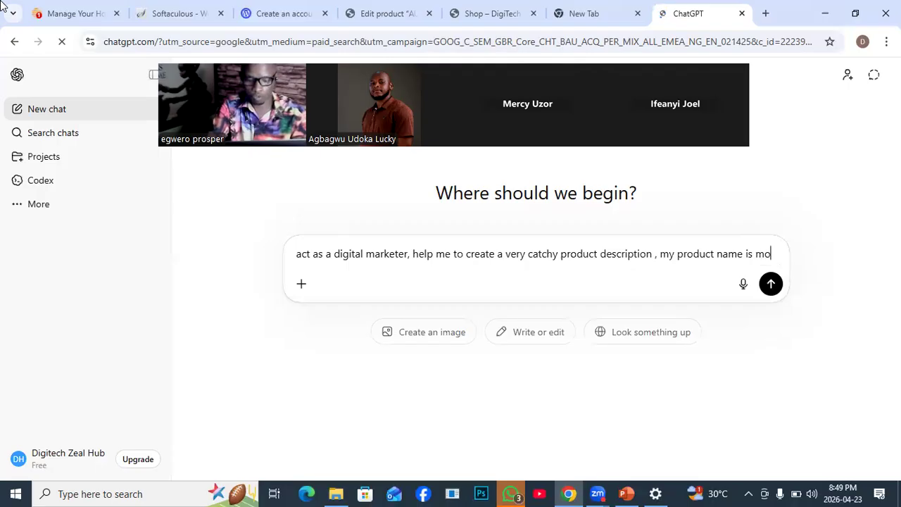
pyautogui.write('use')
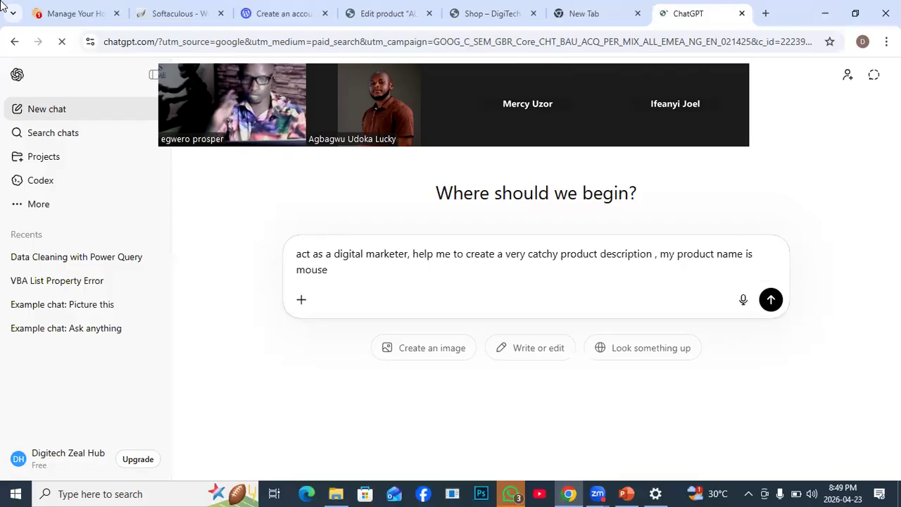
pyautogui.press('Return')
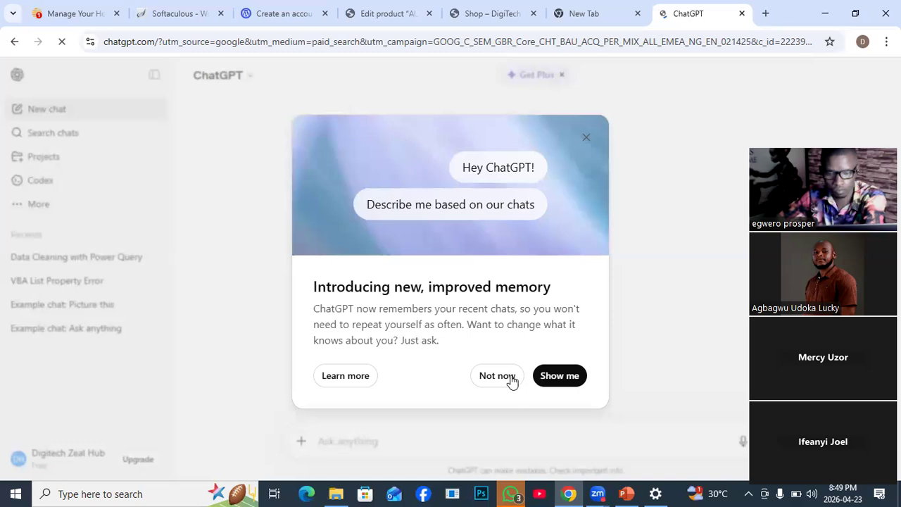
pyautogui.click(586, 137)
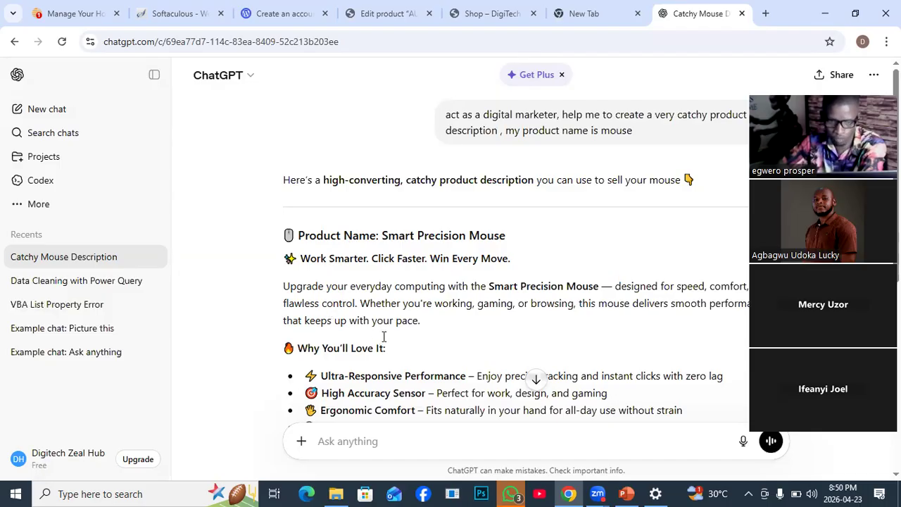
# - Select the "Ultra-Responsive Performance" feature line in ChatGPT's generated product description
pyautogui.scroll(-3, 383, 336)
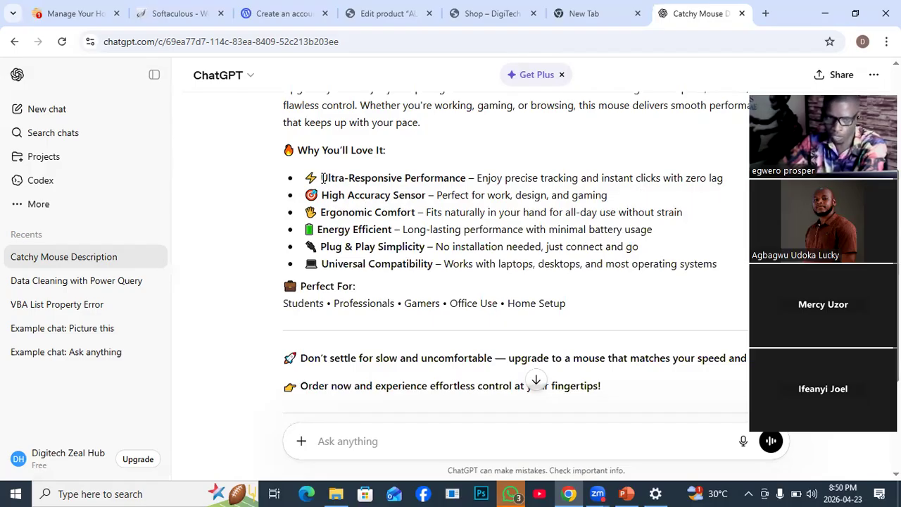
pyautogui.moveTo(323, 177); pyautogui.dragTo(730, 181)
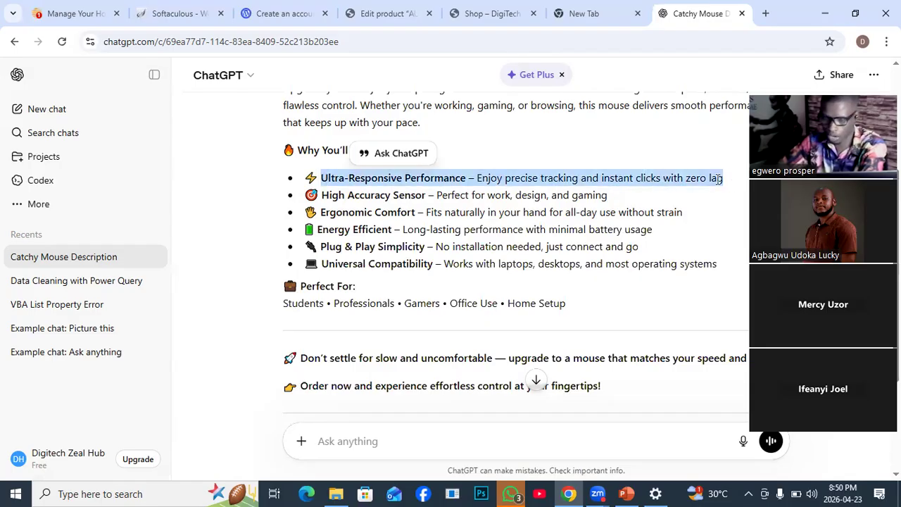
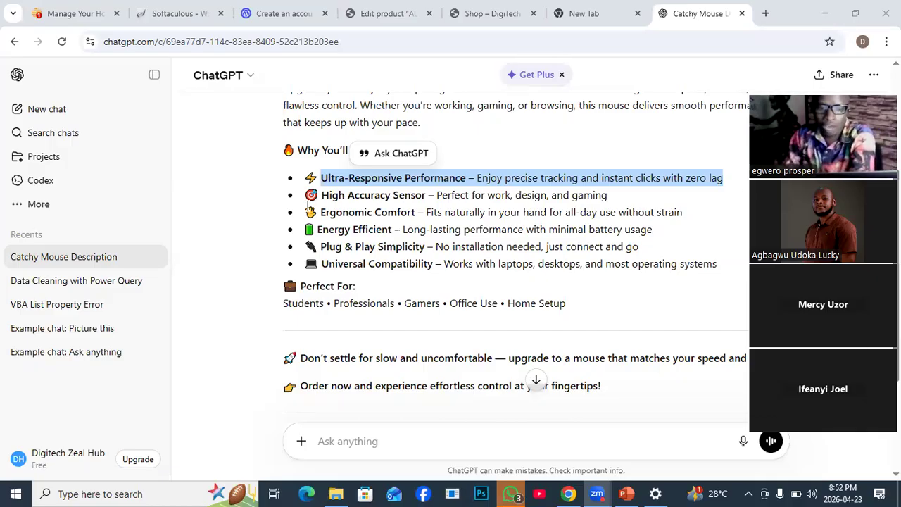
# - Copy the selected "Ultra-Responsive Performance" line from ChatGPT and paste it into the Mouse product's description
pyautogui.rightClick(509, 180)
pyautogui.click(531, 193)
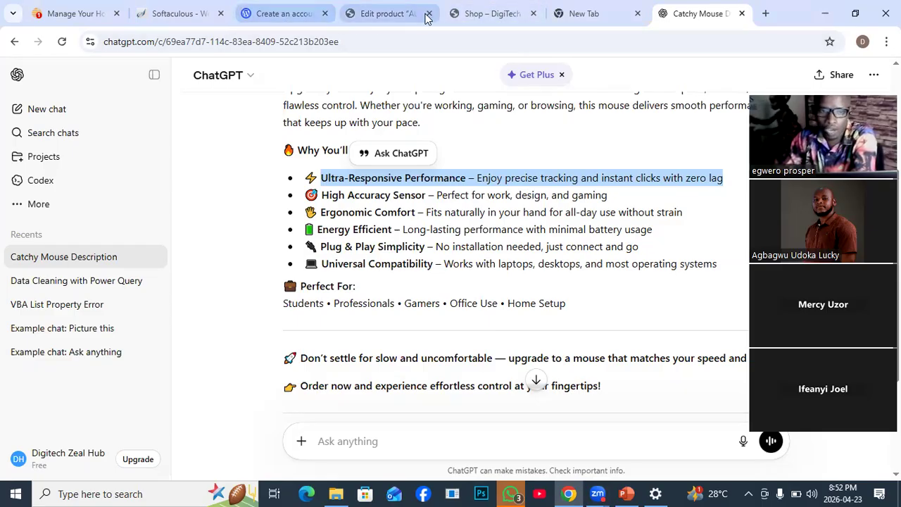
pyautogui.click(382, 14)
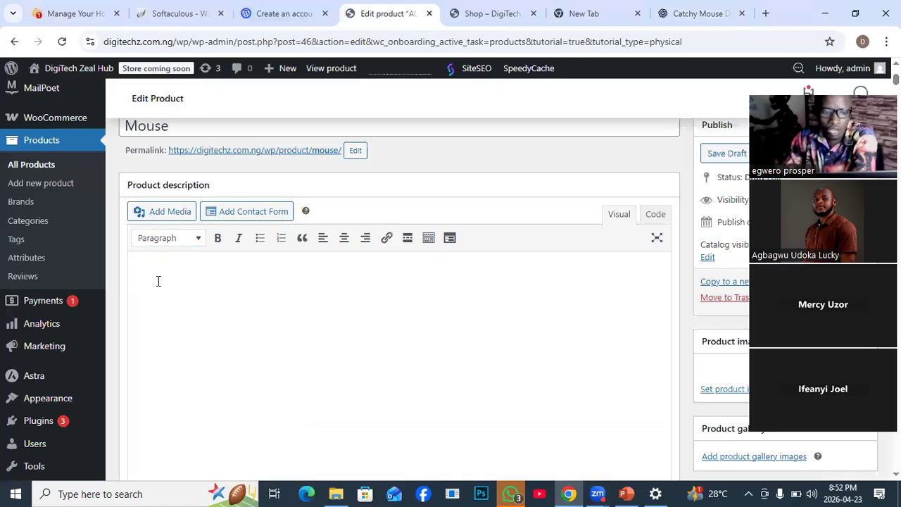
pyautogui.hotkey('ctrl', 'v')
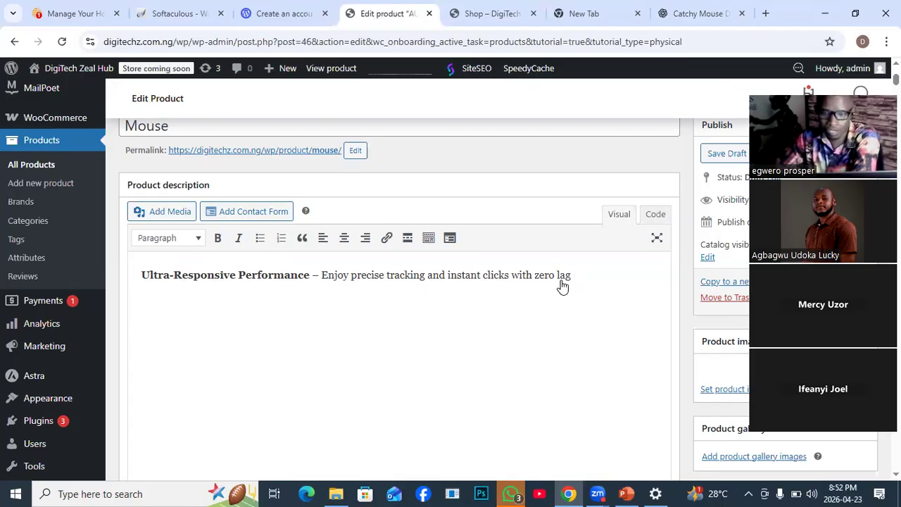
pyautogui.click(387, 239)
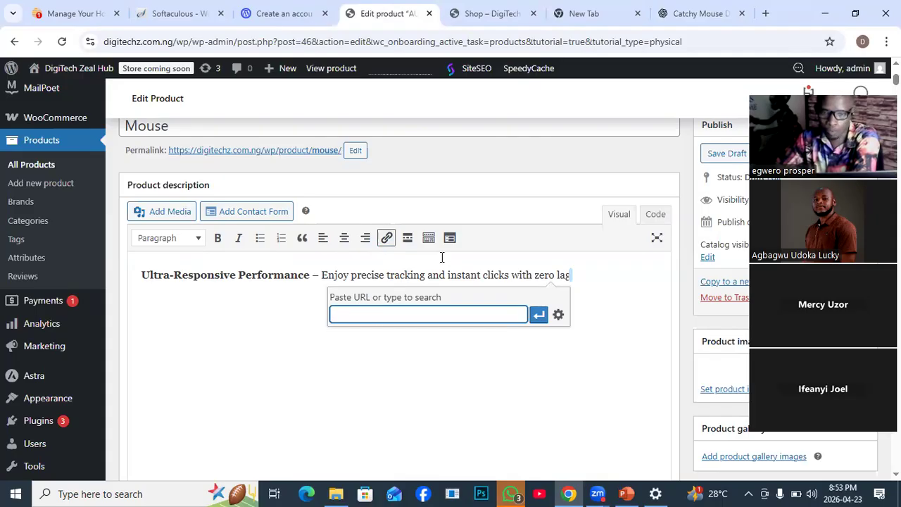
pyautogui.click(492, 16)
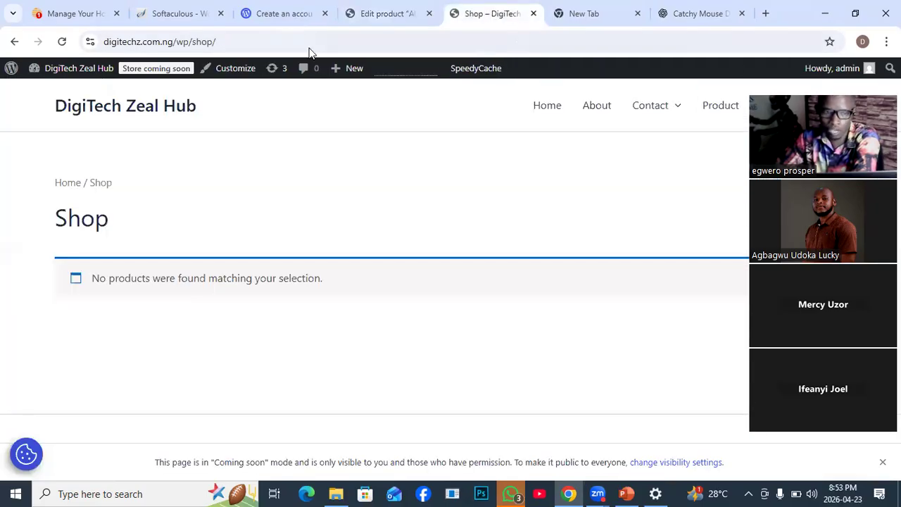
pyautogui.click(111, 40)
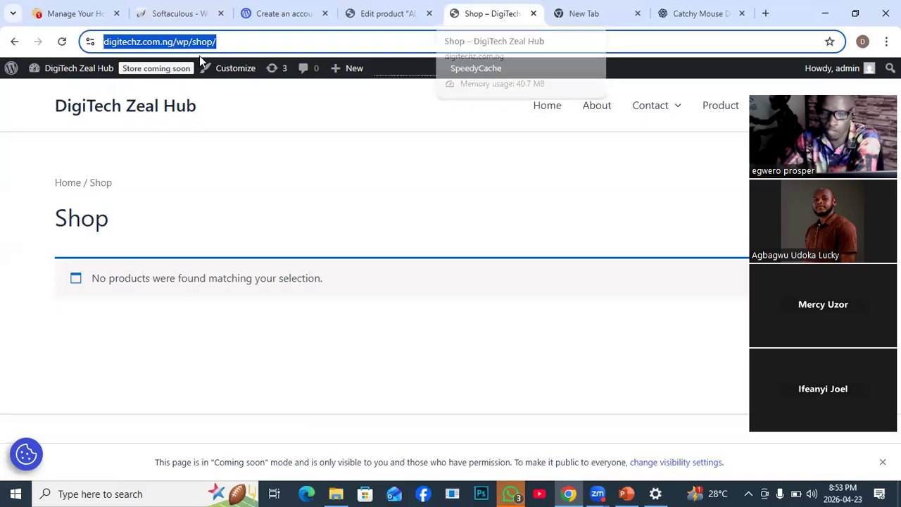
pyautogui.rightClick(136, 41)
pyautogui.click(176, 166)
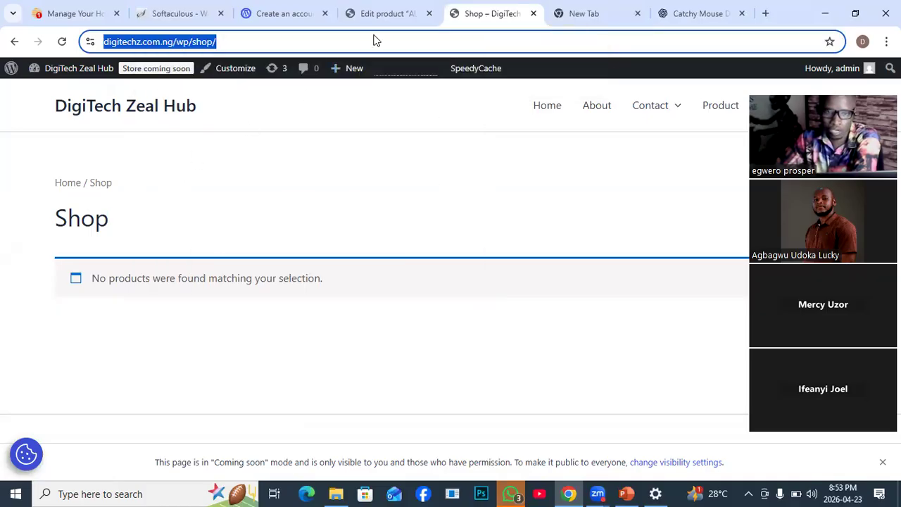
pyautogui.click(378, 19)
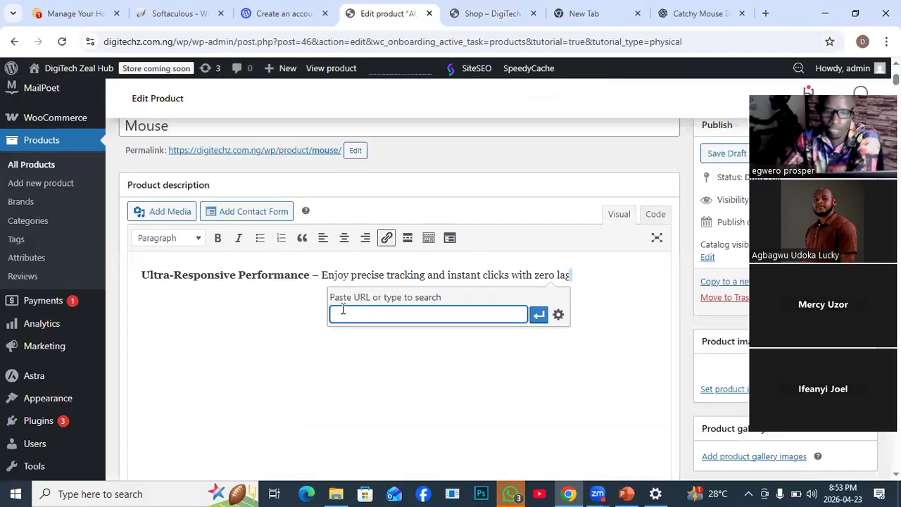
pyautogui.hotkey('ctrl', 'v')
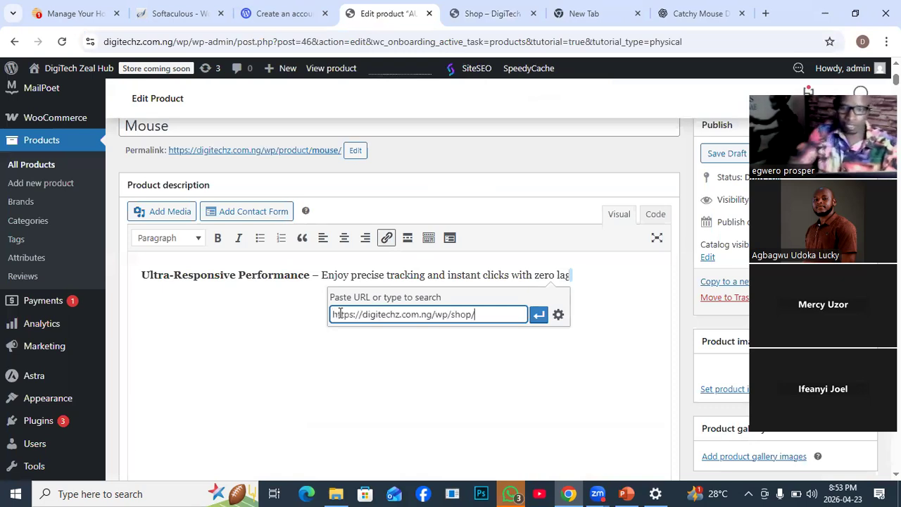
pyautogui.click(539, 315)
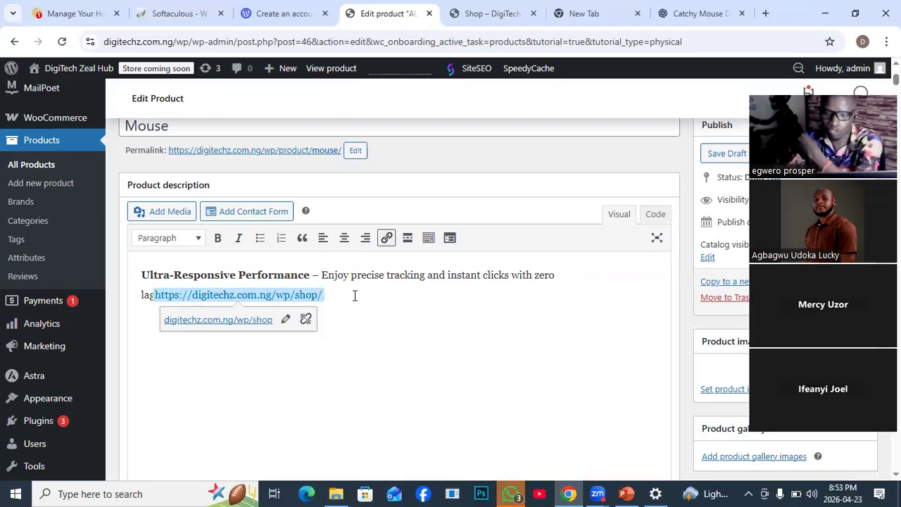
# - Look through the SiteSEO content analysis beneath the product description and return to the product name and description
pyautogui.scroll(-4, 428, 341)
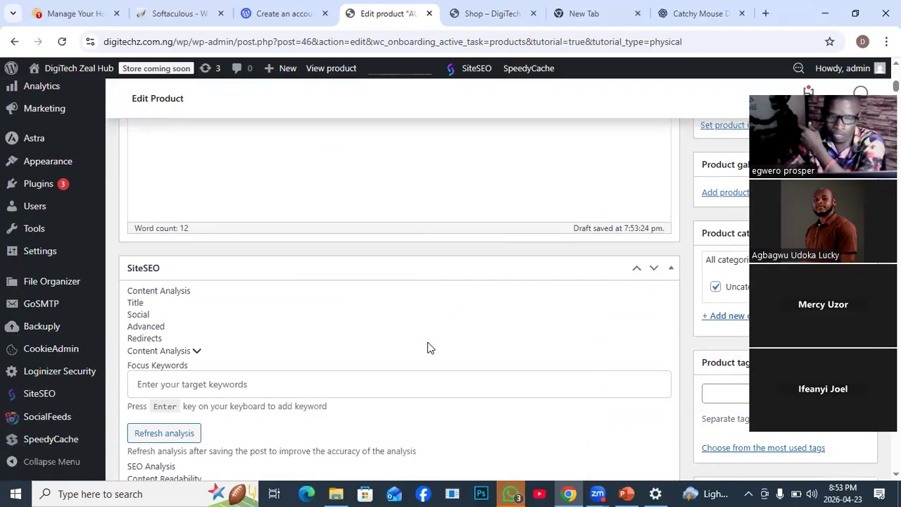
pyautogui.scroll(-5, 422, 344)
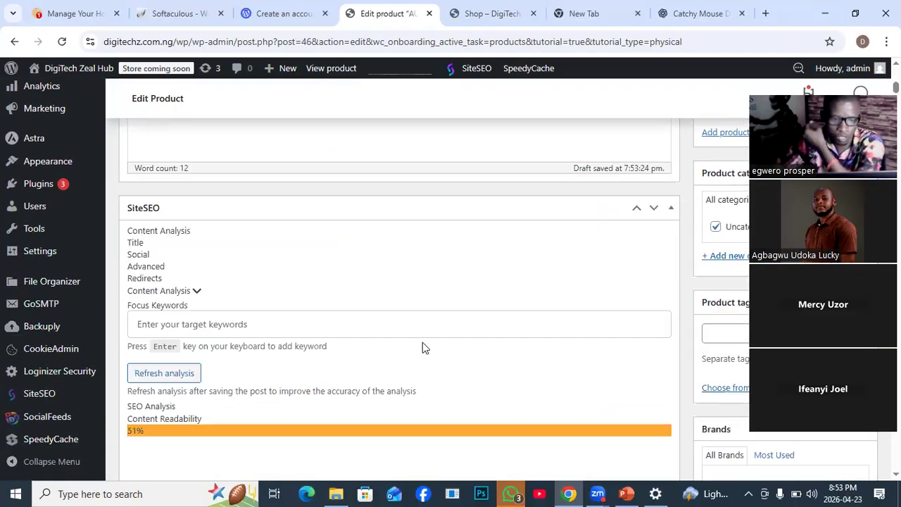
pyautogui.scroll(-4, 422, 345)
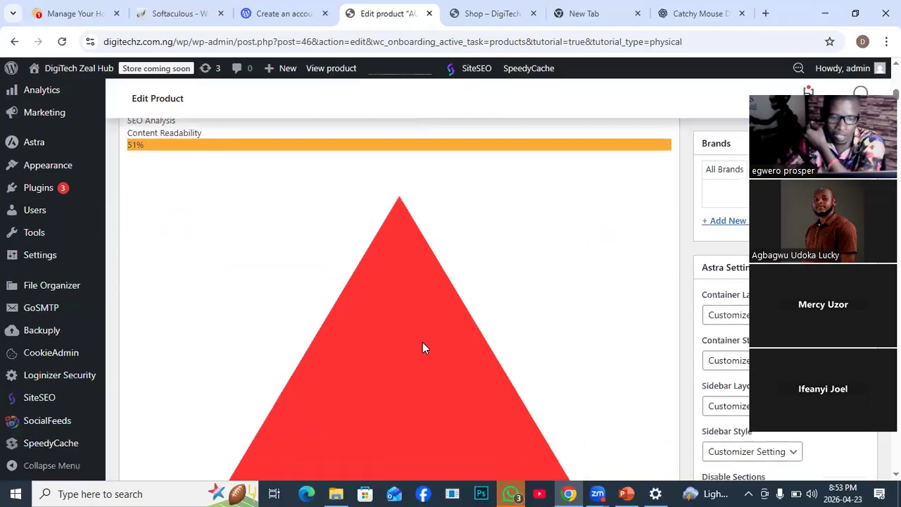
pyautogui.scroll(-6, 596, 357)
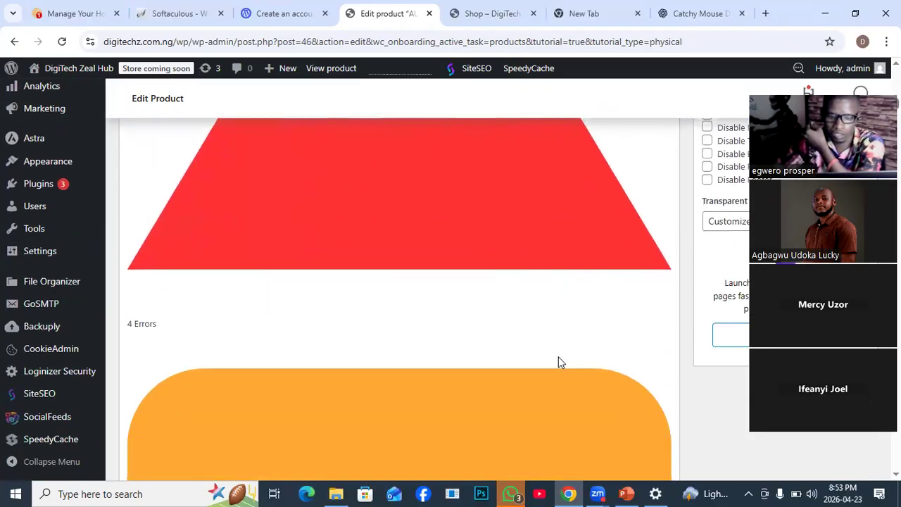
pyautogui.scroll(9, 567, 298)
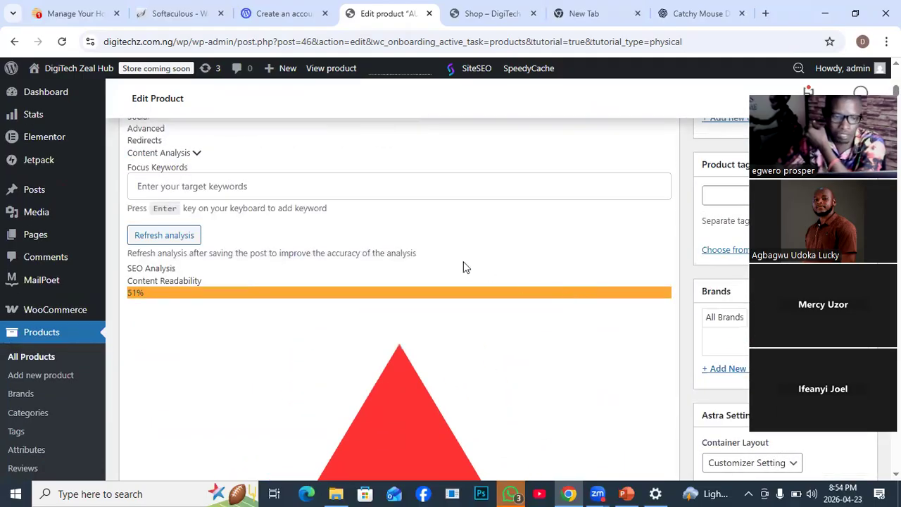
pyautogui.scroll(4, 463, 266)
pyautogui.scroll(7, 473, 319)
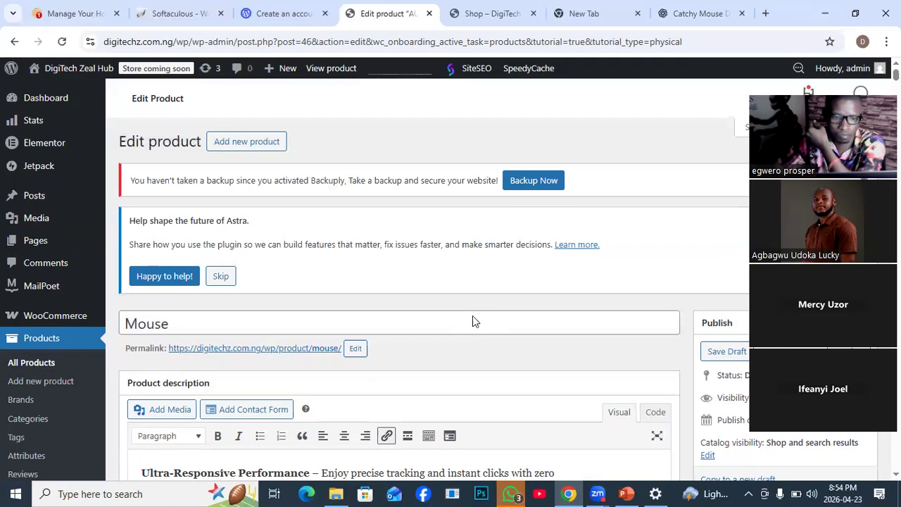
pyautogui.scroll(-1, 472, 321)
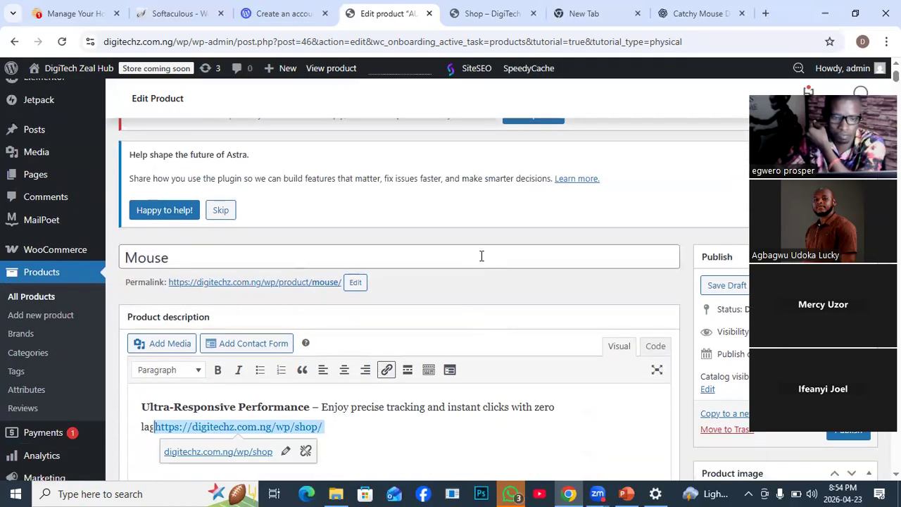
pyautogui.scroll(1, 481, 257)
pyautogui.scroll(-5, 497, 295)
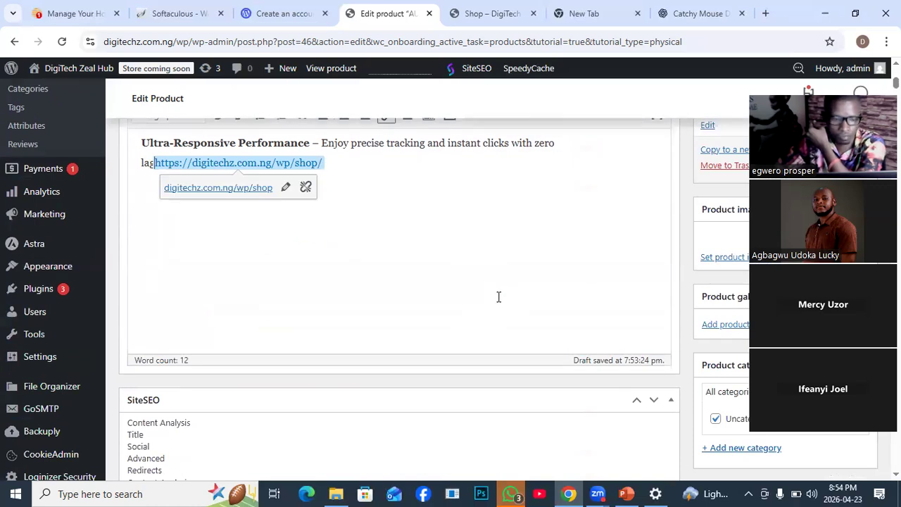
# - Move the SiteSEO box down two places, below the Product data and Product short description boxes
pyautogui.click(653, 400)
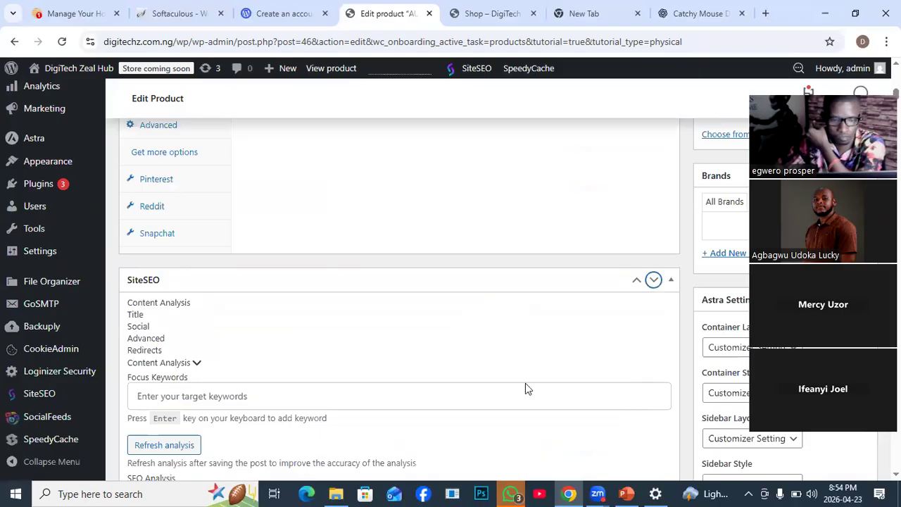
pyautogui.scroll(1, 523, 386)
pyautogui.scroll(-3, 523, 326)
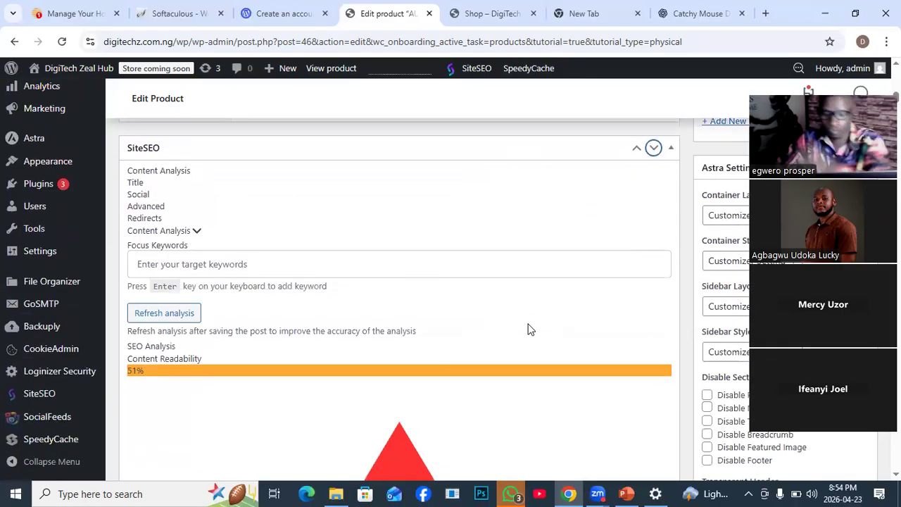
pyautogui.press('Return')
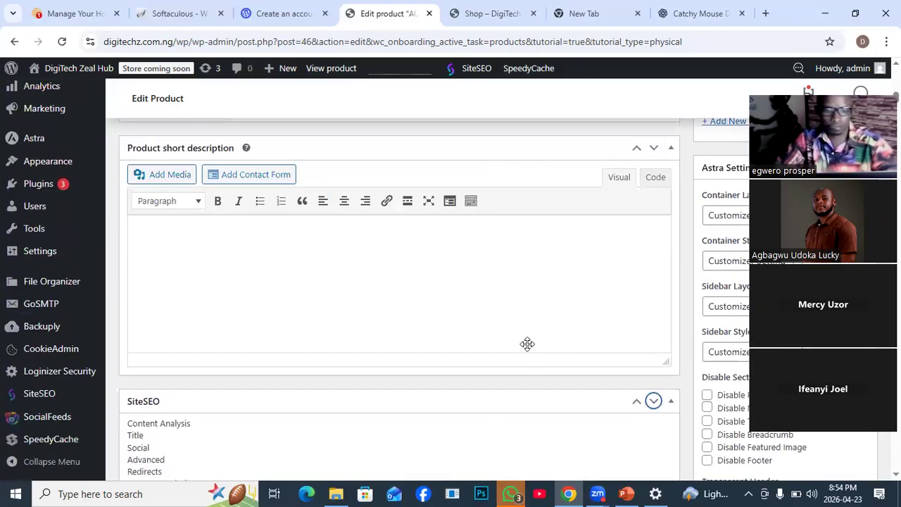
# - Examine the SiteSEO analysis, social, advanced and redirect settings down to the end of the Edit Product page, and return to the product name
pyautogui.scroll(-5, 528, 345)
pyautogui.scroll(-10, 528, 345)
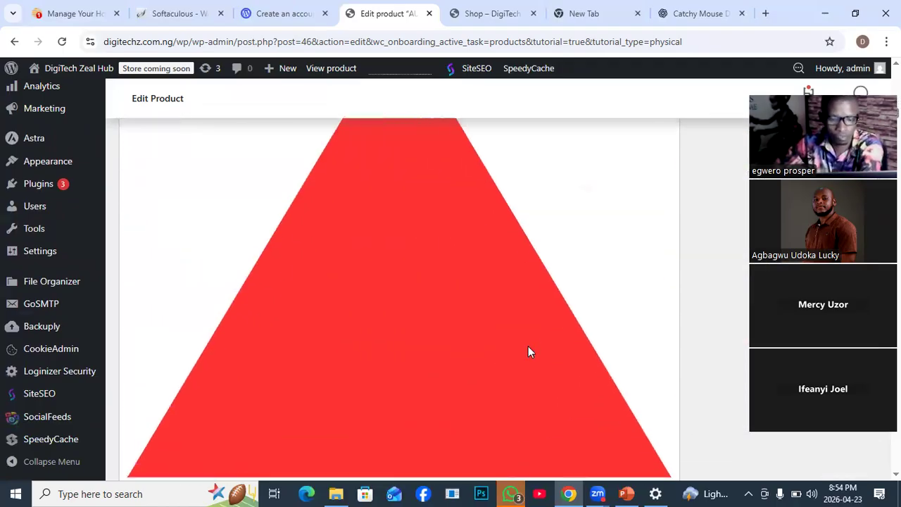
pyautogui.scroll(-8, 542, 368)
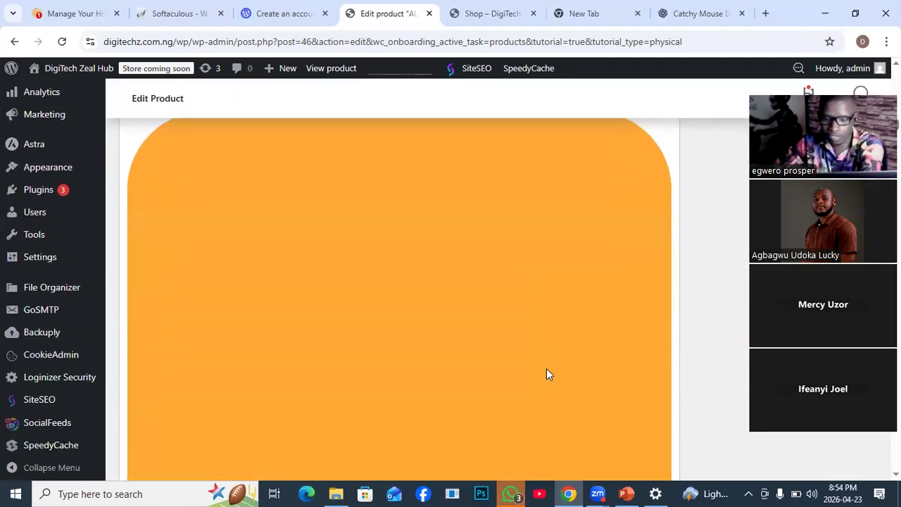
pyautogui.scroll(-1, 550, 374)
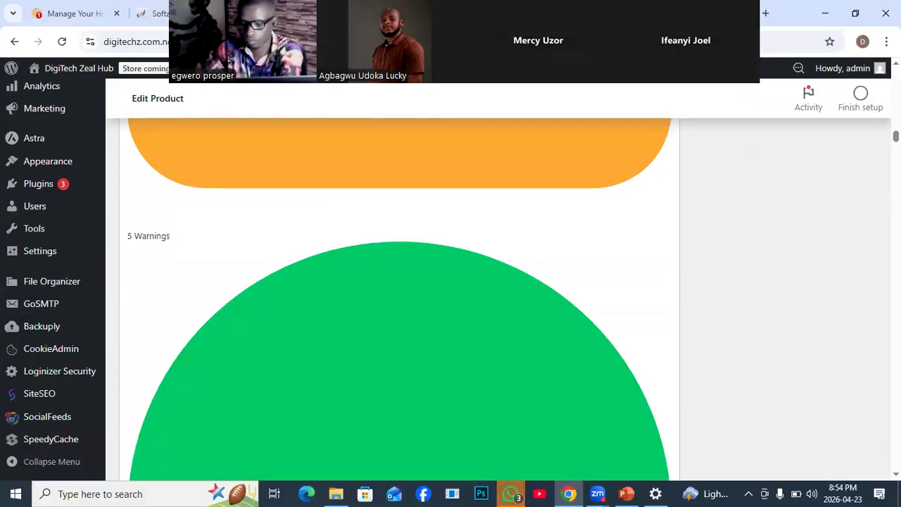
pyautogui.scroll(-5, 399, 300)
pyautogui.scroll(-1, 399, 300)
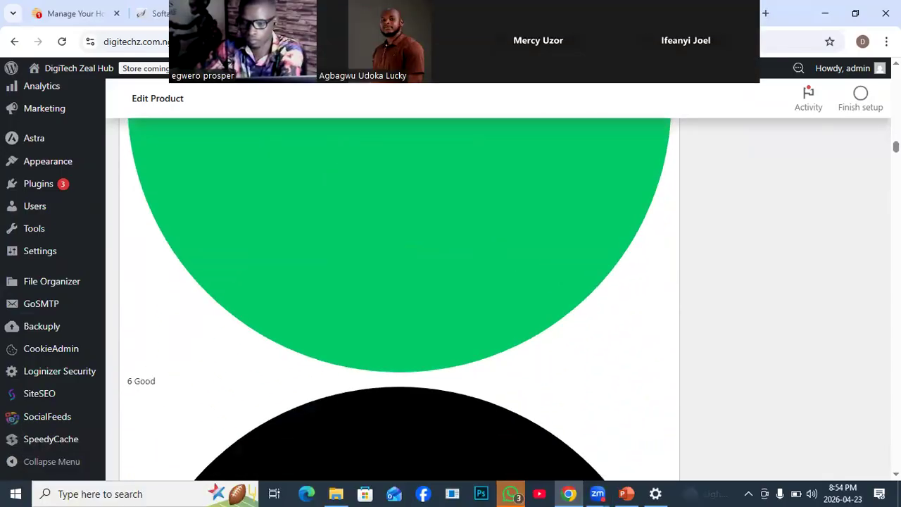
pyautogui.scroll(-5, 399, 300)
pyautogui.scroll(-12, 400, 299)
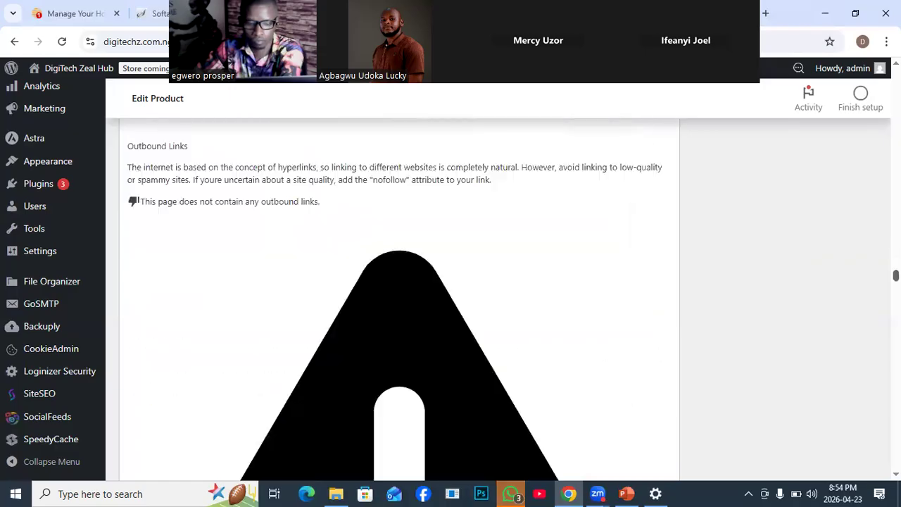
pyautogui.scroll(-15, 873, 396)
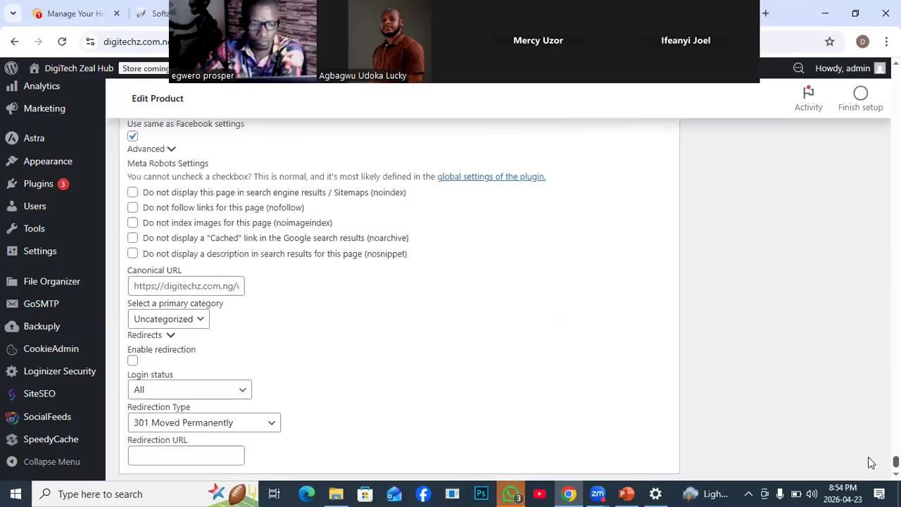
pyautogui.scroll(5, 871, 463)
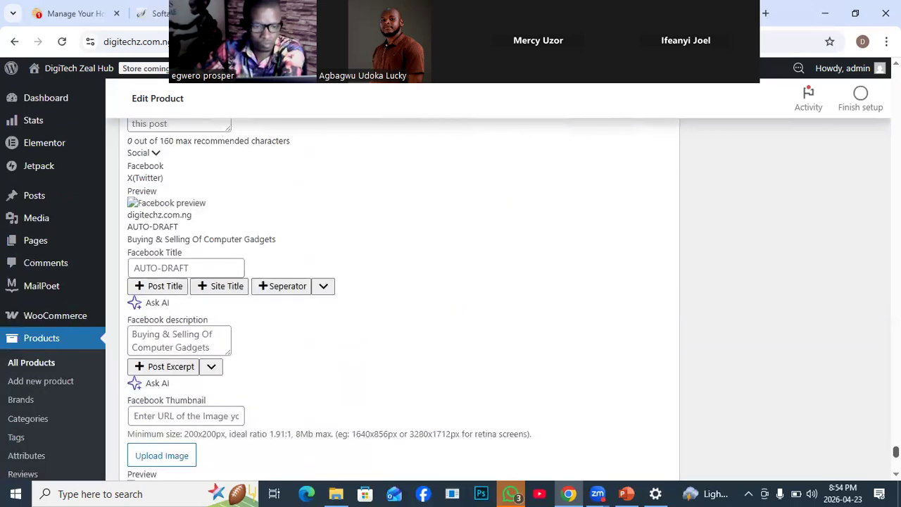
pyautogui.scroll(20, 400, 299)
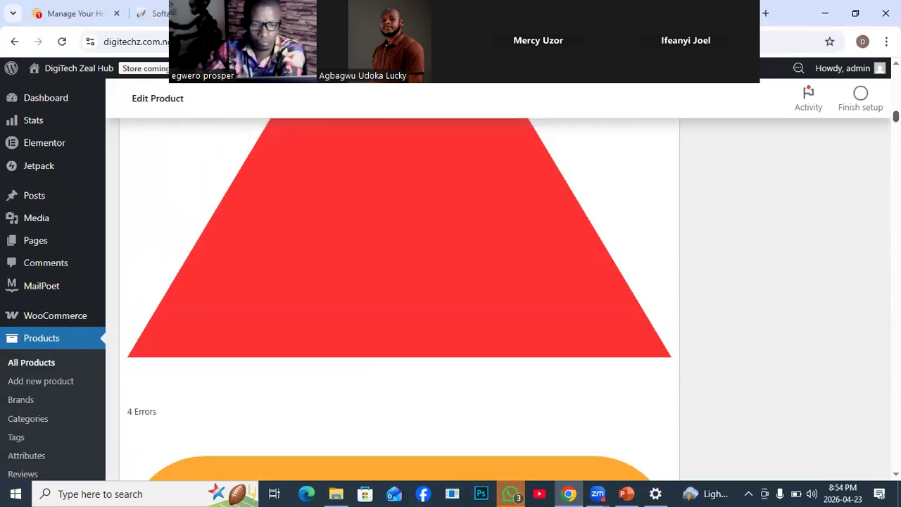
pyautogui.scroll(6, 399, 300)
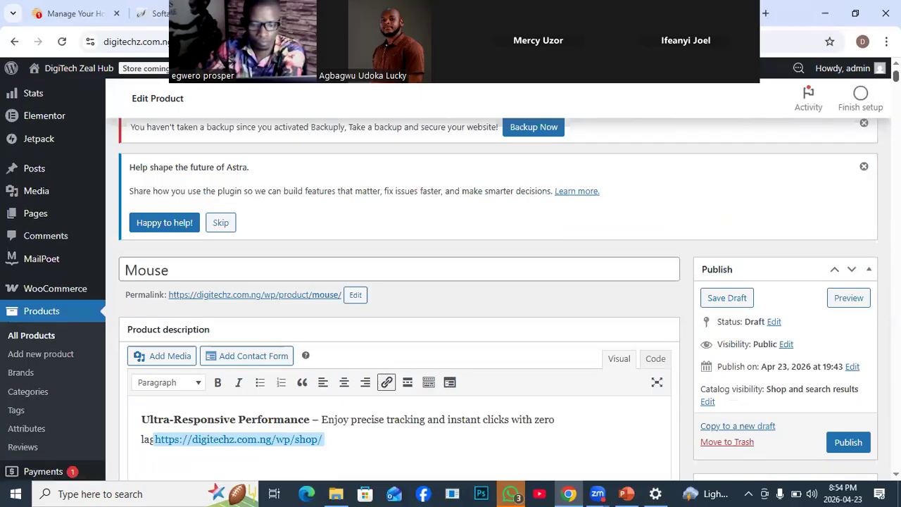
# - Review the Mouse product's description and its Product data section with the product type and price fields
pyautogui.scroll(-2, 286, 423)
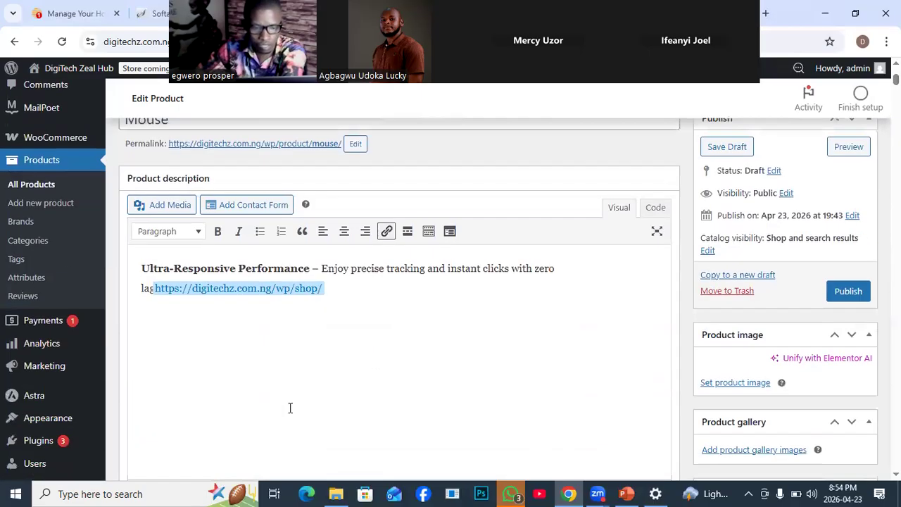
pyautogui.scroll(-1, 290, 408)
pyautogui.scroll(-3, 292, 410)
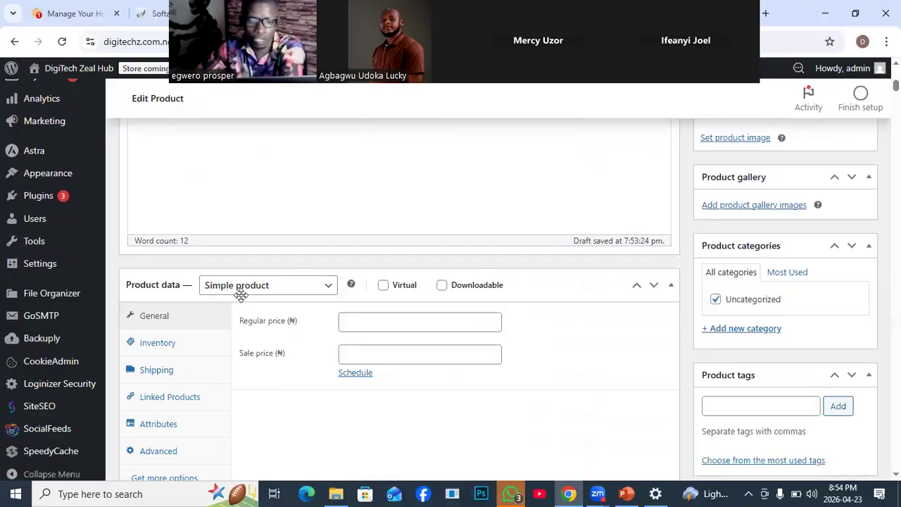
pyautogui.scroll(1, 241, 302)
pyautogui.scroll(-3, 241, 300)
pyautogui.scroll(5, 241, 295)
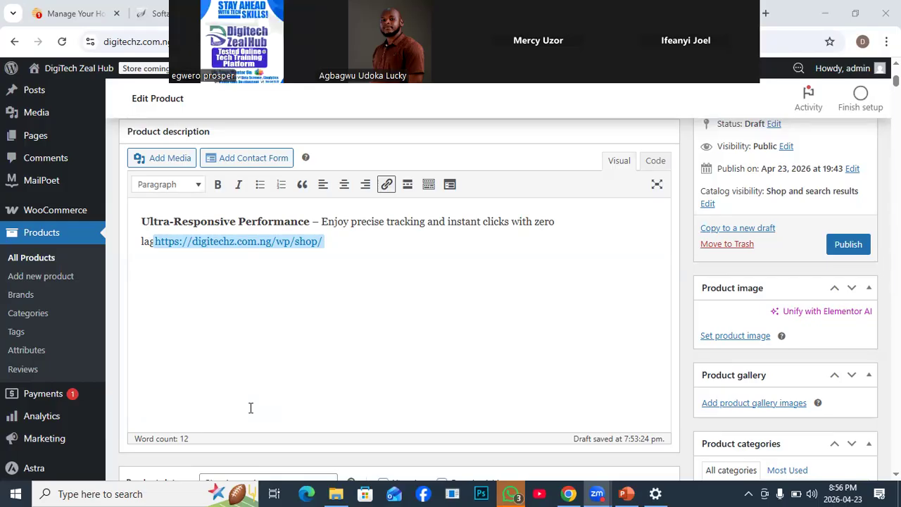
pyautogui.scroll(-1, 289, 269)
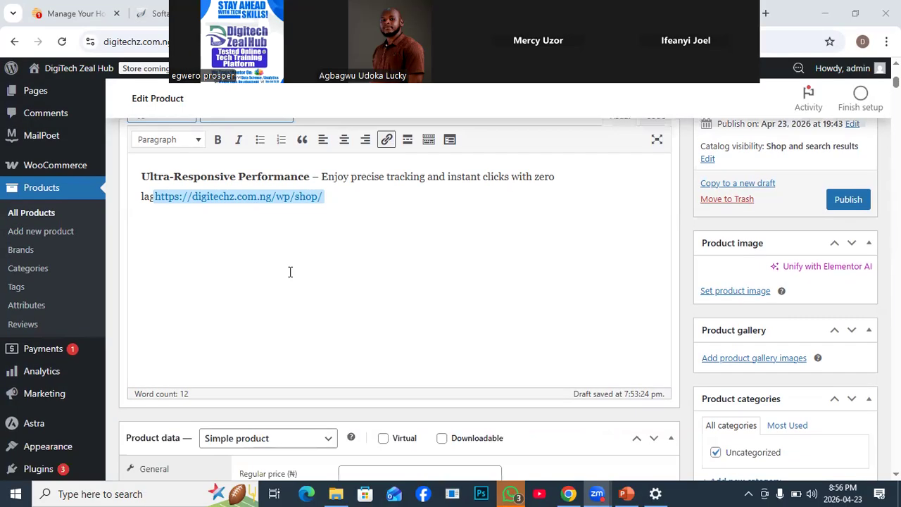
pyautogui.scroll(3, 255, 264)
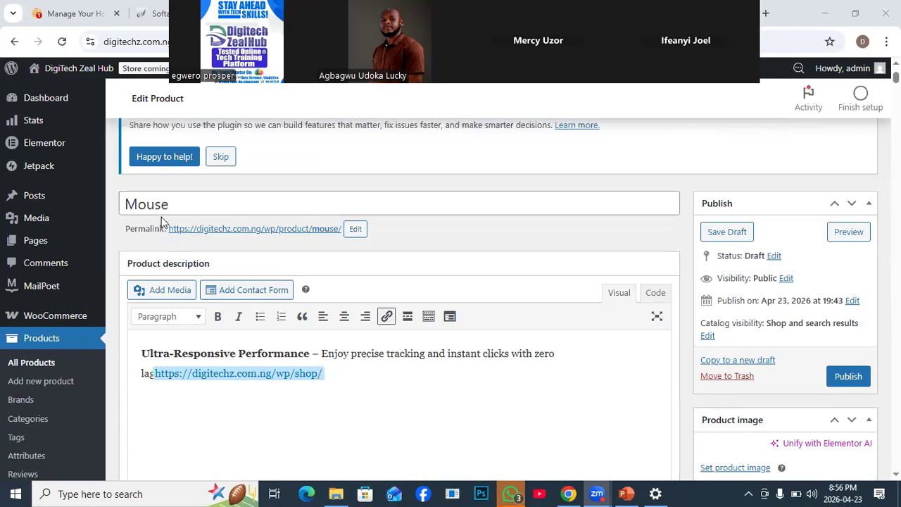
# - Set the Mouse product's regular price to ₦5000 and its sale price to ₦3000
pyautogui.scroll(-5, 369, 370)
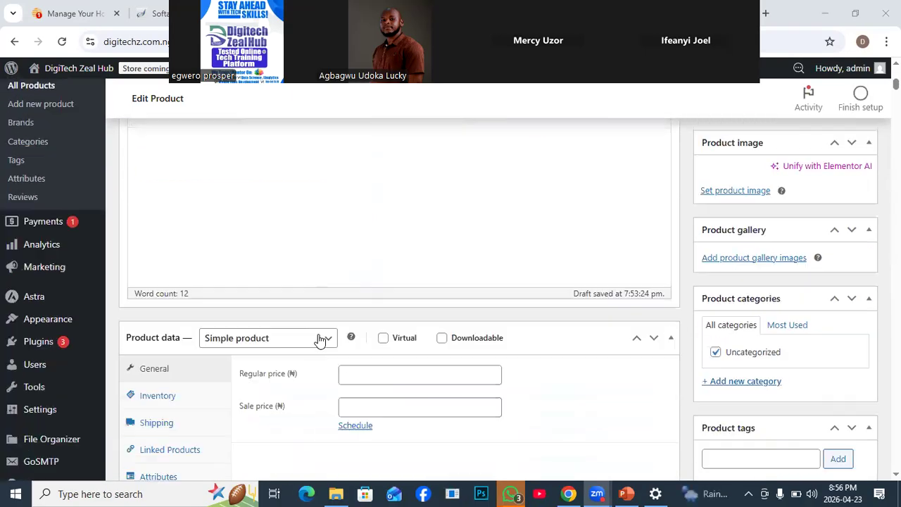
pyautogui.scroll(3, 259, 234)
pyautogui.scroll(-3, 268, 258)
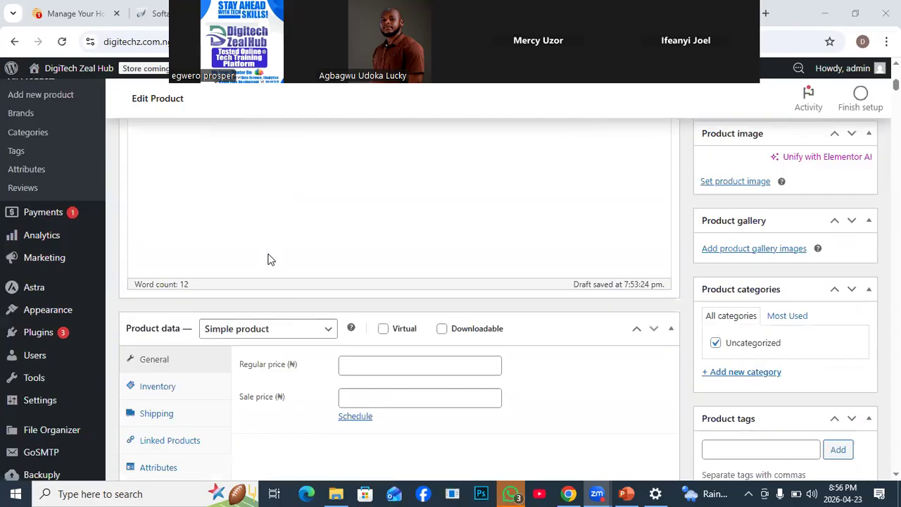
pyautogui.scroll(-1, 273, 261)
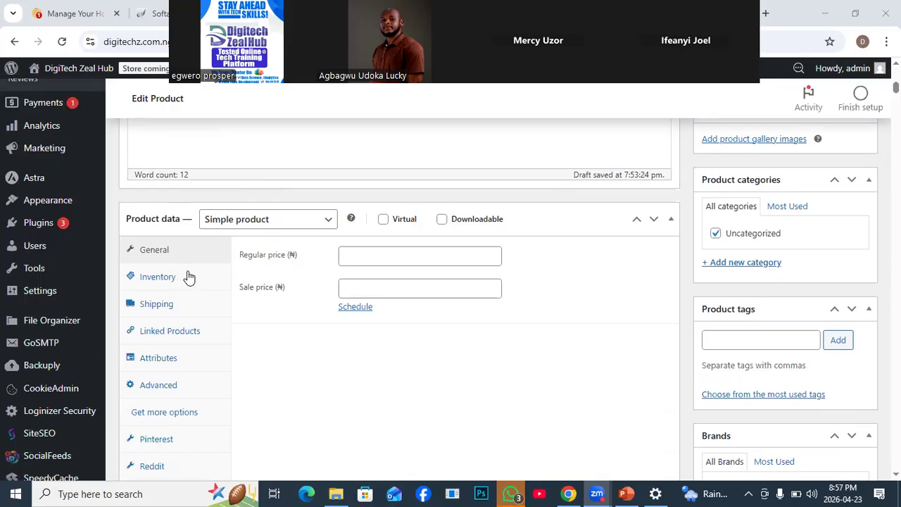
pyautogui.click(356, 260)
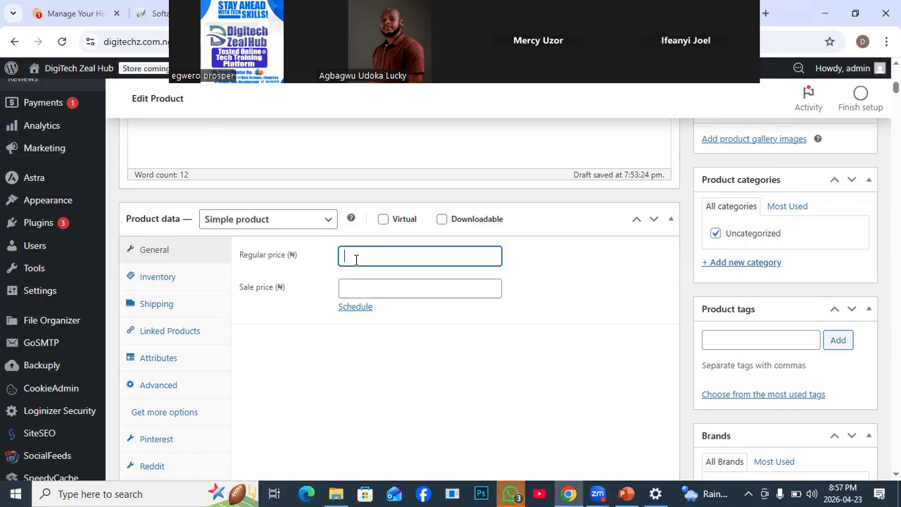
pyautogui.write('5000')
pyautogui.click(347, 290)
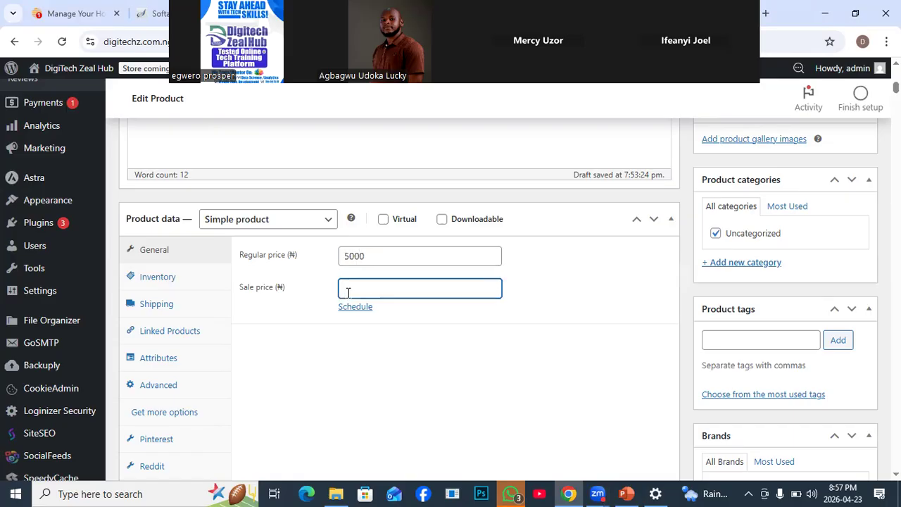
pyautogui.write('3000')
pyautogui.click(372, 255)
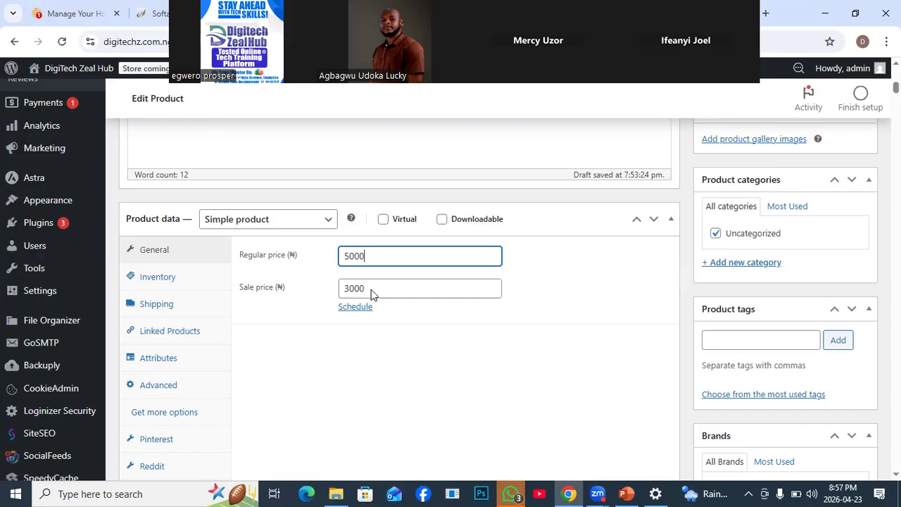
# - Look at the start and end date fields for scheduling the sale price, and cancel the schedule without entering dates
pyautogui.scroll(-1, 380, 308)
pyautogui.scroll(1, 380, 307)
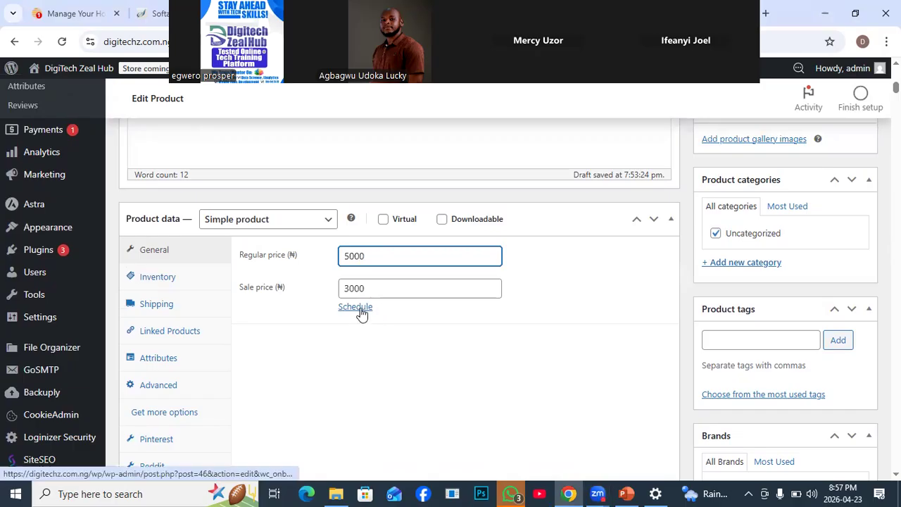
pyautogui.click(356, 307)
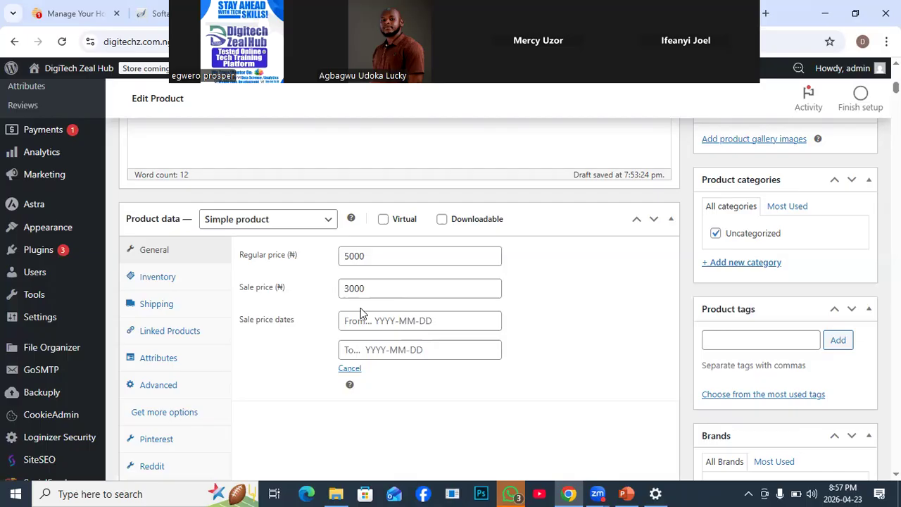
pyautogui.click(356, 370)
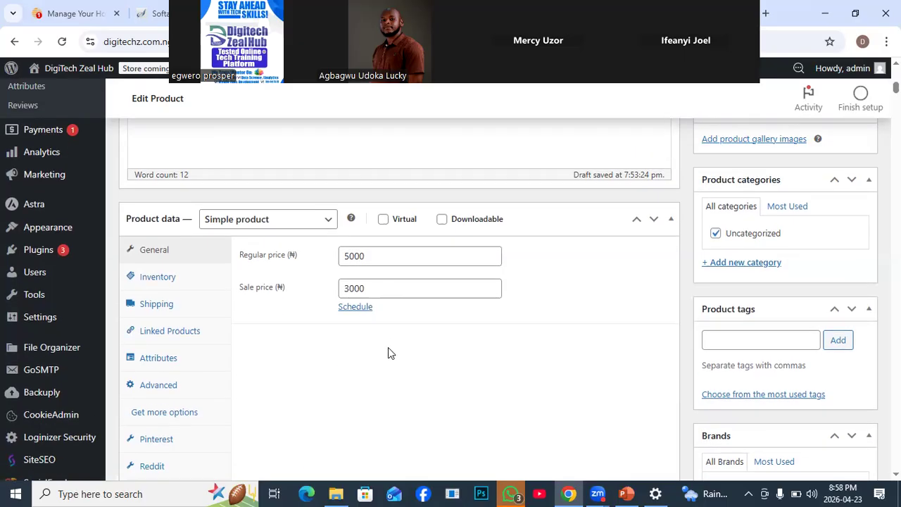
# - Review the product types available in the Product data section, keeping Simple product selected
pyautogui.scroll(-3, 388, 347)
pyautogui.scroll(-1, 388, 347)
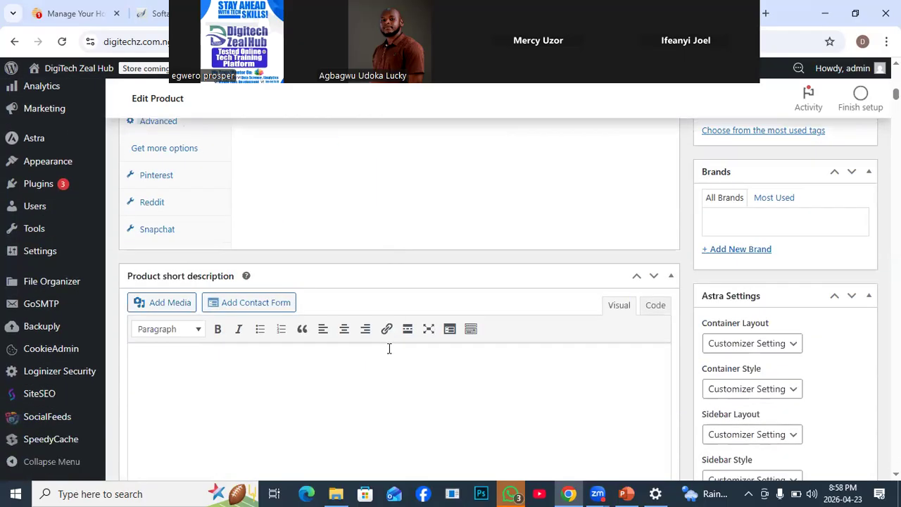
pyautogui.scroll(-2, 388, 348)
pyautogui.scroll(7, 373, 212)
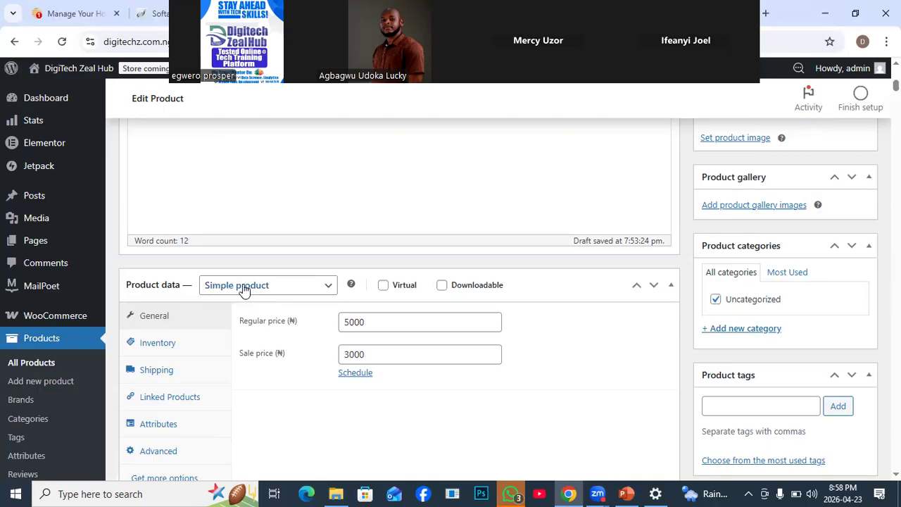
pyautogui.click(327, 292)
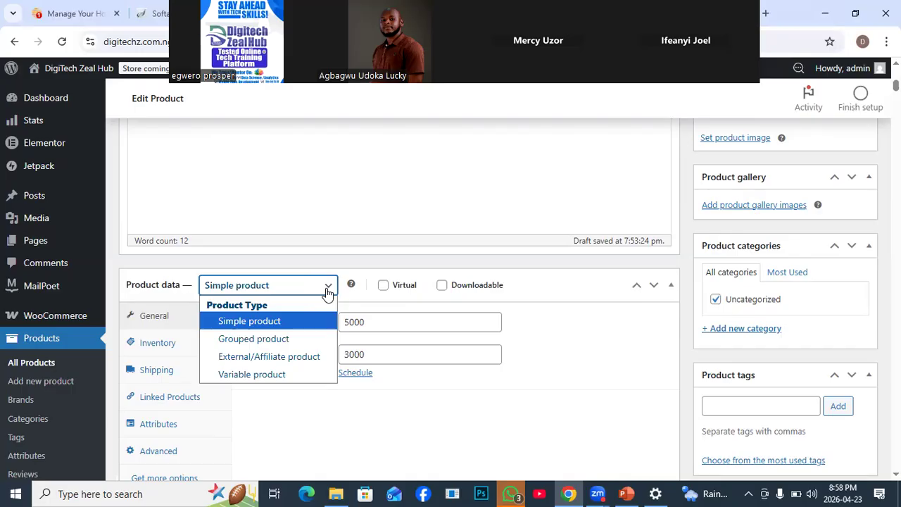
pyautogui.click(577, 368)
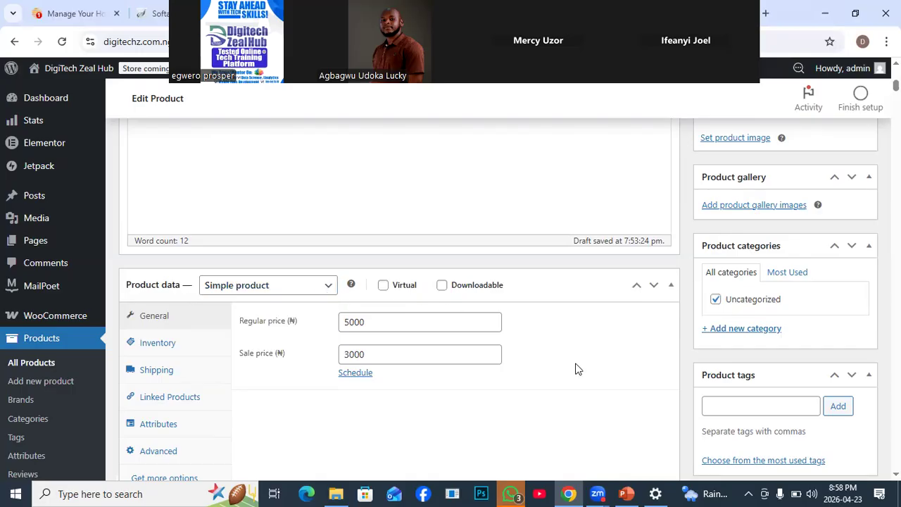
# - Examine the Mouse product's Inventory settings, covering SKU, GTIN, stock management, stock status and the one-item purchase limit
pyautogui.click(161, 342)
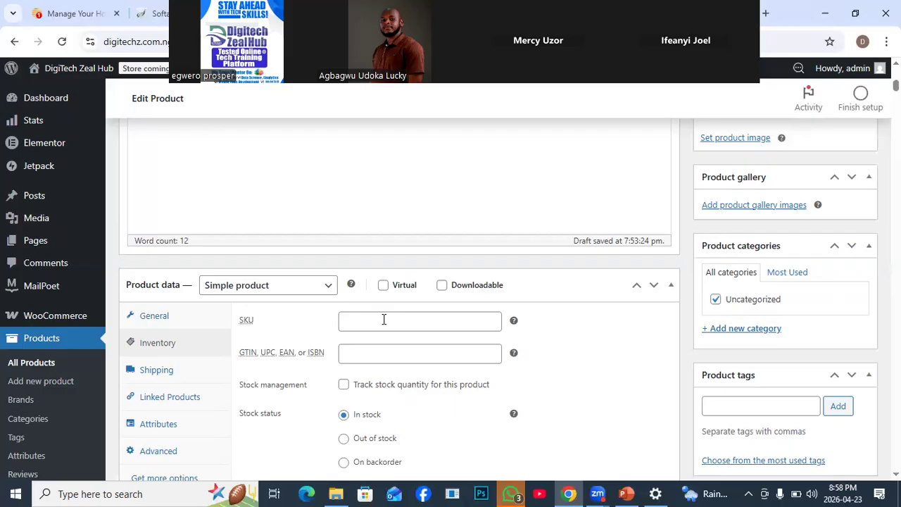
pyautogui.moveTo(516, 323)
pyautogui.scroll(-2, 414, 325)
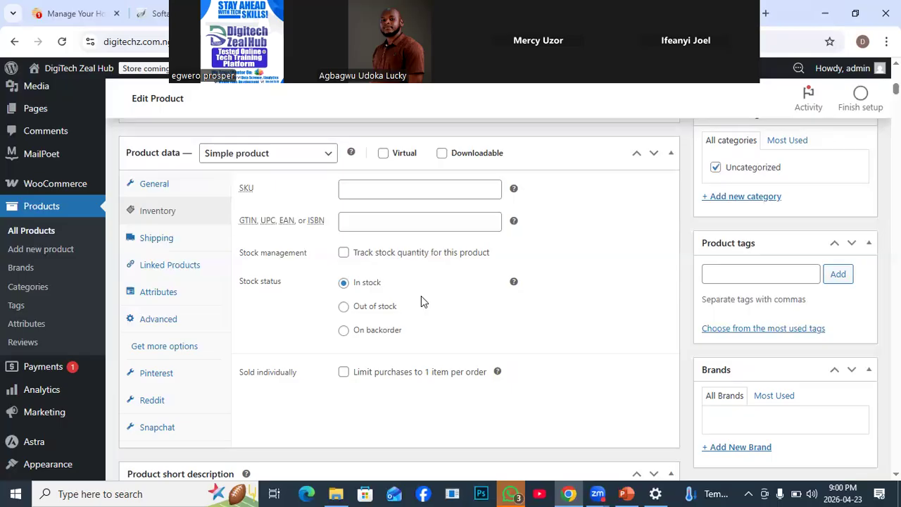
pyautogui.scroll(-2, 411, 337)
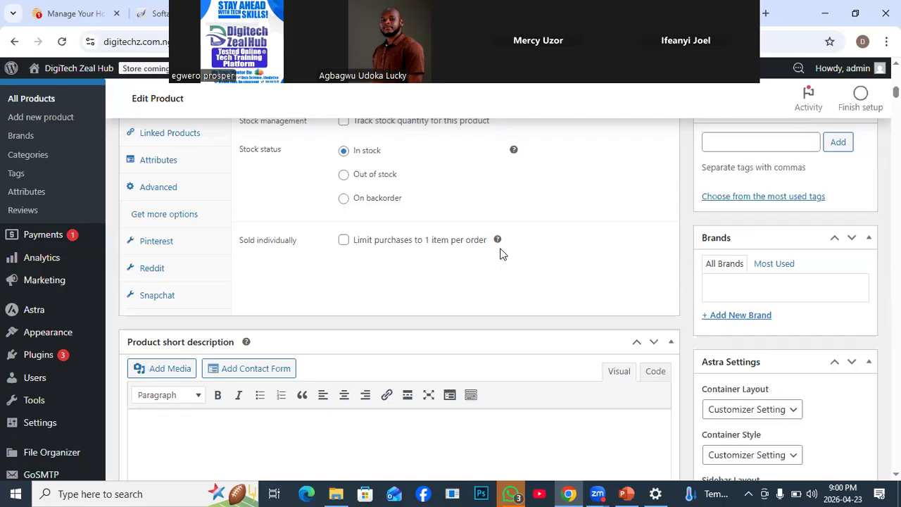
pyautogui.scroll(-2, 402, 261)
pyautogui.scroll(2, 407, 261)
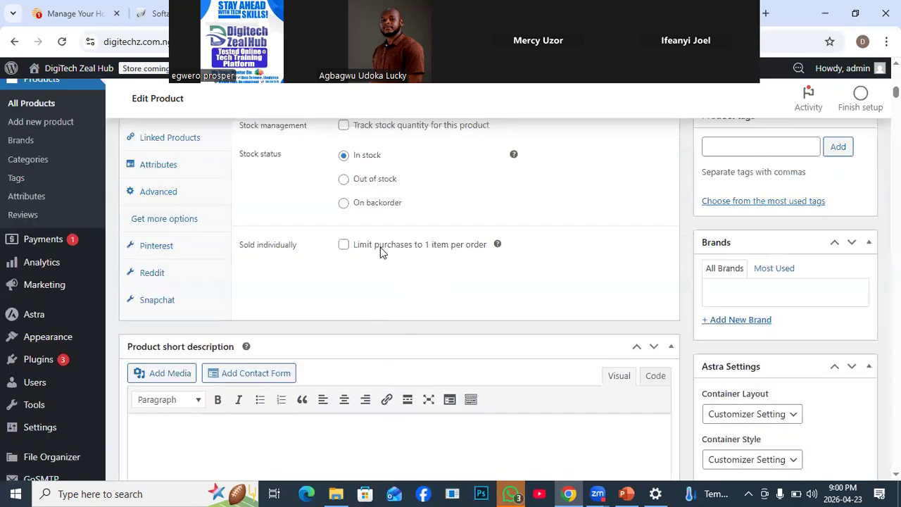
pyautogui.scroll(1, 381, 253)
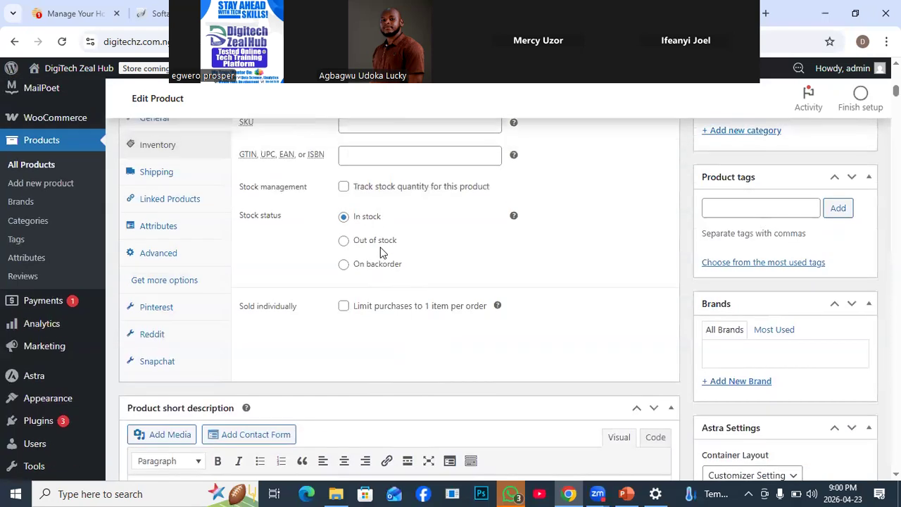
pyautogui.scroll(1, 381, 247)
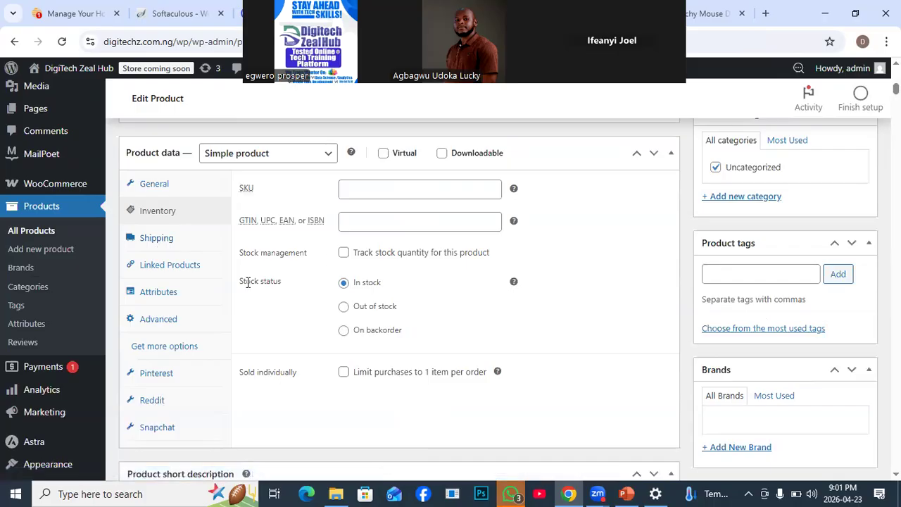
# - Review the product page from the Mouse name and main description down to the Product short description editor
pyautogui.scroll(-5, 429, 319)
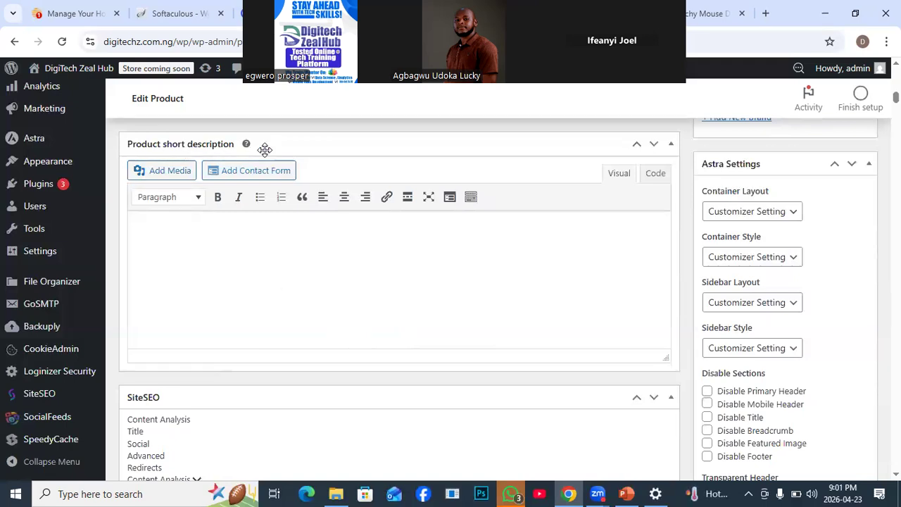
pyautogui.scroll(6, 260, 232)
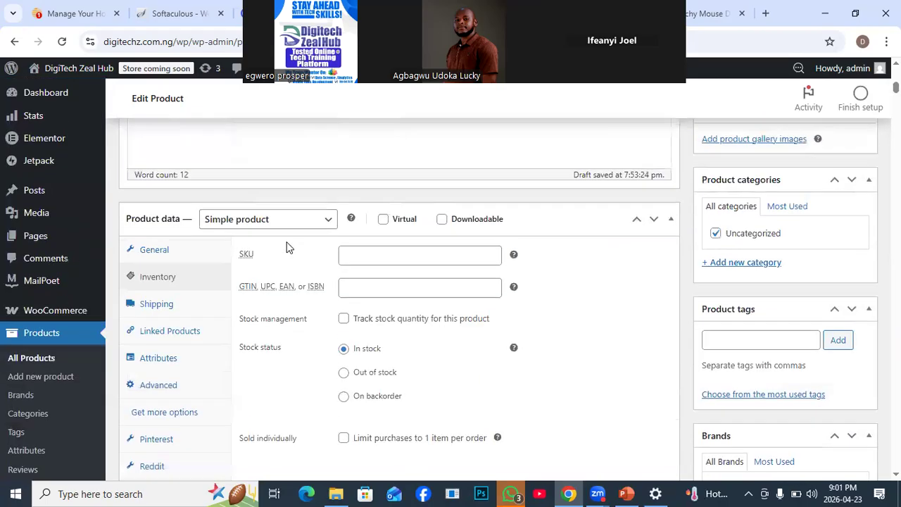
pyautogui.scroll(8, 289, 239)
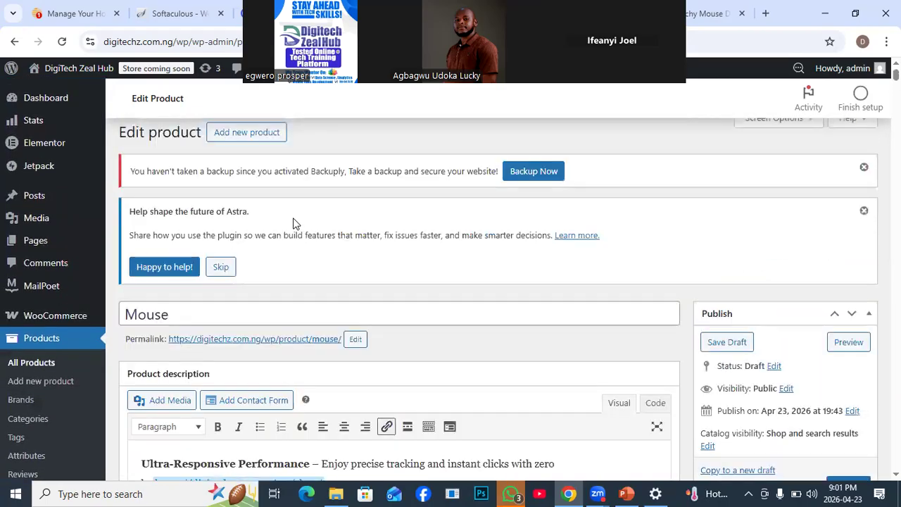
pyautogui.scroll(-3, 284, 283)
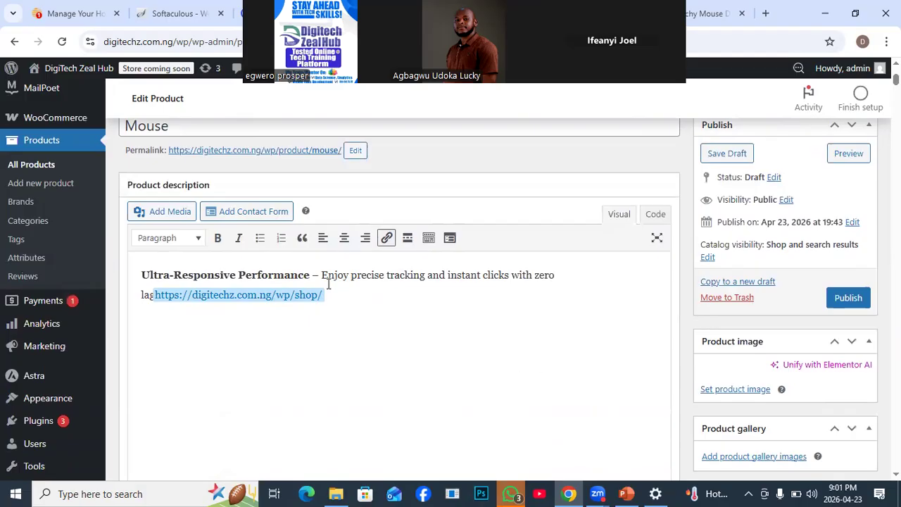
pyautogui.scroll(-5, 390, 314)
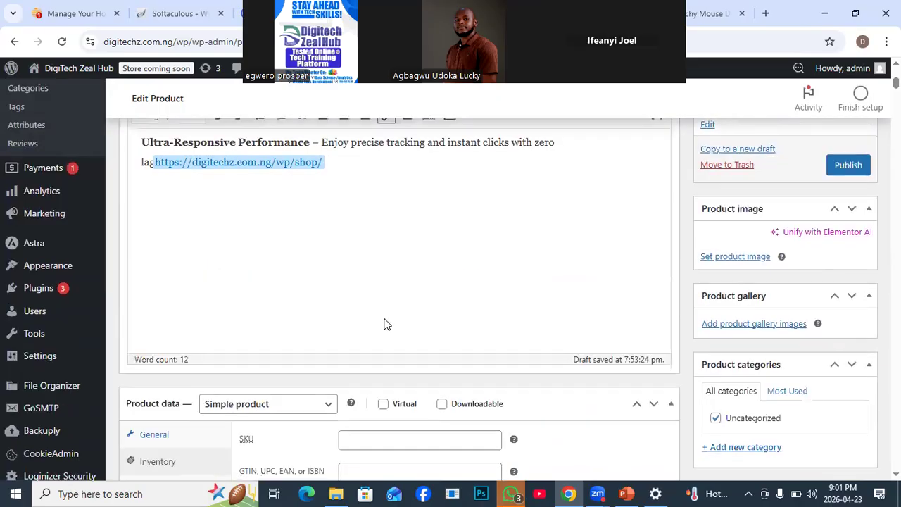
pyautogui.scroll(-6, 322, 341)
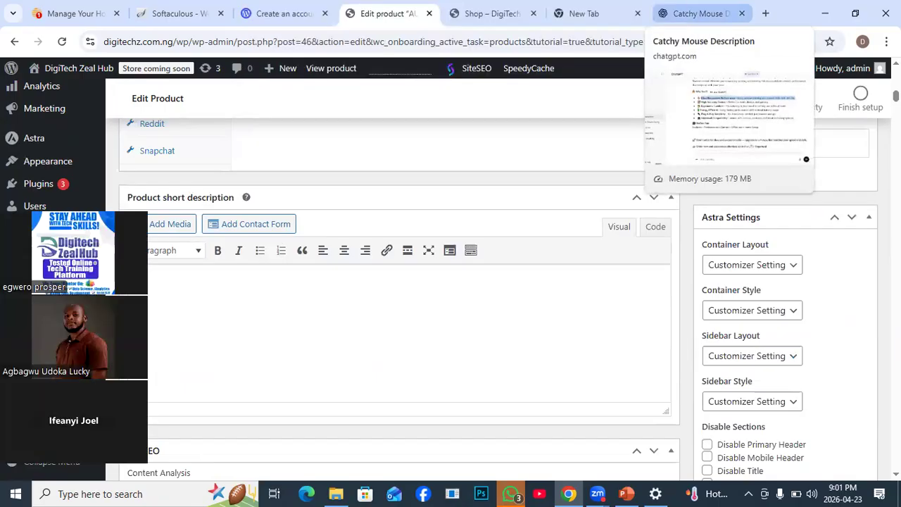
# - Copy "No installation needed, just connect and go" from the ChatGPT mouse description into the Product short description
pyautogui.click(696, 13)
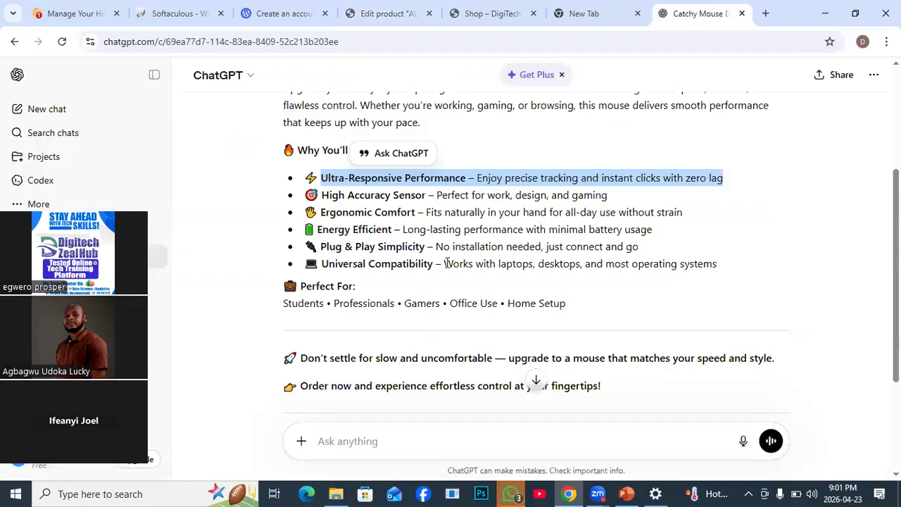
pyautogui.moveTo(435, 246); pyautogui.dragTo(637, 246)
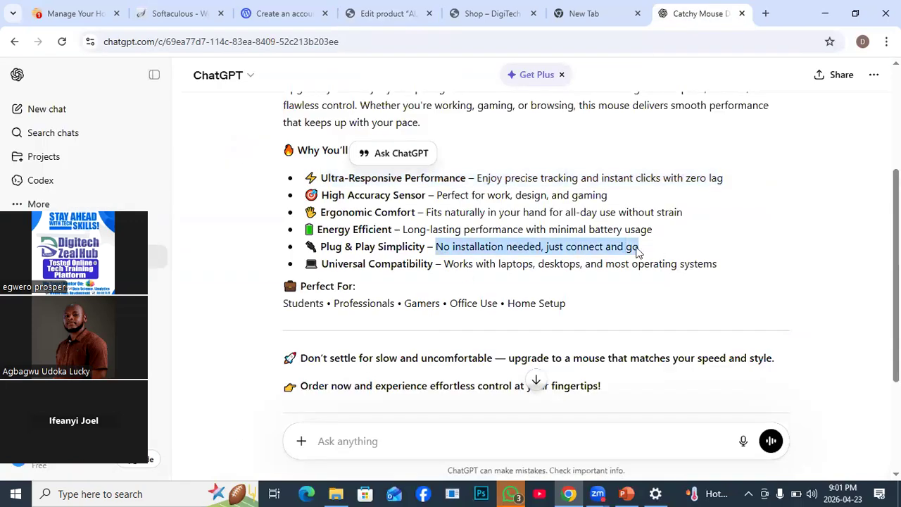
pyautogui.rightClick(541, 250)
pyautogui.click(566, 265)
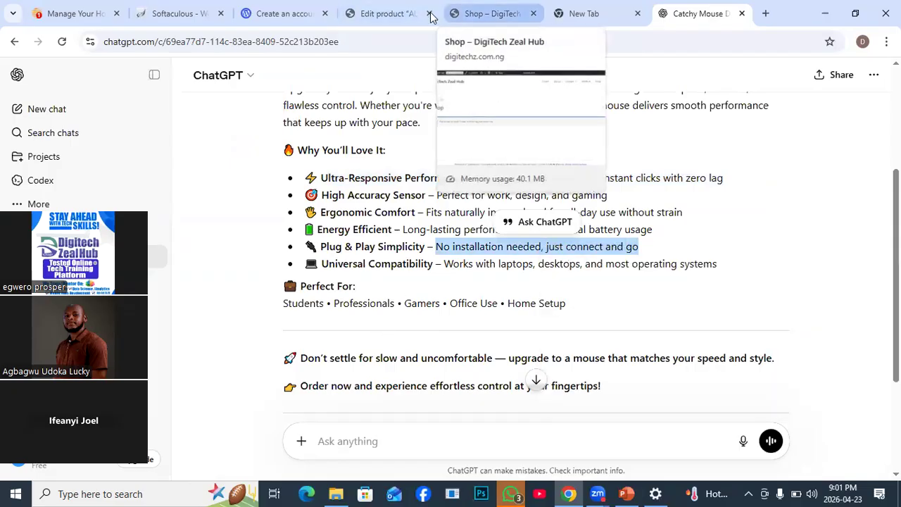
pyautogui.click(366, 14)
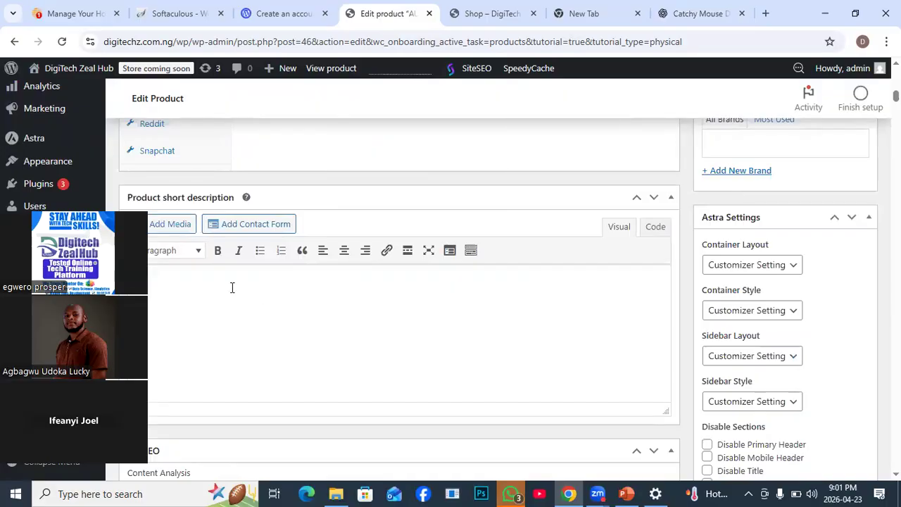
pyautogui.hotkey('ctrl', 'v')
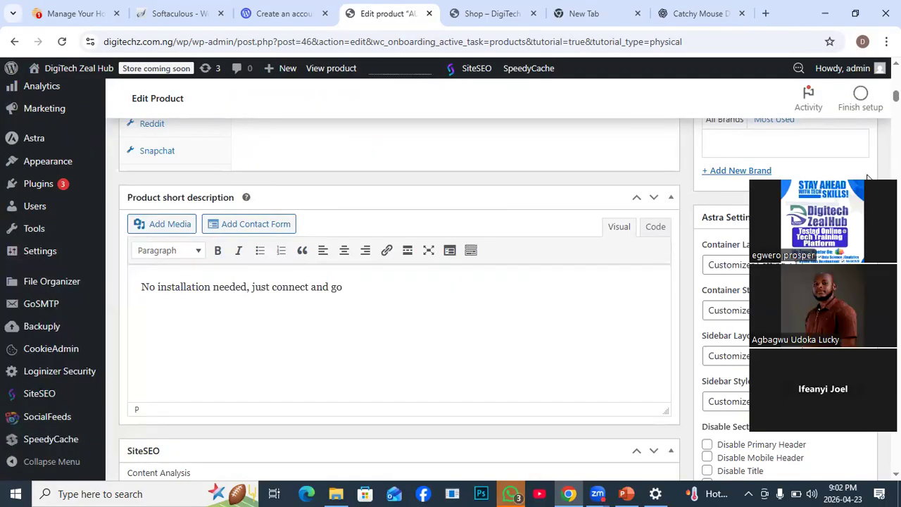
# - Replace the Product short description with ChatGPT's "Why You'll Love It:" heading and its feature bullets, from Ultra-Responsive Performance to Universal Compatibility
pyautogui.click(694, 13)
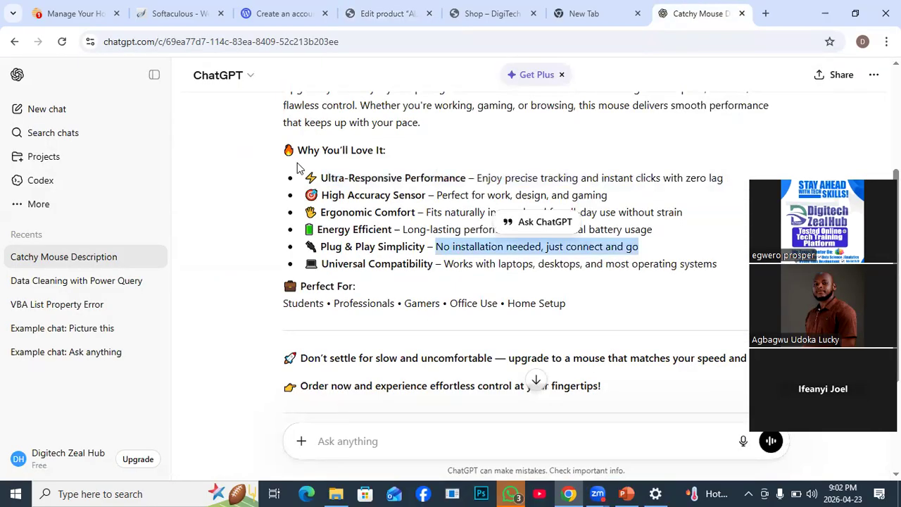
pyautogui.moveTo(284, 150); pyautogui.dragTo(723, 262)
pyautogui.rightClick(436, 209)
pyautogui.click(461, 229)
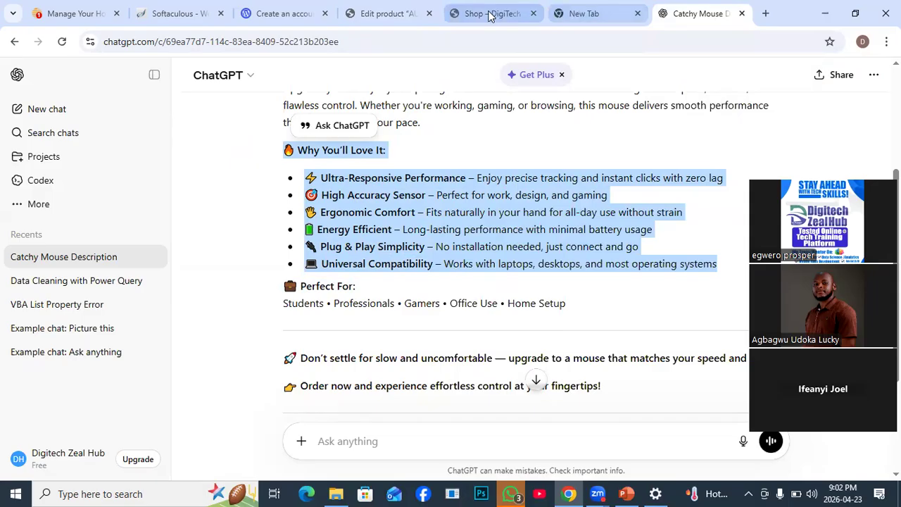
pyautogui.click(380, 14)
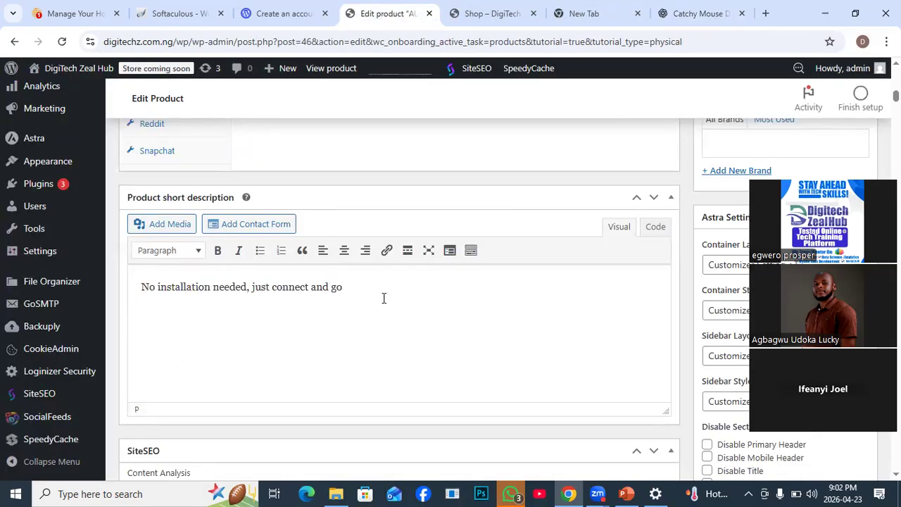
pyautogui.moveTo(343, 287); pyautogui.dragTo(110, 272)
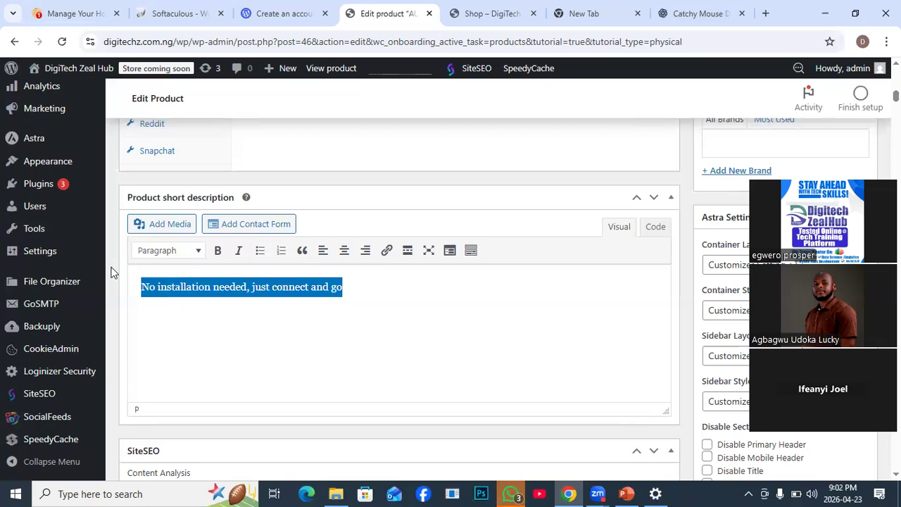
pyautogui.hotkey('ctrl', 'v')
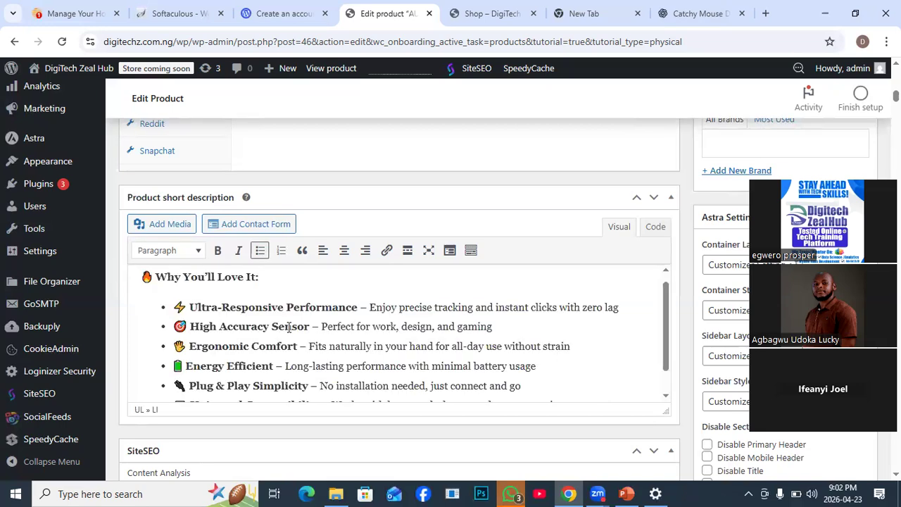
# - Review the end of the Product short description and the SiteSEO content analysis section beneath it
pyautogui.scroll(-1, 286, 326)
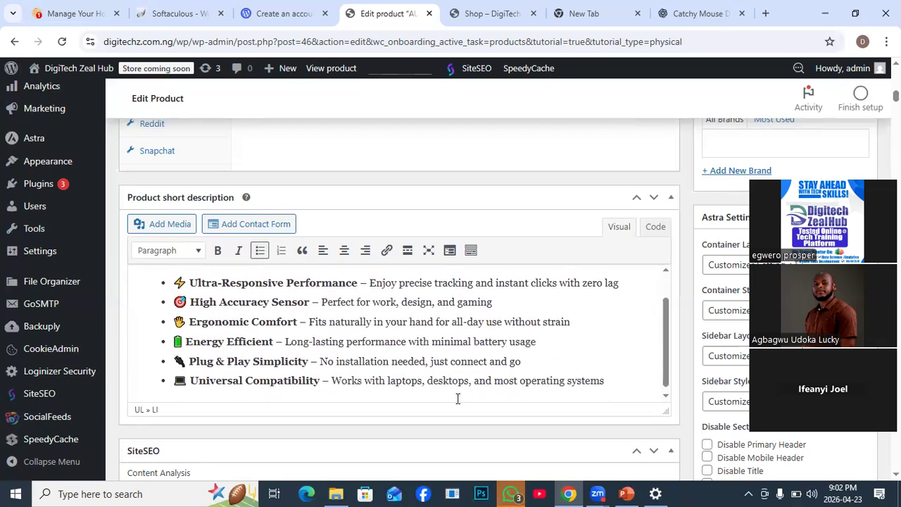
pyautogui.scroll(-3, 647, 405)
pyautogui.scroll(1, 643, 402)
pyautogui.scroll(-1, 644, 402)
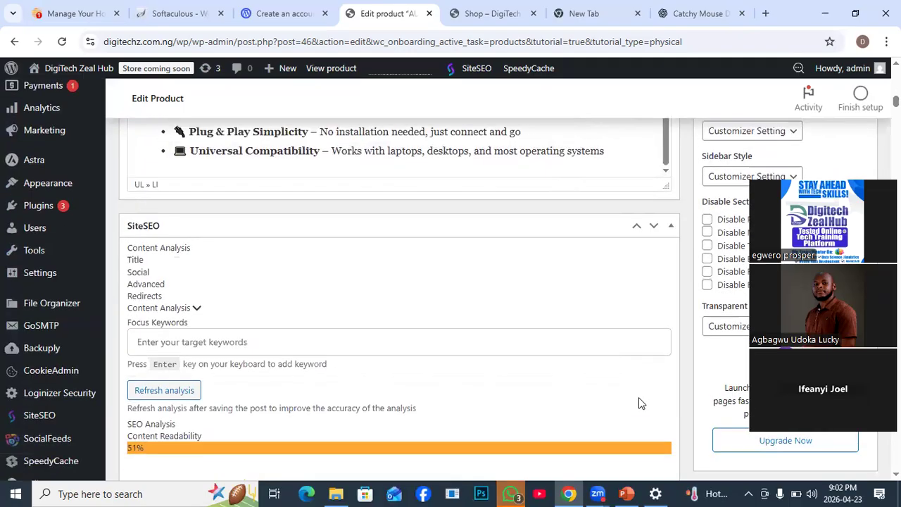
pyautogui.scroll(2, 635, 394)
pyautogui.scroll(-1, 623, 384)
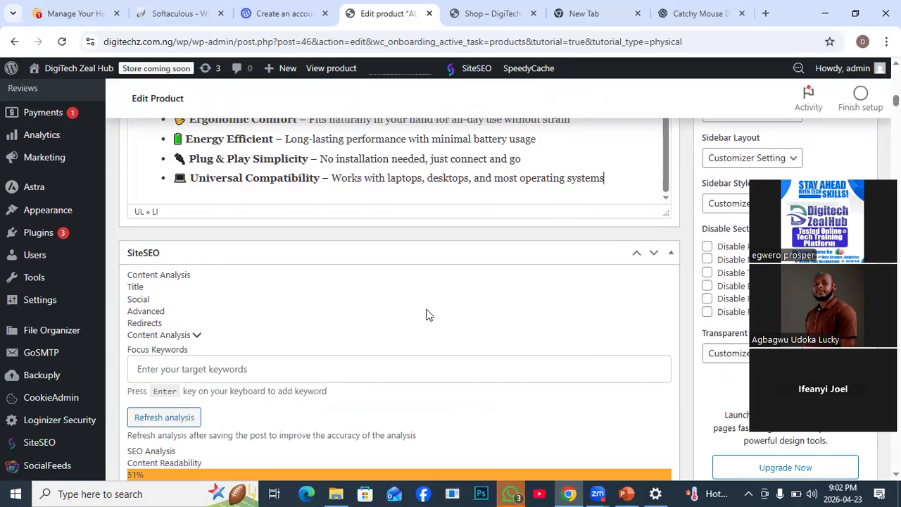
pyautogui.scroll(-2, 279, 320)
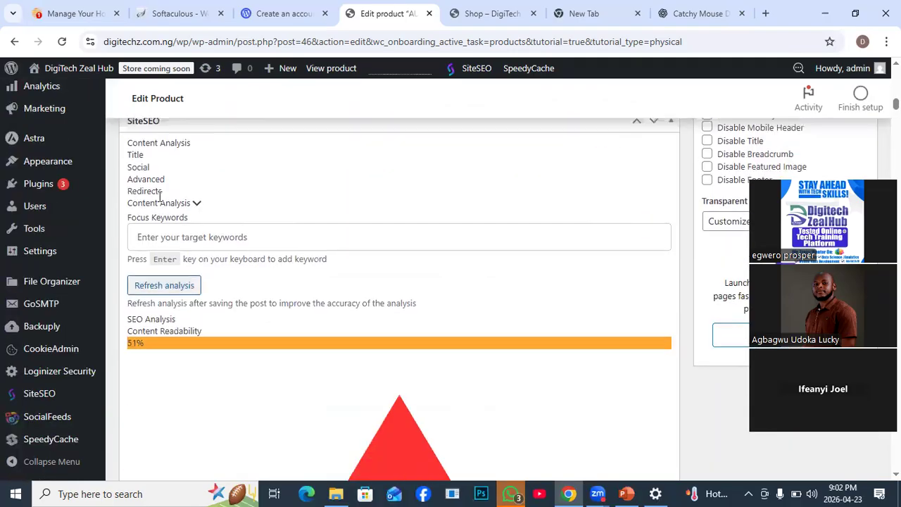
pyautogui.scroll(-8, 406, 334)
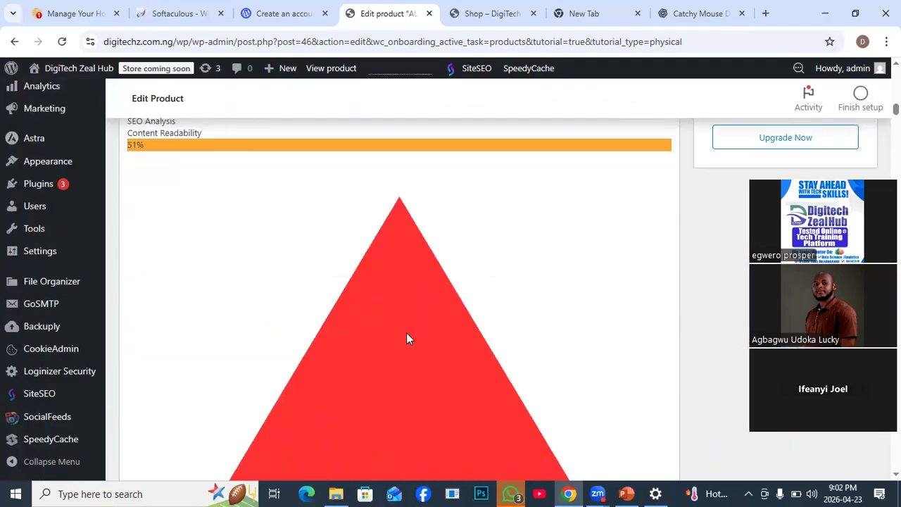
pyautogui.scroll(1, 413, 355)
pyautogui.scroll(-1, 414, 359)
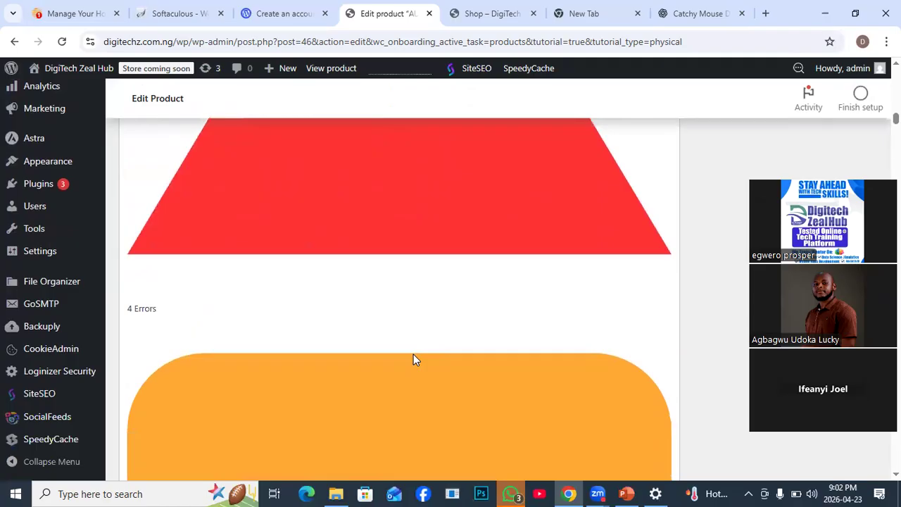
pyautogui.scroll(-2, 413, 358)
pyautogui.scroll(2, 438, 325)
pyautogui.scroll(5, 438, 322)
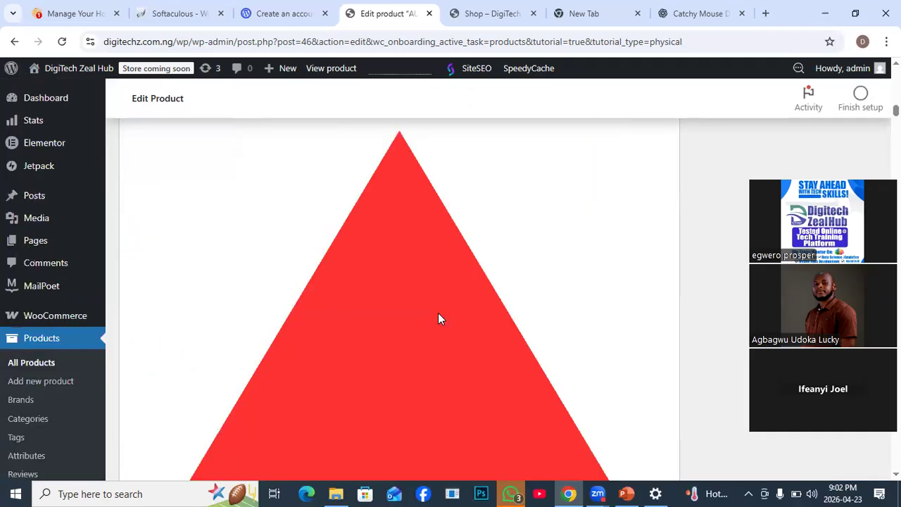
pyautogui.scroll(7, 432, 314)
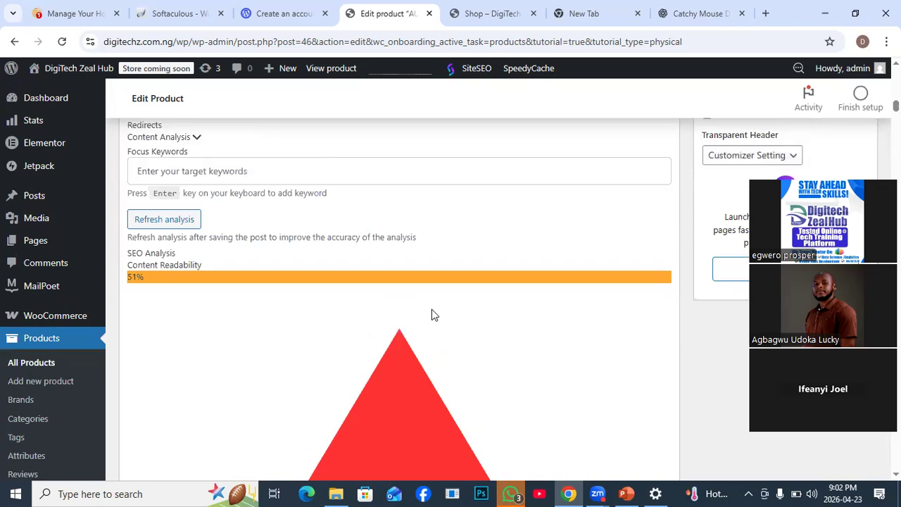
pyautogui.scroll(-1, 431, 309)
pyautogui.scroll(1, 607, 273)
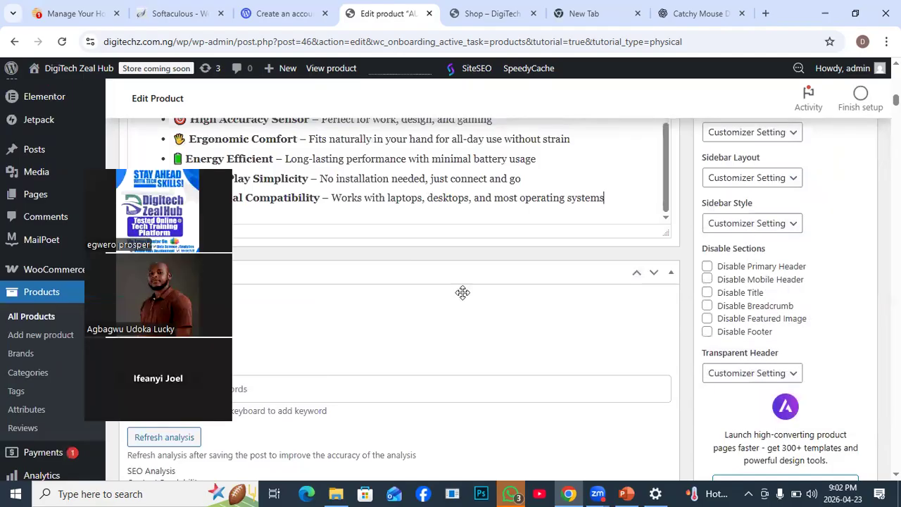
# - Try to open the image chooser from the Mouse product's Product image section
pyautogui.scroll(3, 462, 292)
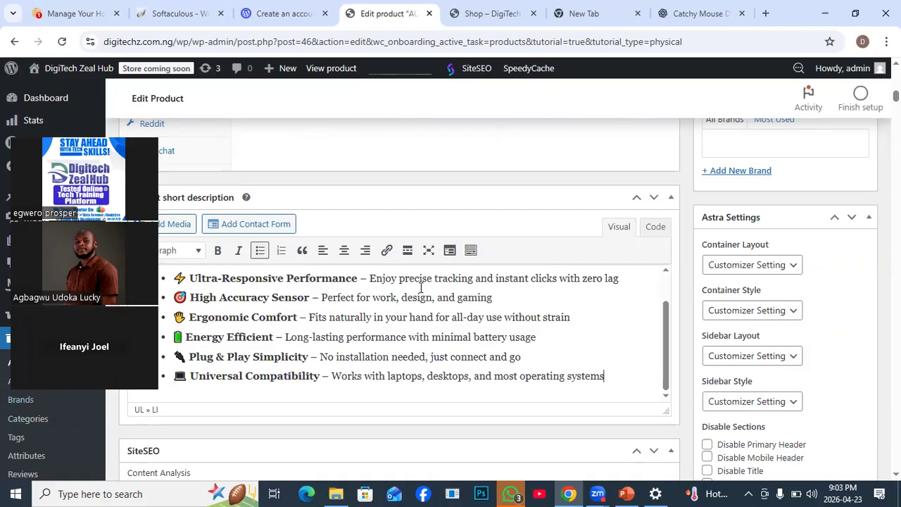
pyautogui.scroll(5, 797, 230)
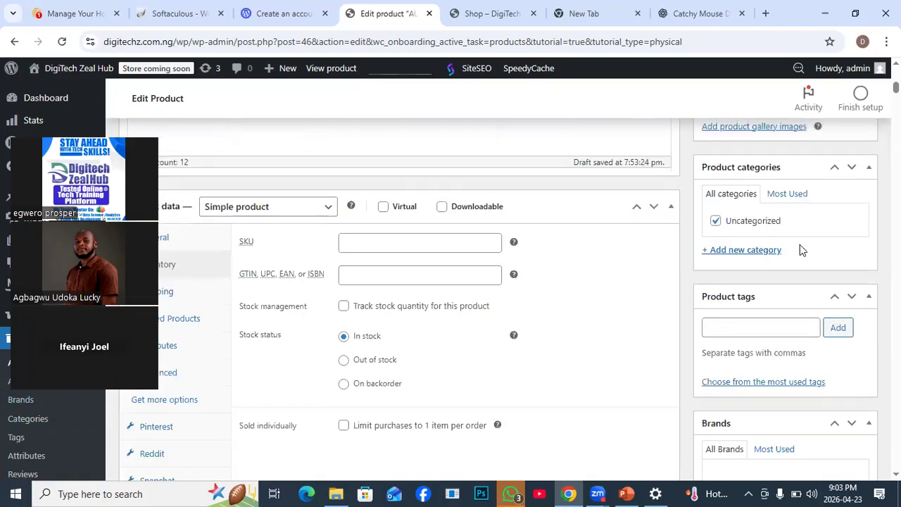
pyautogui.scroll(2, 804, 255)
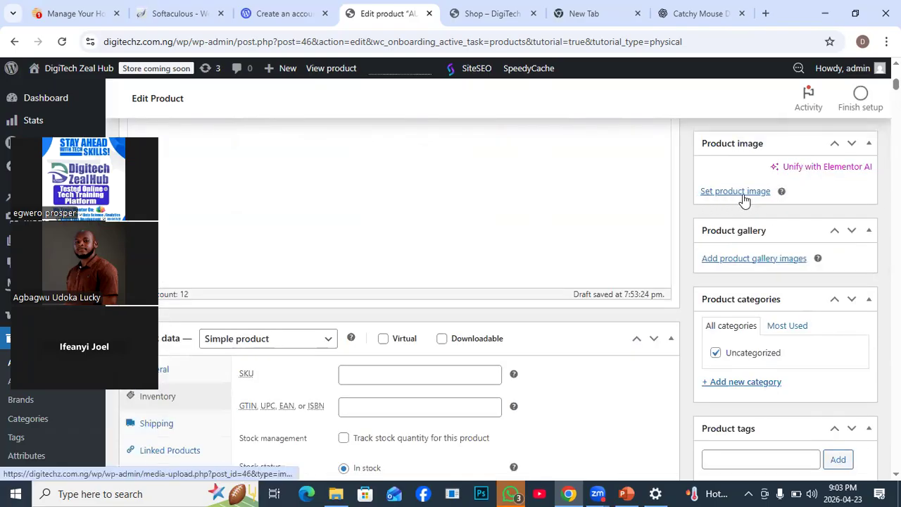
pyautogui.click(759, 197)
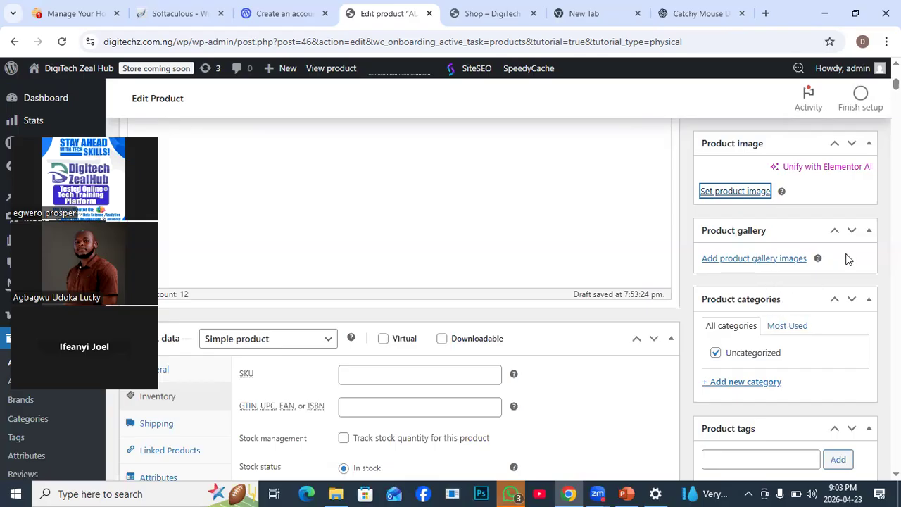
pyautogui.scroll(1, 784, 250)
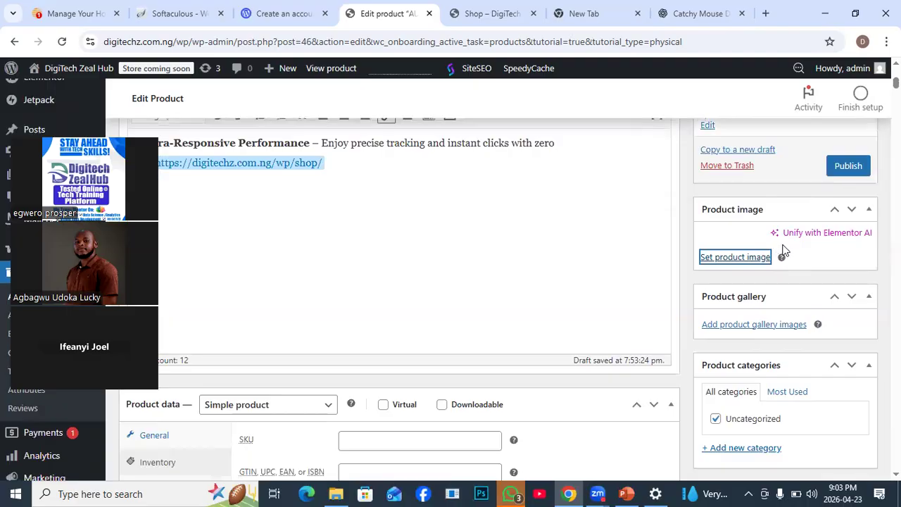
# - Reload the Edit Product page without saving the changes and dismiss the product name tour
pyautogui.click(61, 42)
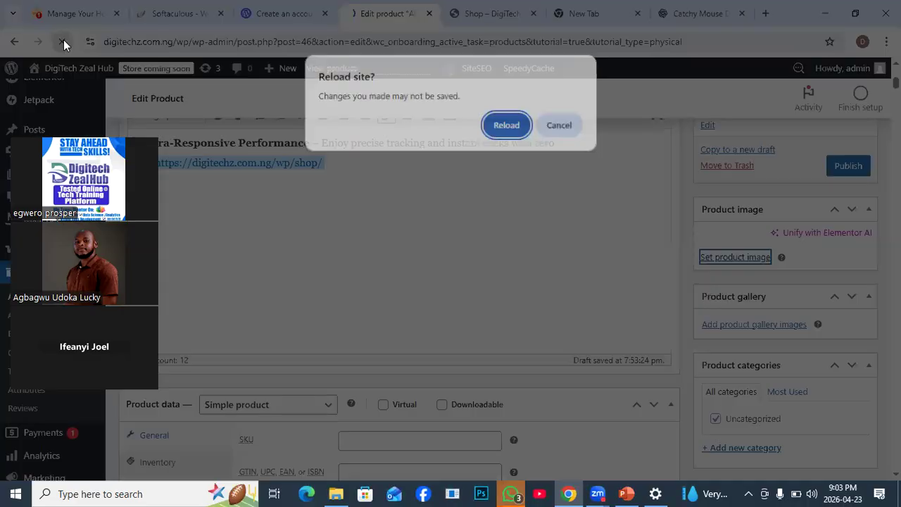
pyautogui.click(506, 126)
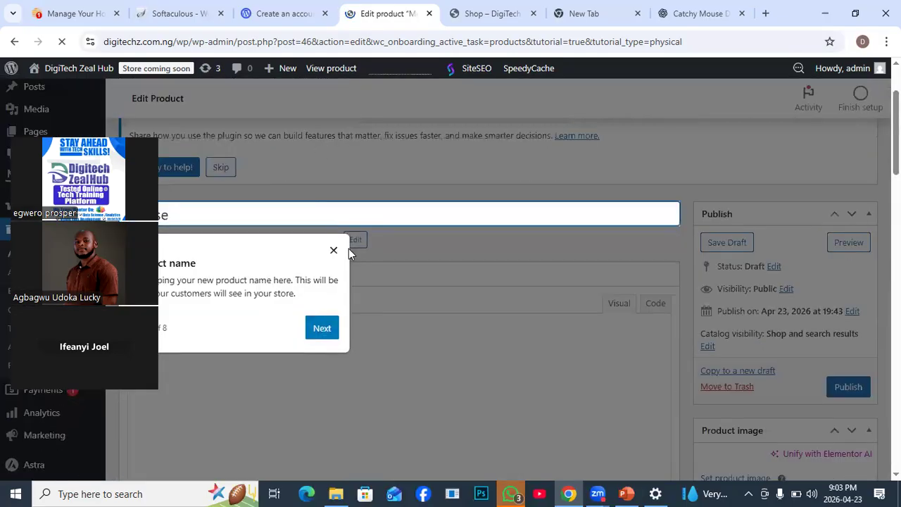
pyautogui.click(333, 250)
pyautogui.scroll(-2, 848, 336)
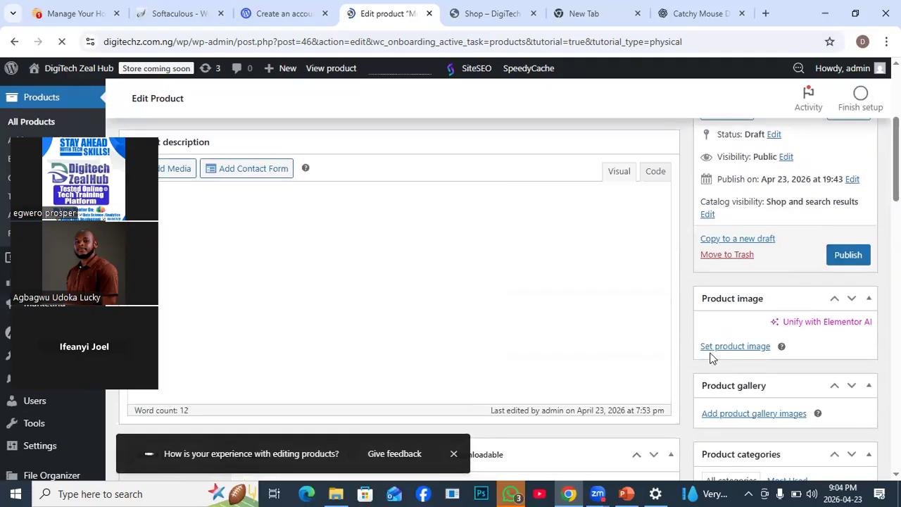
# - Open the Product image chooser, check the Media Library for existing images and return to the file upload view
pyautogui.click(736, 347)
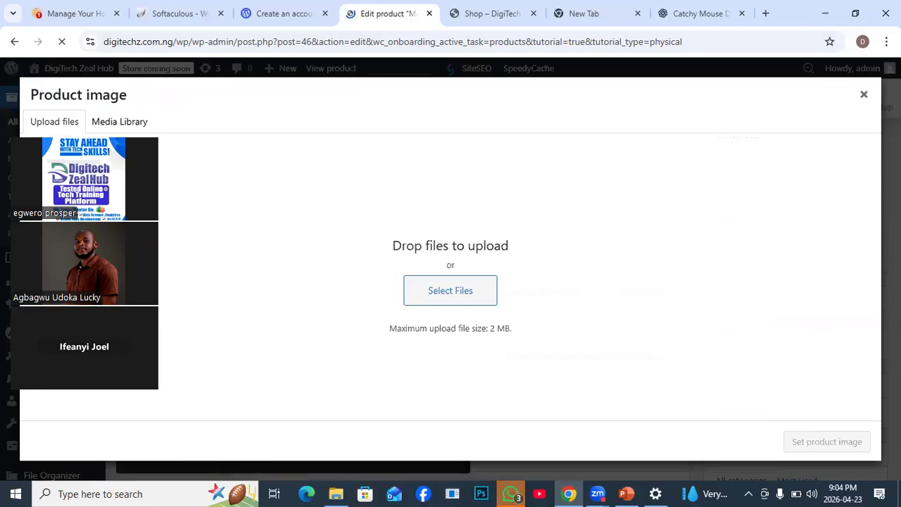
pyautogui.moveTo(116, 127); pyautogui.dragTo(824, 138)
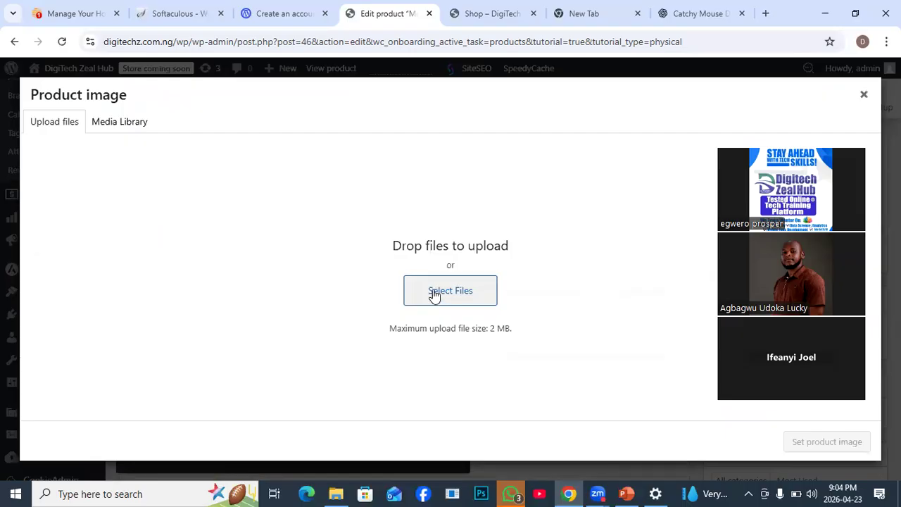
pyautogui.click(117, 124)
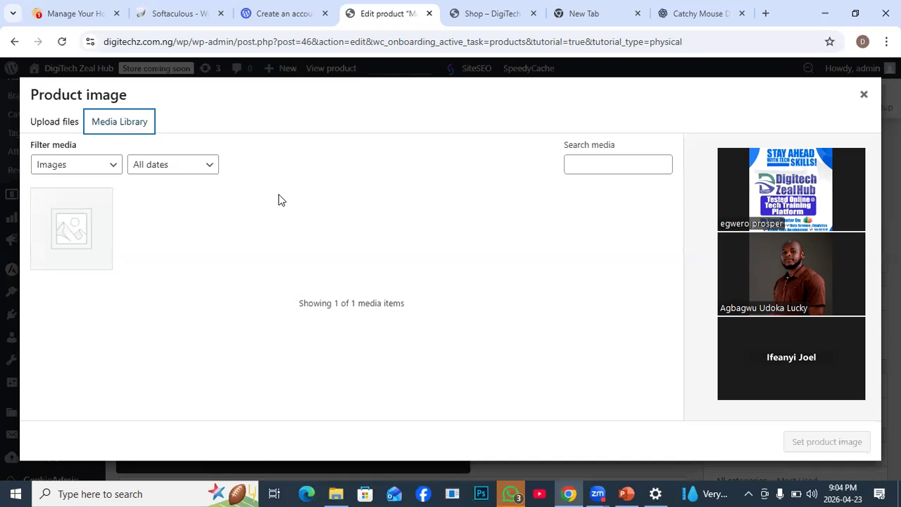
pyautogui.click(64, 127)
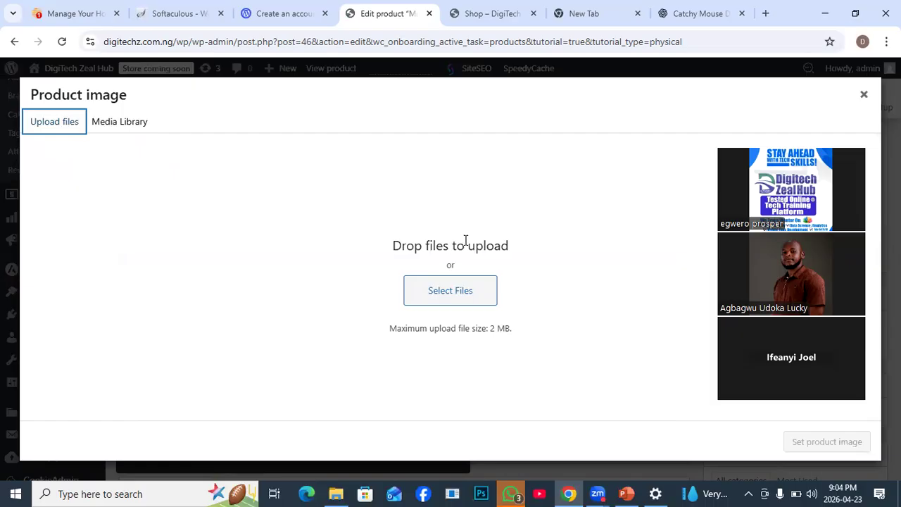
# - Try to launch cPanel from the shared hosting management page of digitechz.com.ng
pyautogui.click(70, 15)
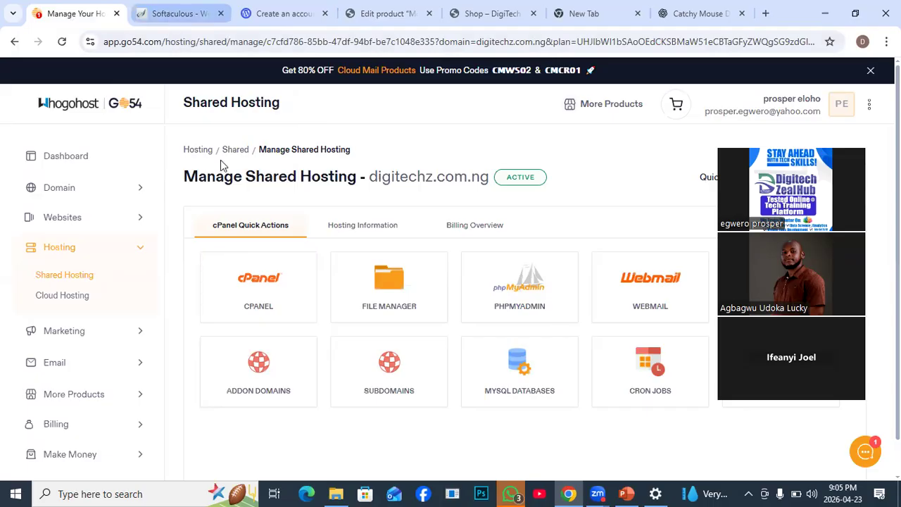
pyautogui.click(258, 283)
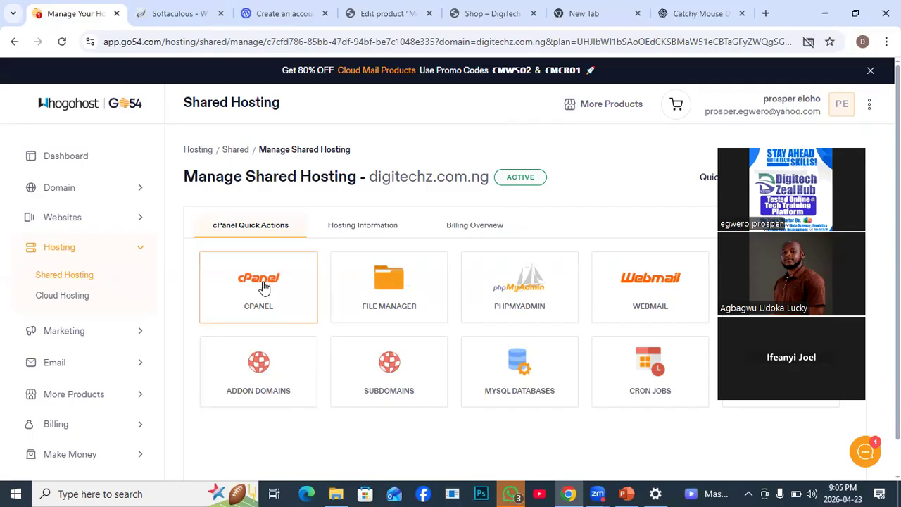
pyautogui.click(168, 16)
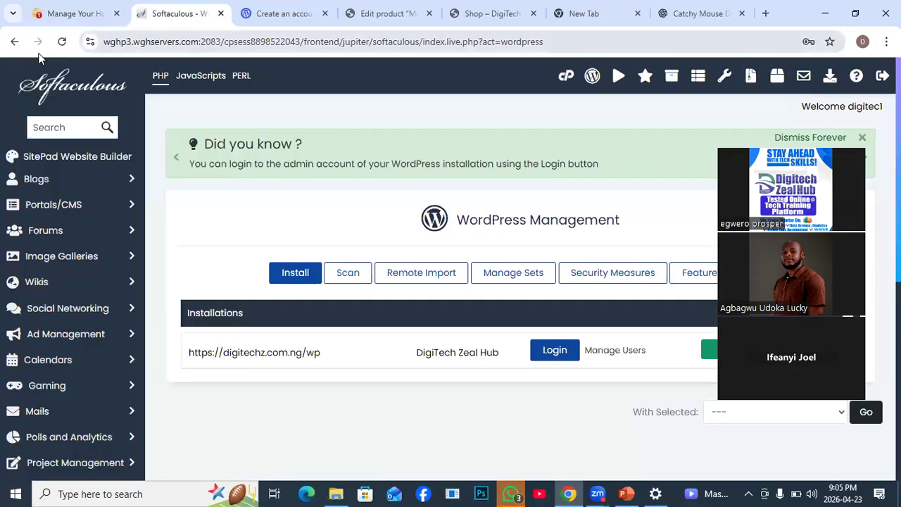
pyautogui.click(83, 13)
# - Go back from Softaculous to the cPanel tools and open the MultiPHP INI Editor in the Software section
pyautogui.click(166, 15)
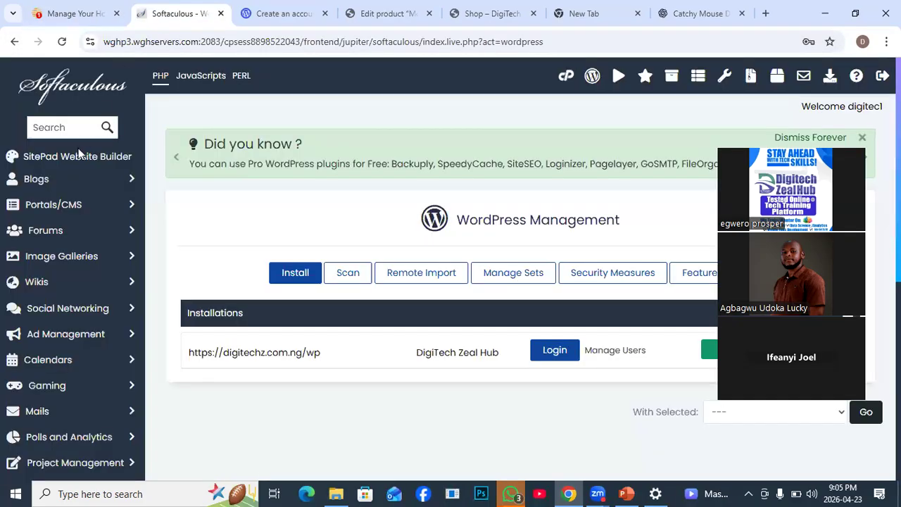
pyautogui.click(17, 45)
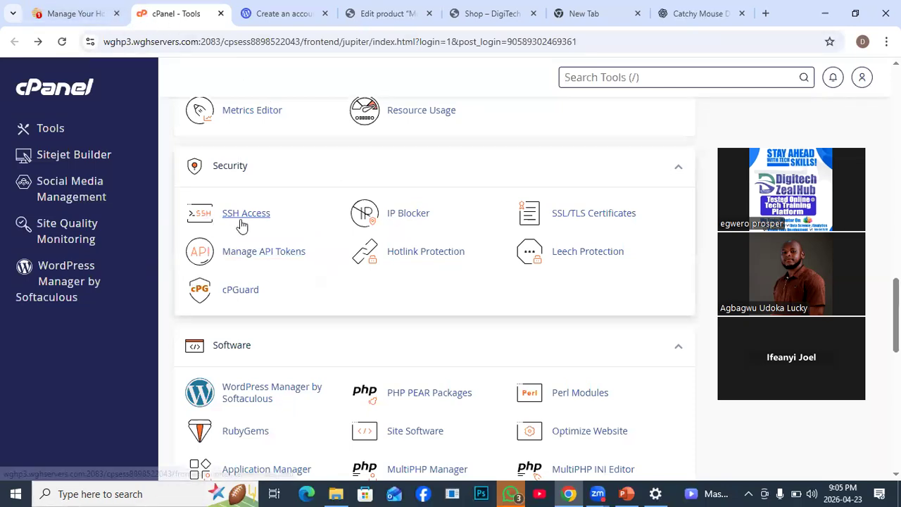
pyautogui.scroll(-1, 375, 274)
pyautogui.scroll(-3, 375, 273)
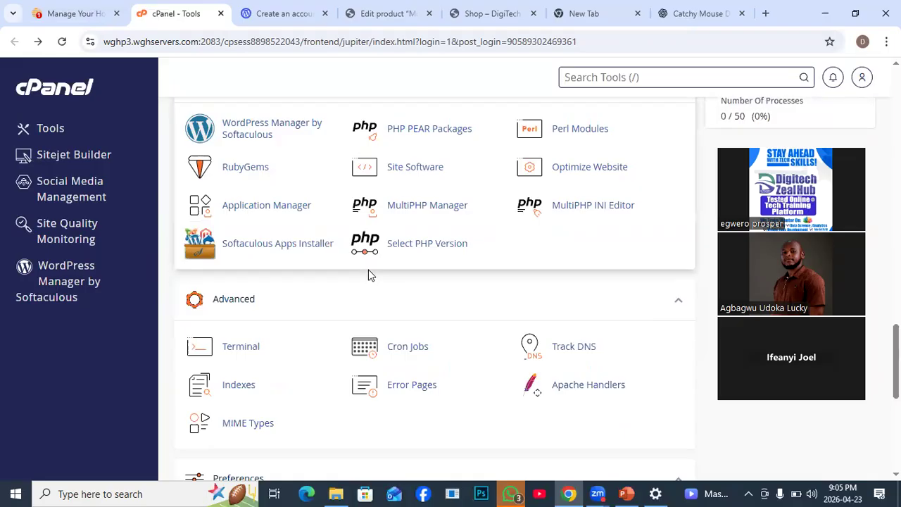
pyautogui.scroll(2, 323, 203)
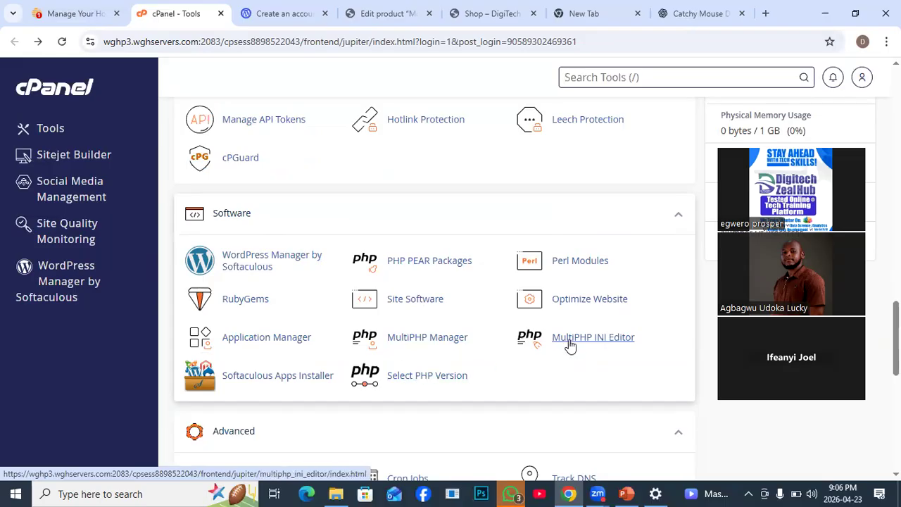
pyautogui.click(607, 340)
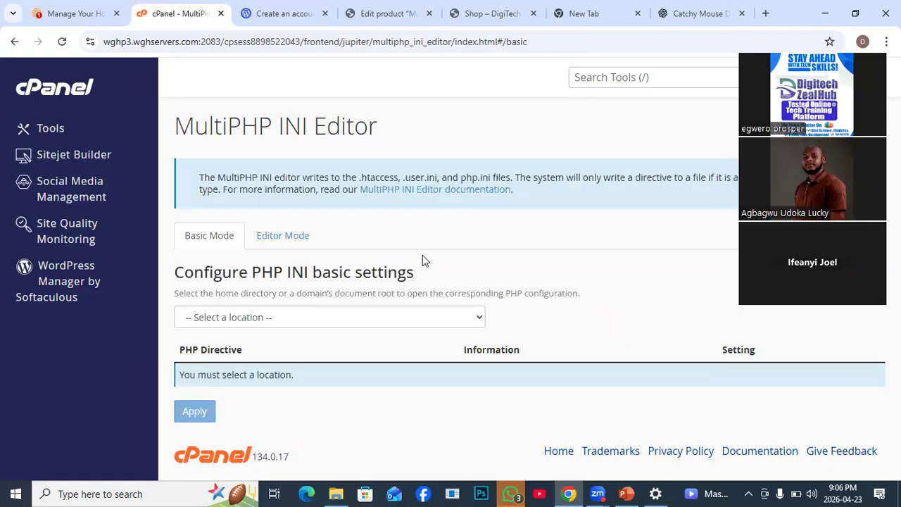
# - Load the basic PHP INI settings for the digitechz.com.ng location
pyautogui.click(480, 317)
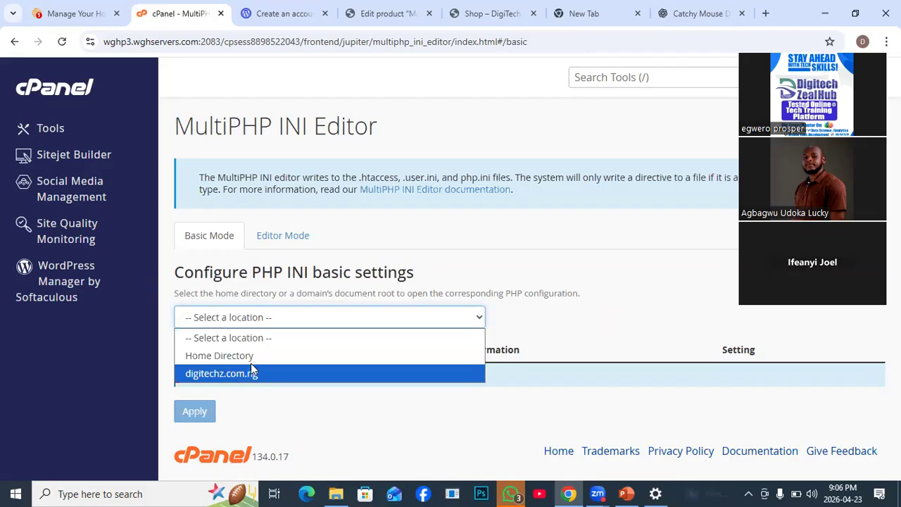
pyautogui.click(227, 371)
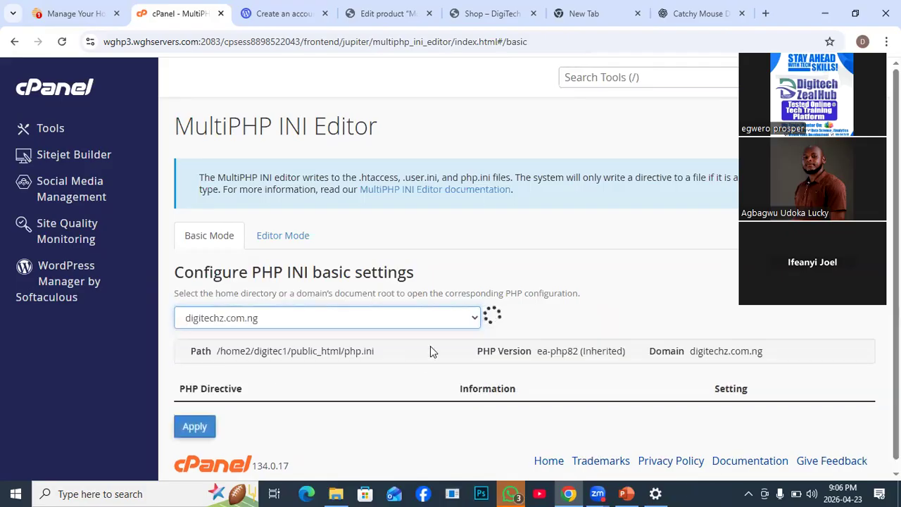
pyautogui.scroll(-3, 520, 292)
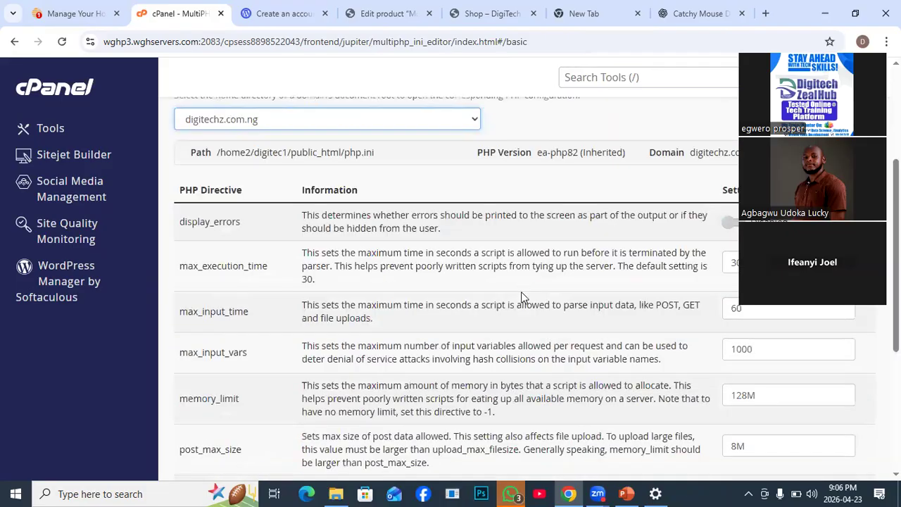
# - Set upload_max_filesize to 128M in the basic PHP INI settings for digitechz.com.ng
pyautogui.scroll(-3, 521, 298)
pyautogui.scroll(1, 611, 336)
pyautogui.scroll(1, 611, 336)
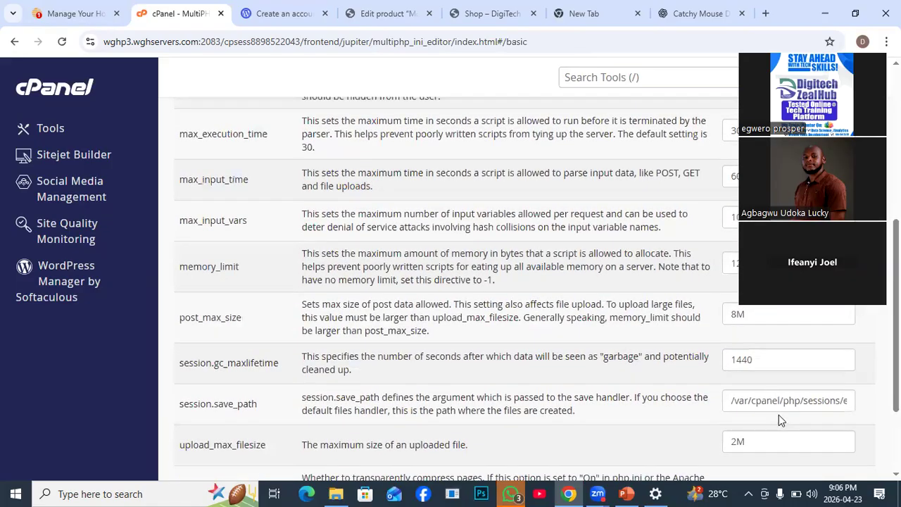
pyautogui.scroll(-1, 778, 415)
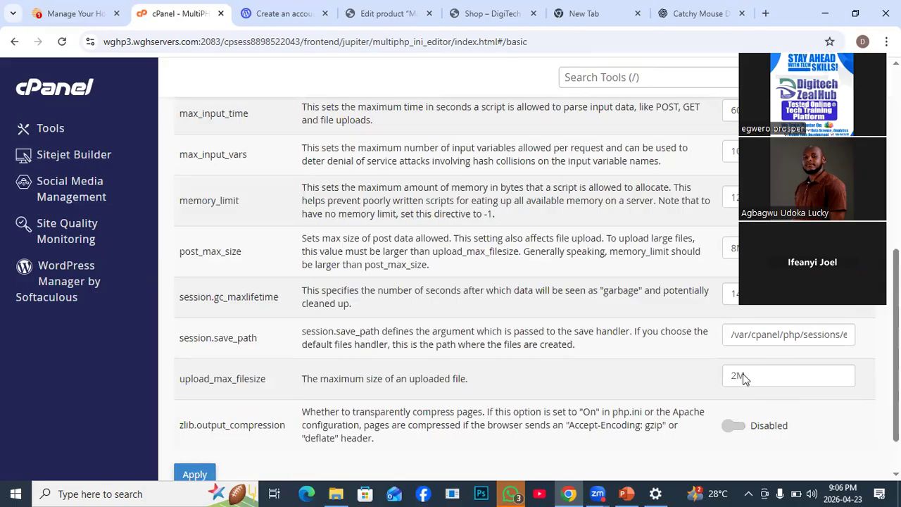
pyautogui.moveTo(735, 376); pyautogui.dragTo(725, 378)
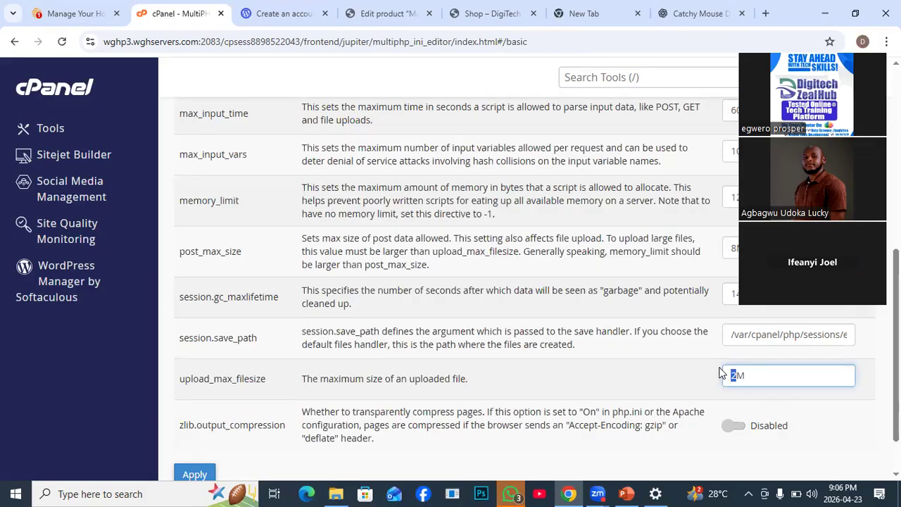
pyautogui.write('128')
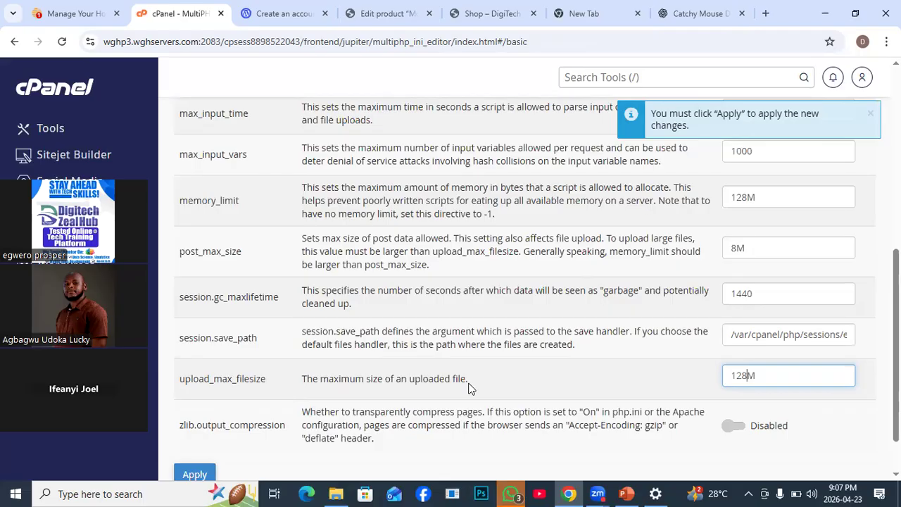
# - Set post_max_size to 255M for digitechz.com.ng and apply the PHP settings
pyautogui.click(734, 249)
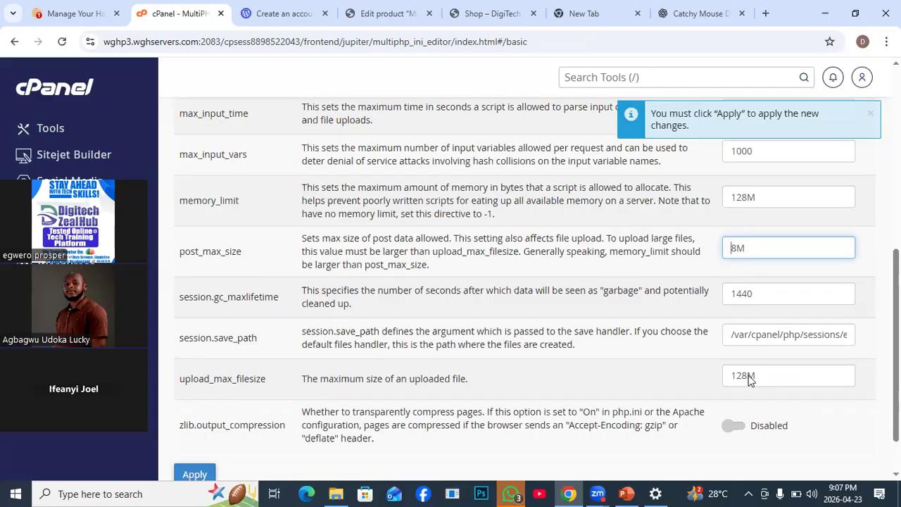
pyautogui.moveTo(736, 247); pyautogui.dragTo(730, 248)
pyautogui.write('25')
pyautogui.write('5')
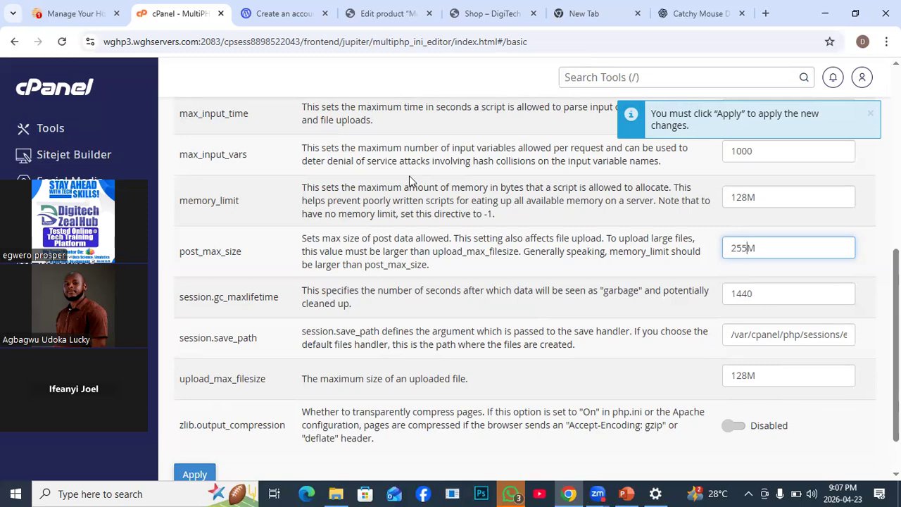
pyautogui.scroll(-2, 636, 368)
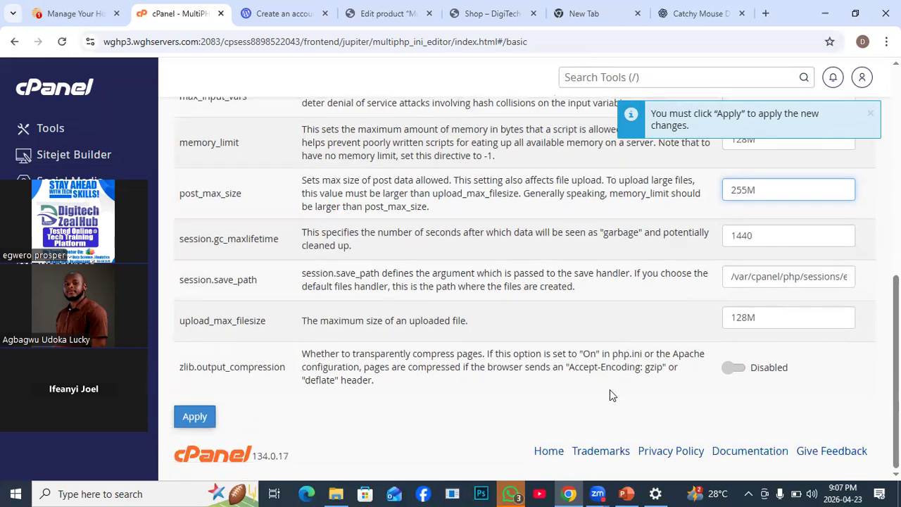
pyautogui.click(196, 418)
# - Load the PHP INI settings for the Home Directory location and set its upload_max_filesize to 128M
pyautogui.scroll(3, 292, 275)
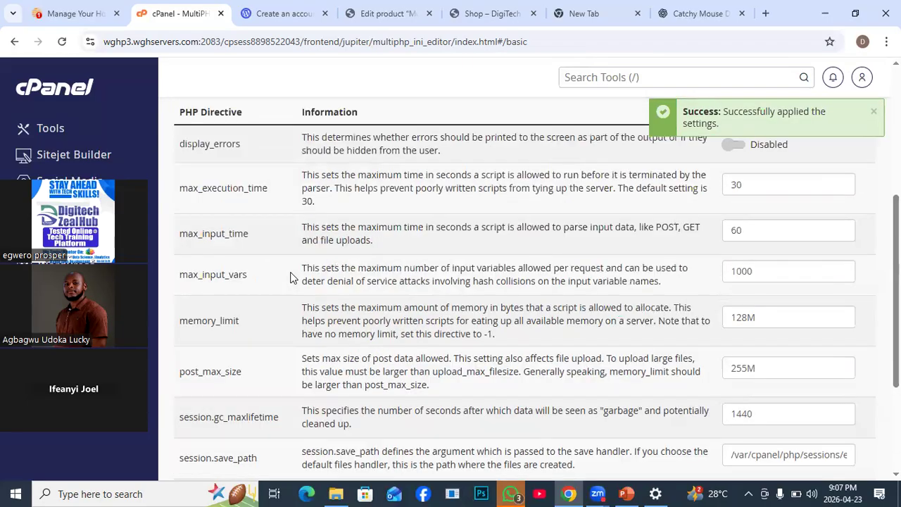
pyautogui.scroll(2, 290, 277)
pyautogui.click(476, 194)
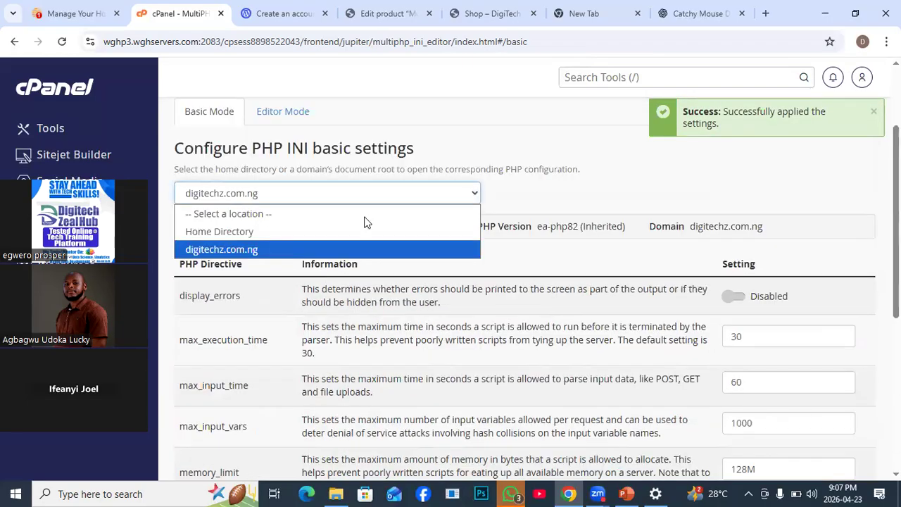
pyautogui.click(231, 234)
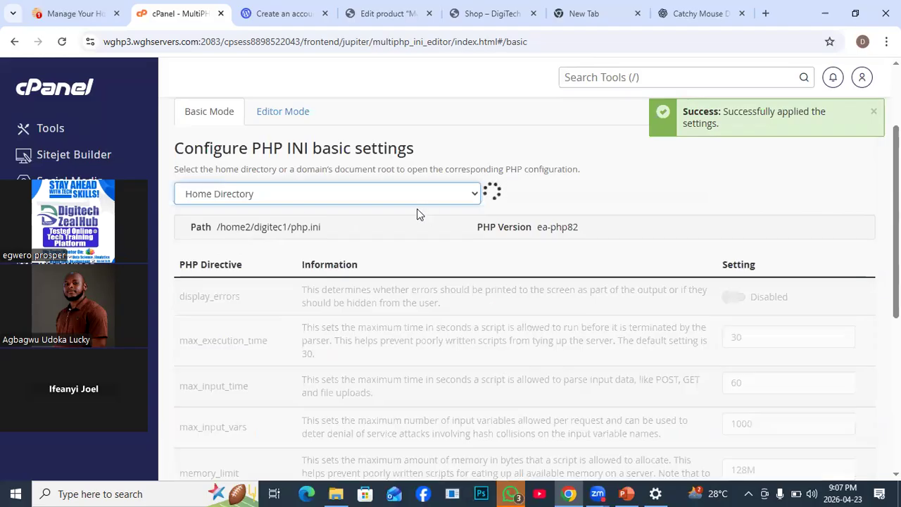
pyautogui.scroll(-5, 758, 362)
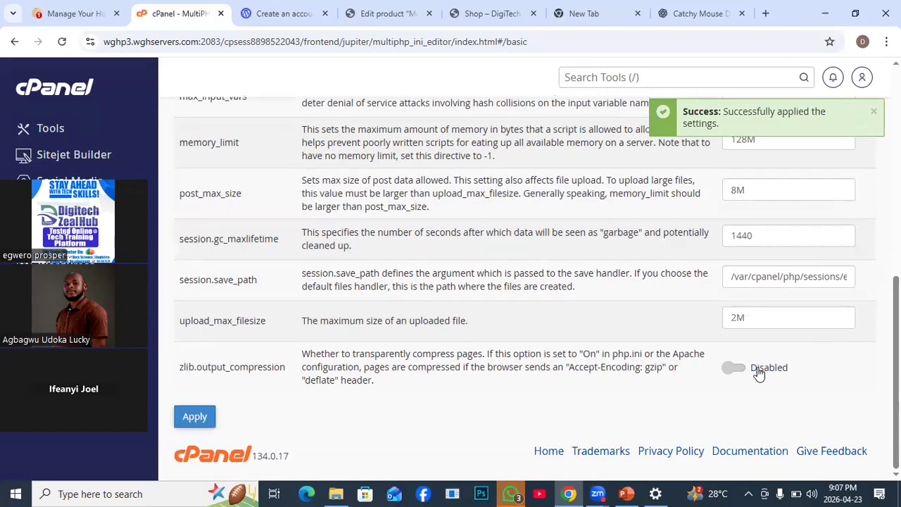
pyautogui.click(729, 318)
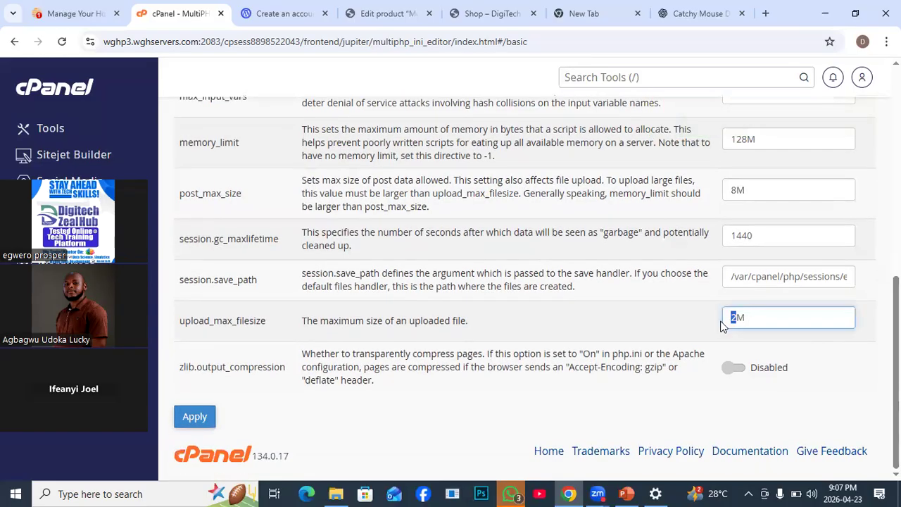
pyautogui.write('128')
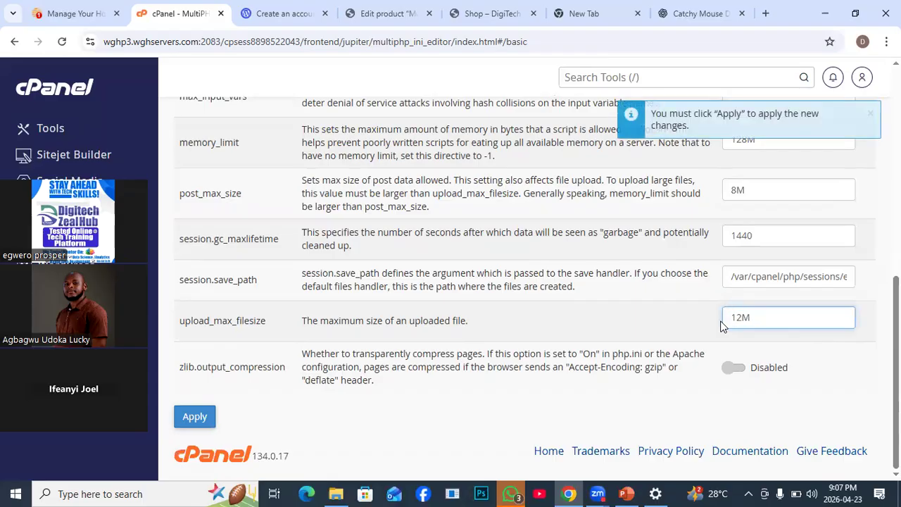
# - Set post_max_size to 255M for the Home Directory and apply the PHP settings
pyautogui.scroll(1, 786, 266)
pyautogui.moveTo(737, 256); pyautogui.dragTo(718, 264)
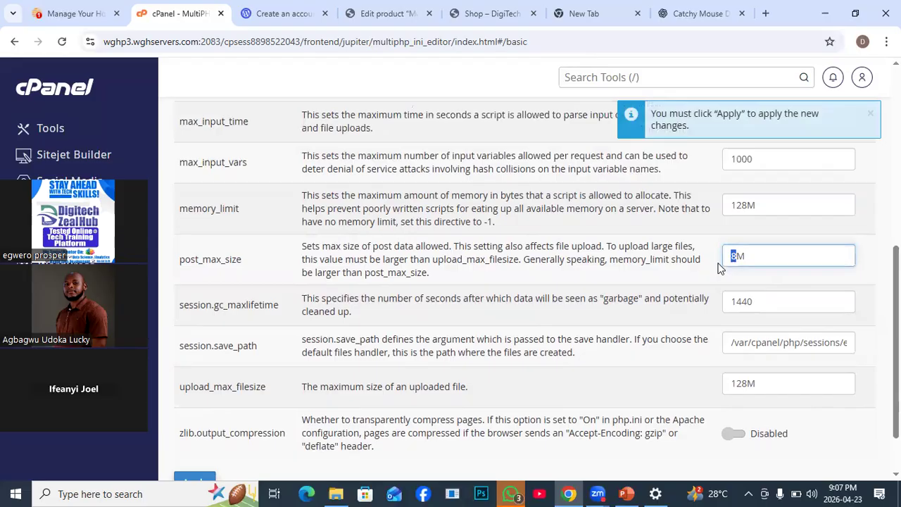
pyautogui.write('255')
pyautogui.click(202, 478)
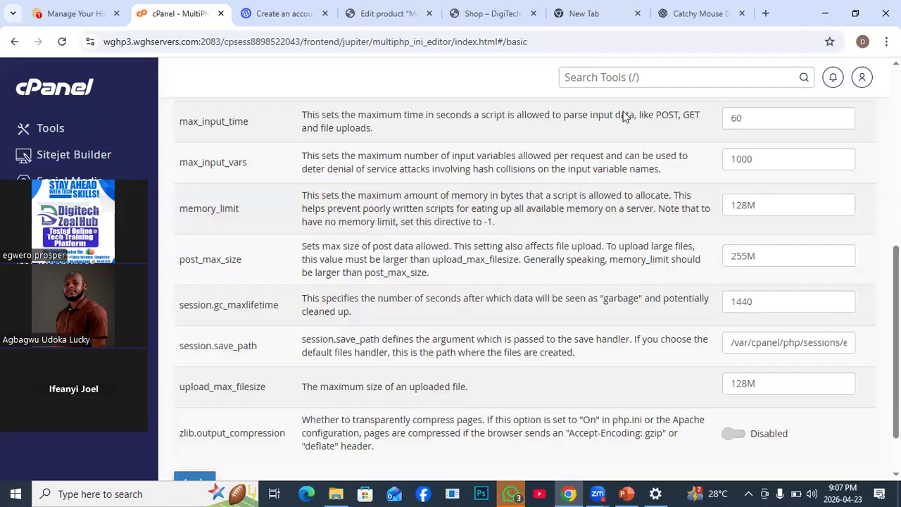
# - Reload the Mouse product's edit page, dismiss the product name guide and reopen the Product image chooser
pyautogui.click(379, 16)
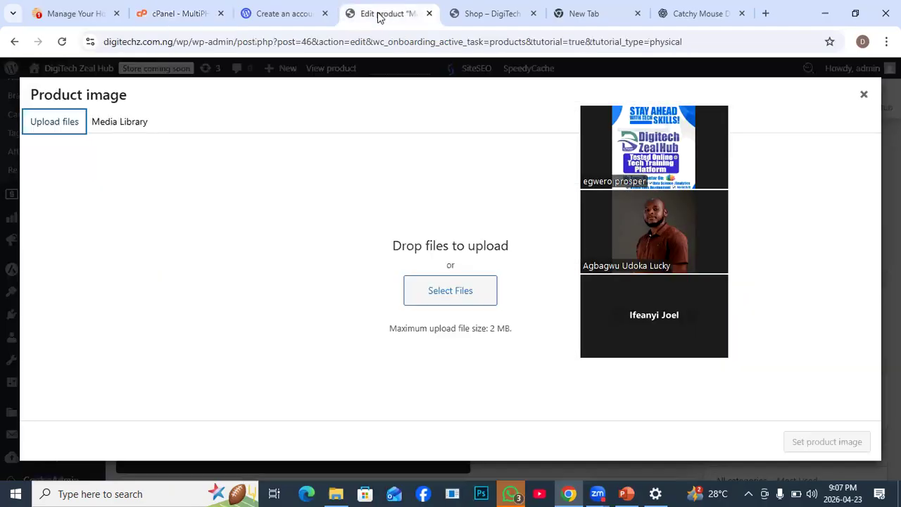
pyautogui.click(61, 43)
pyautogui.moveTo(678, 100); pyautogui.dragTo(794, 100)
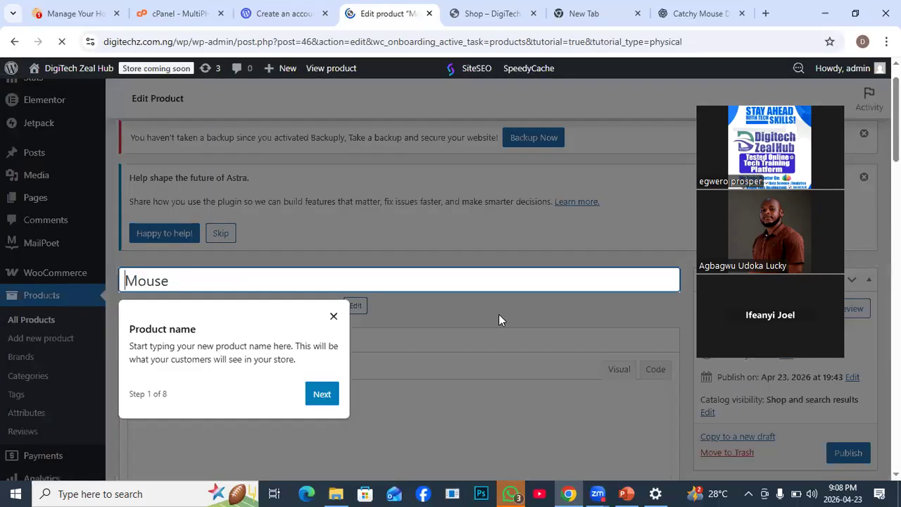
pyautogui.click(333, 316)
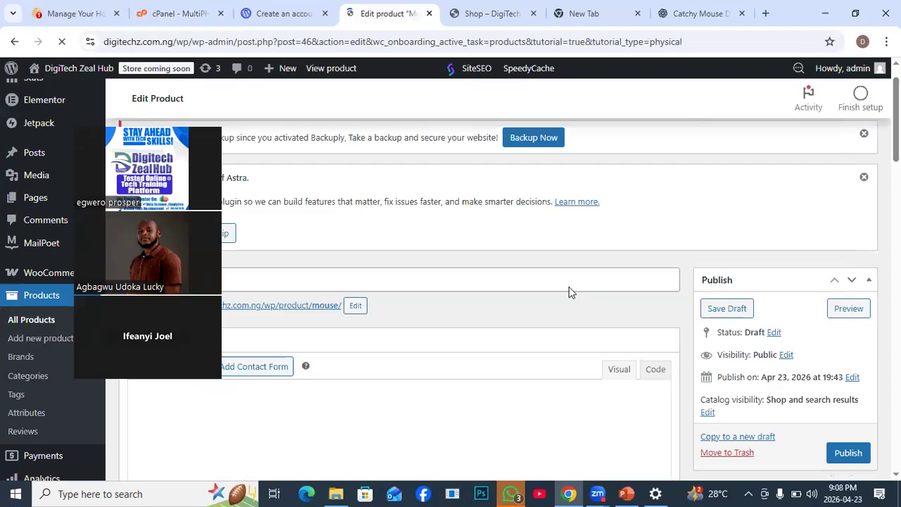
pyautogui.scroll(-5, 569, 287)
pyautogui.click(732, 281)
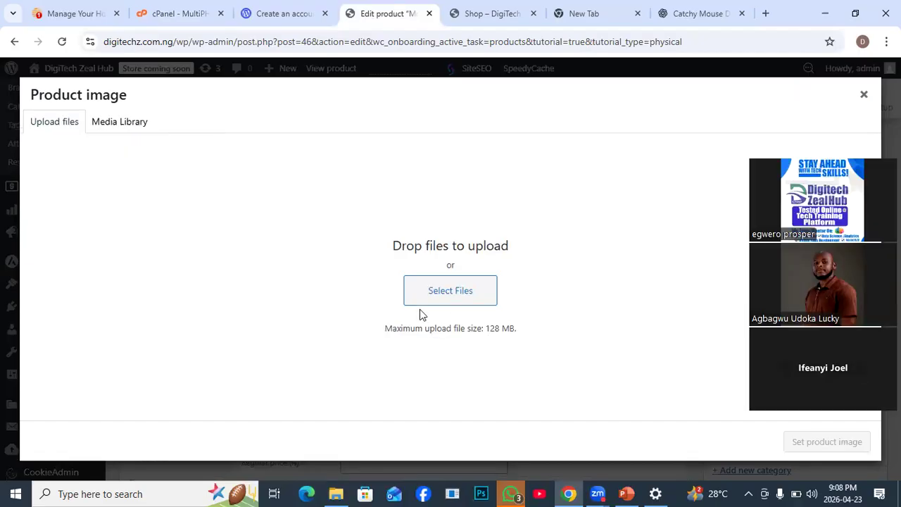
# - Upload "ChatGPT Image Apr 21, 2026, 08_24_58 AM" from Downloads and set it as the product image
pyautogui.click(439, 288)
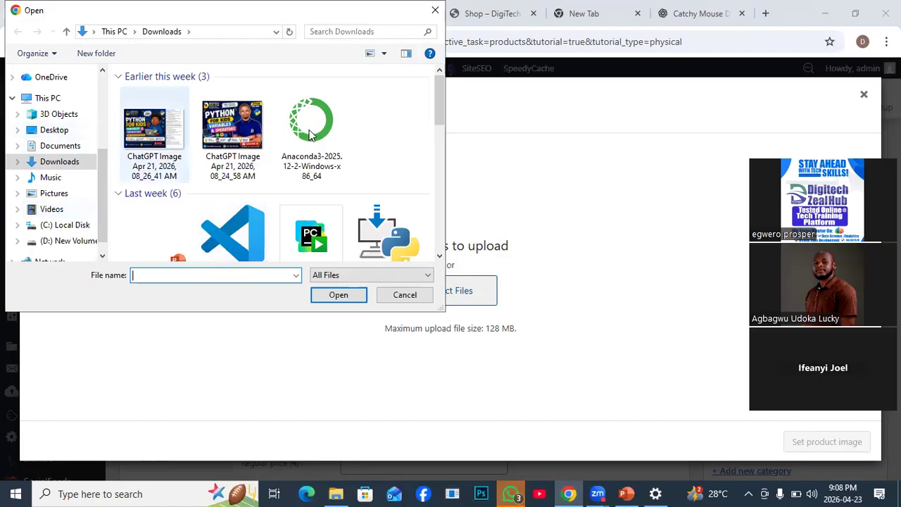
pyautogui.click(226, 126)
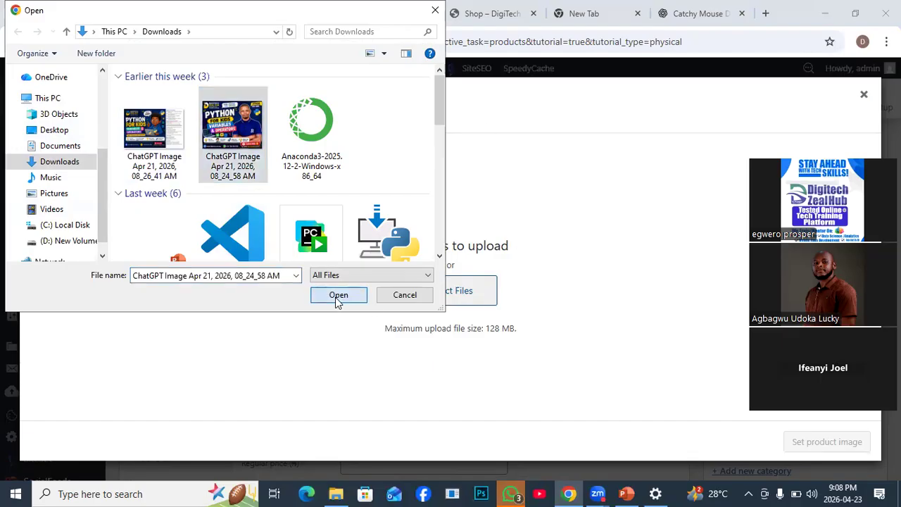
pyautogui.click(338, 295)
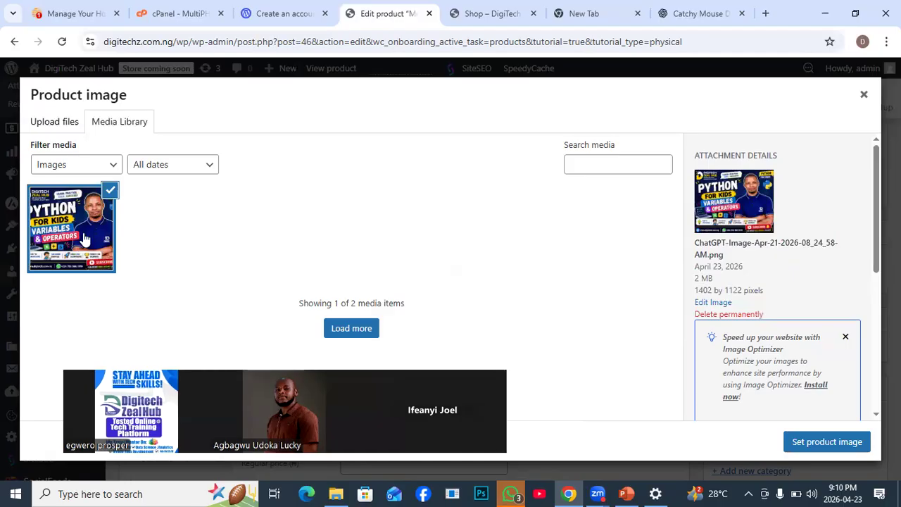
pyautogui.scroll(-2, 798, 394)
pyautogui.scroll(-2, 798, 394)
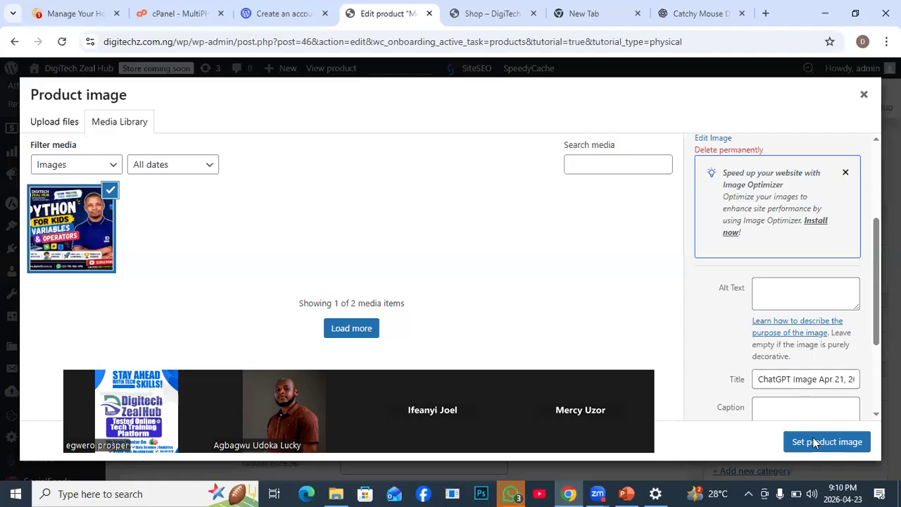
pyautogui.click(812, 443)
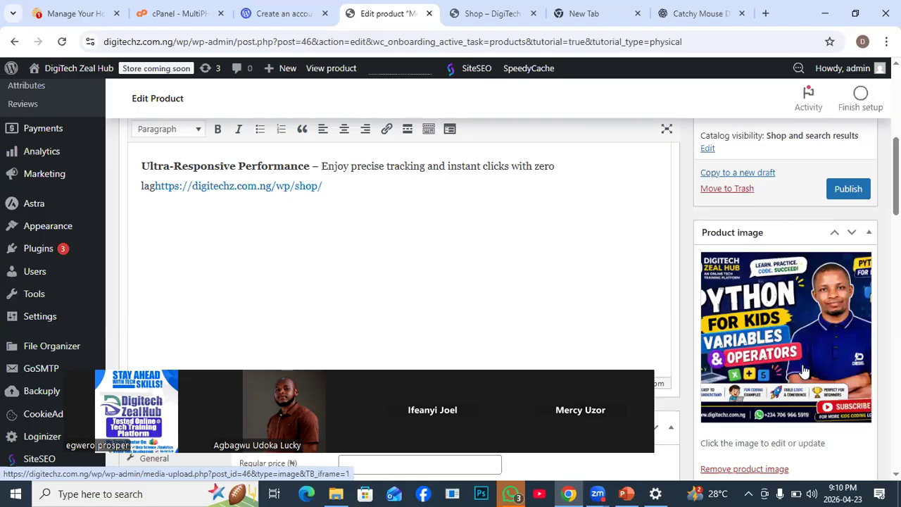
# - Review the product's data, gallery, categories, tags, brands and short description sections
pyautogui.scroll(-2, 803, 366)
pyautogui.scroll(-2, 801, 364)
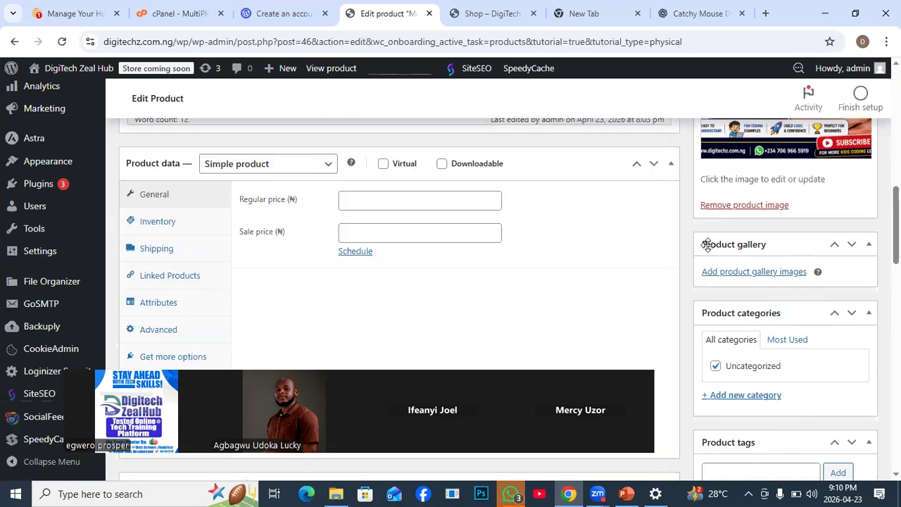
pyautogui.scroll(-1, 746, 254)
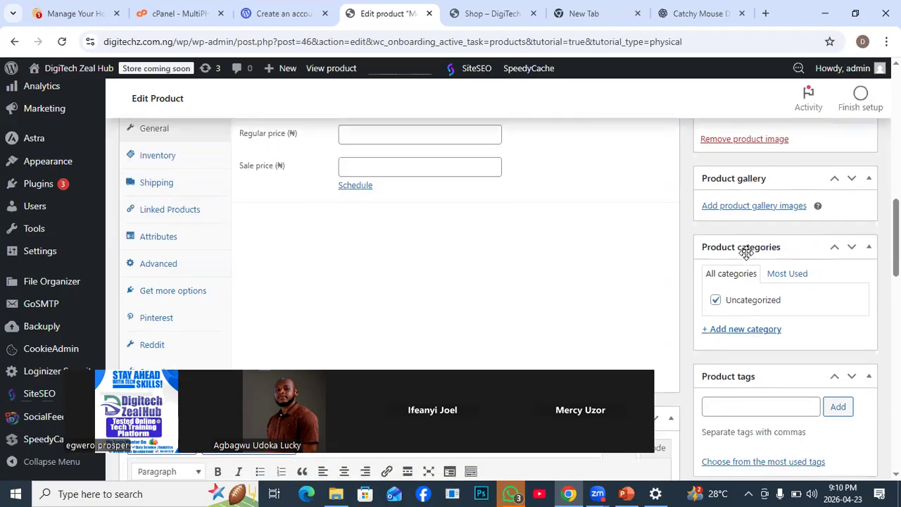
pyautogui.scroll(2, 746, 254)
pyautogui.scroll(-2, 746, 254)
pyautogui.scroll(-4, 747, 254)
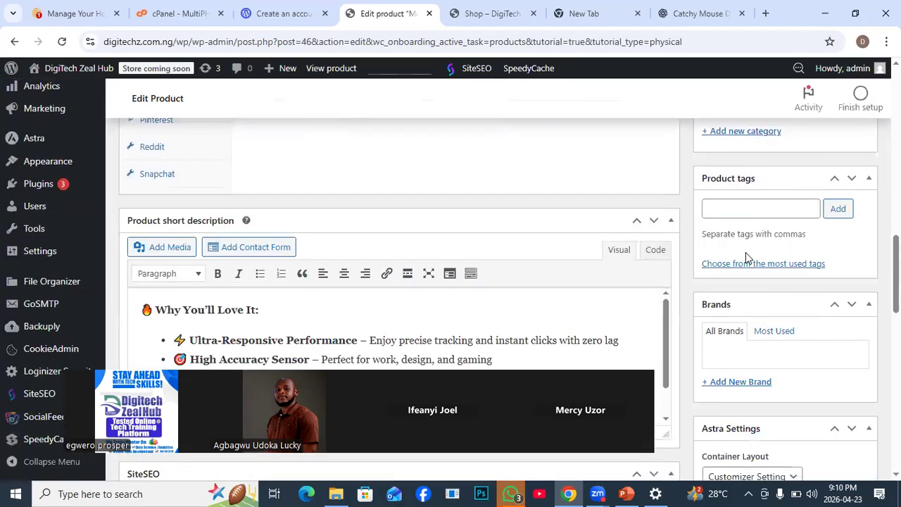
pyautogui.scroll(3, 747, 255)
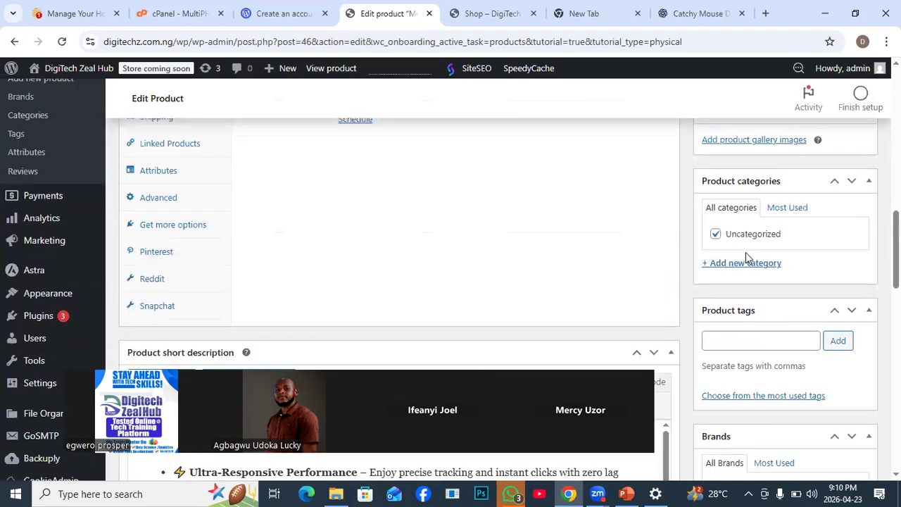
pyautogui.scroll(1, 746, 253)
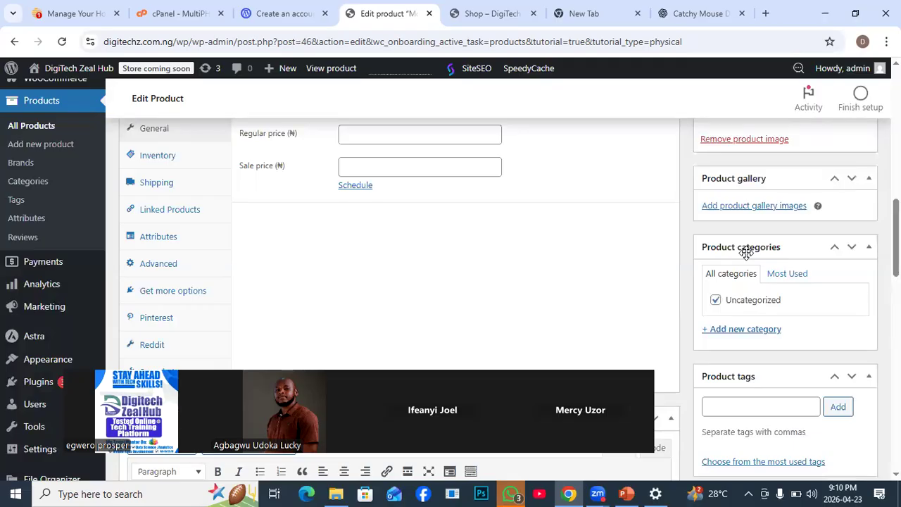
# - Upload "ChatGPT Image Apr 21, 2026, 08_26_41 AM" from Downloads for the Mouse product's gallery
pyautogui.click(771, 210)
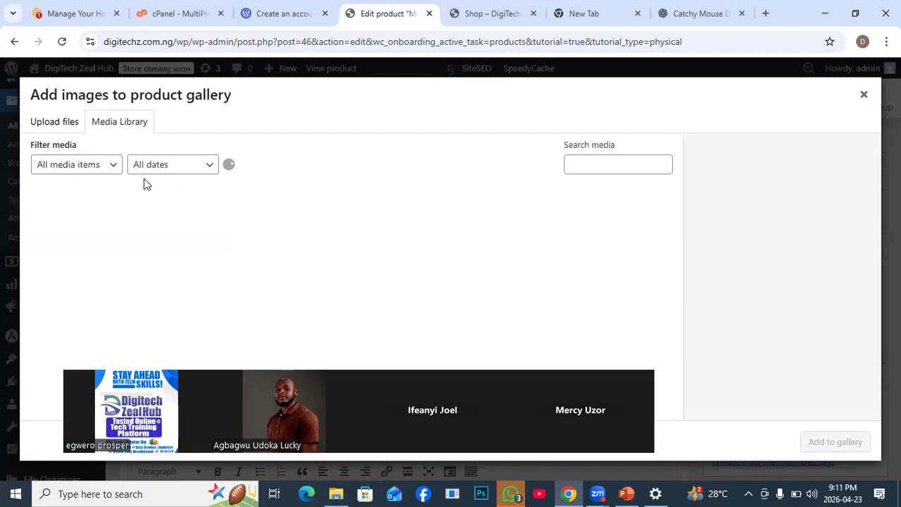
pyautogui.click(43, 128)
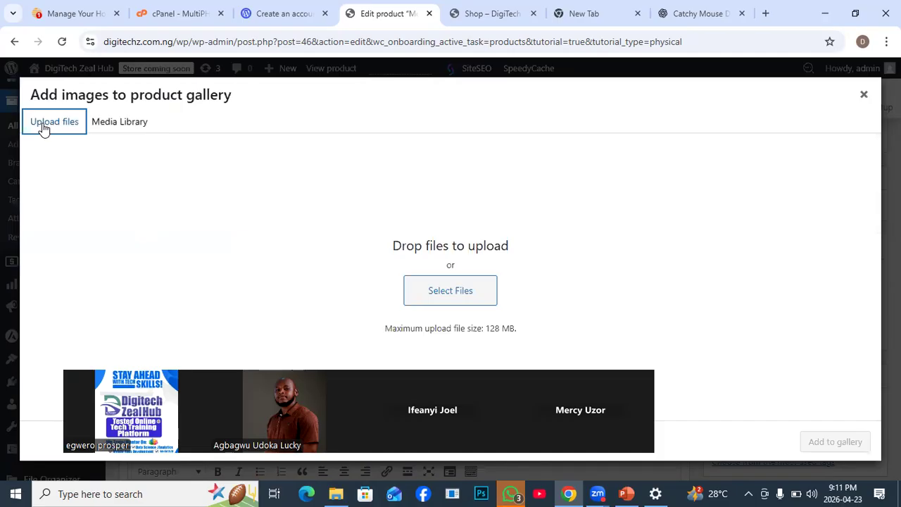
pyautogui.click(435, 293)
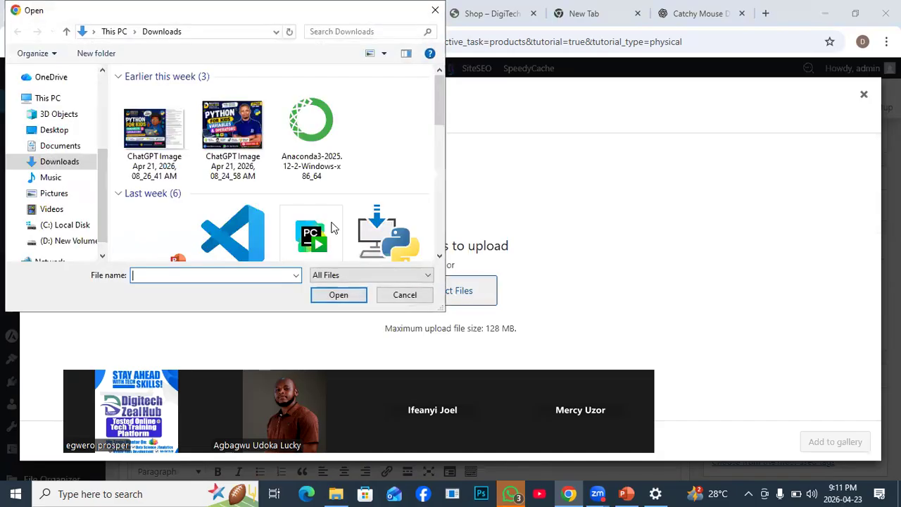
pyautogui.click(153, 132)
pyautogui.click(337, 297)
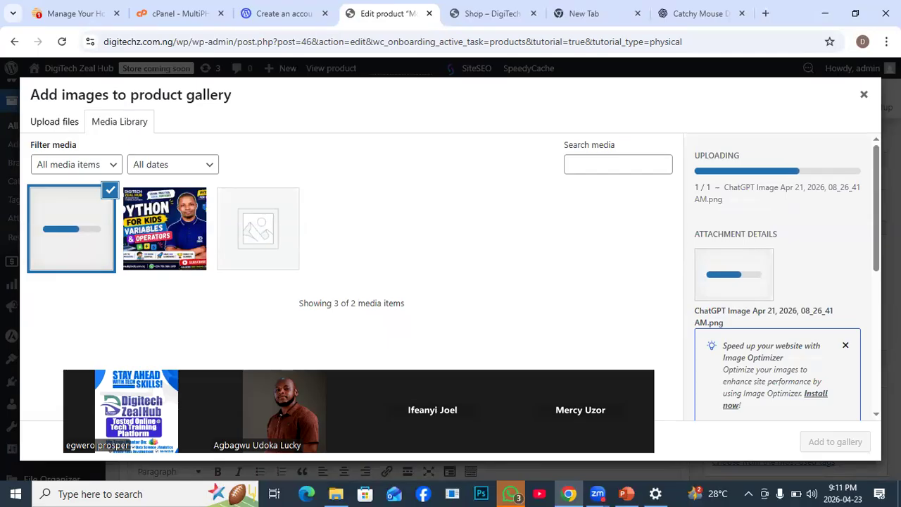
# - Look through the uploaded image's attachment details and add the image to the product gallery
pyautogui.scroll(-3, 871, 261)
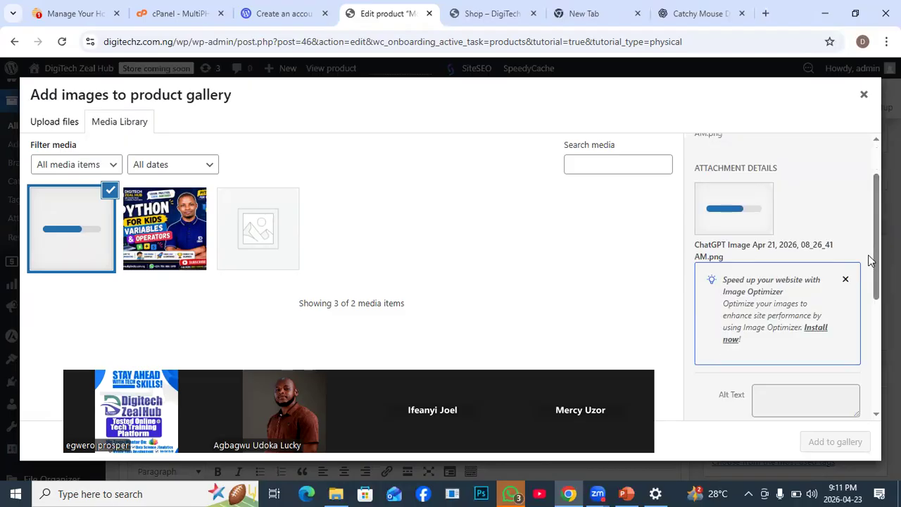
pyautogui.scroll(-2, 871, 261)
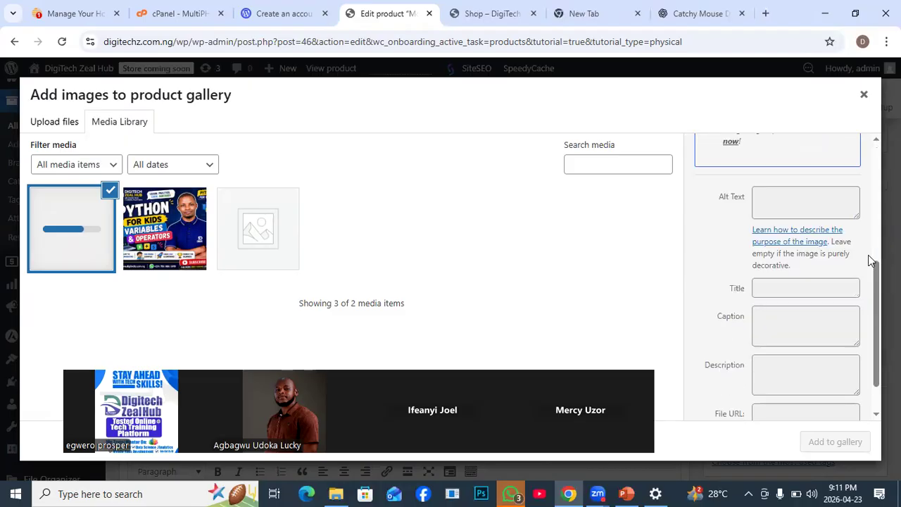
pyautogui.scroll(1, 871, 260)
pyautogui.scroll(-1, 870, 260)
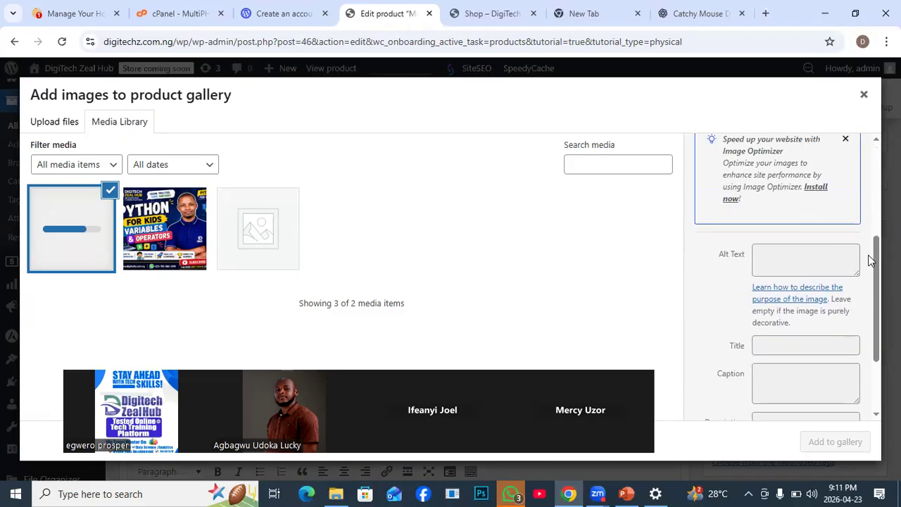
pyautogui.scroll(1, 871, 260)
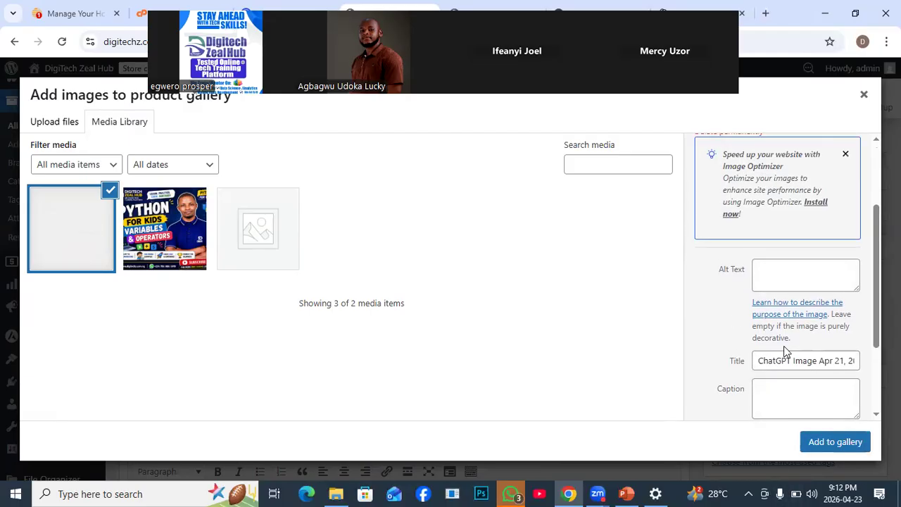
pyautogui.scroll(-1, 783, 345)
pyautogui.scroll(3, 783, 346)
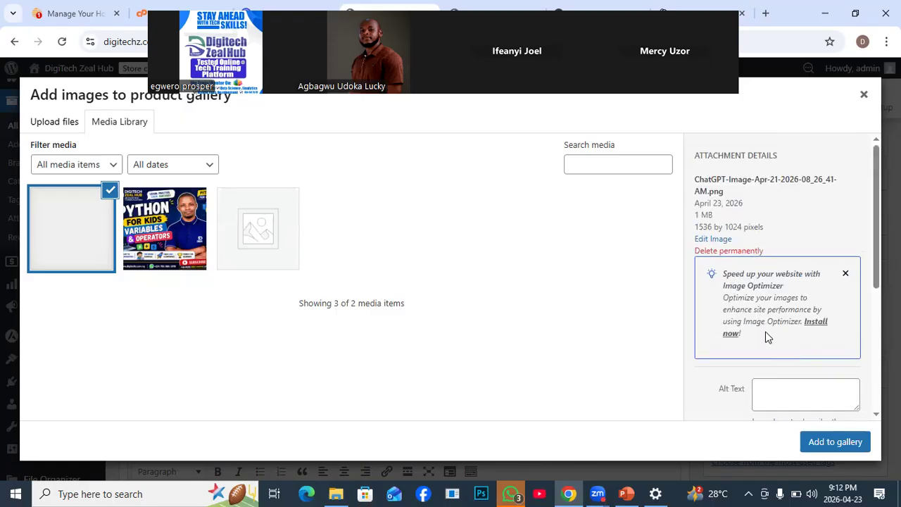
pyautogui.click(833, 442)
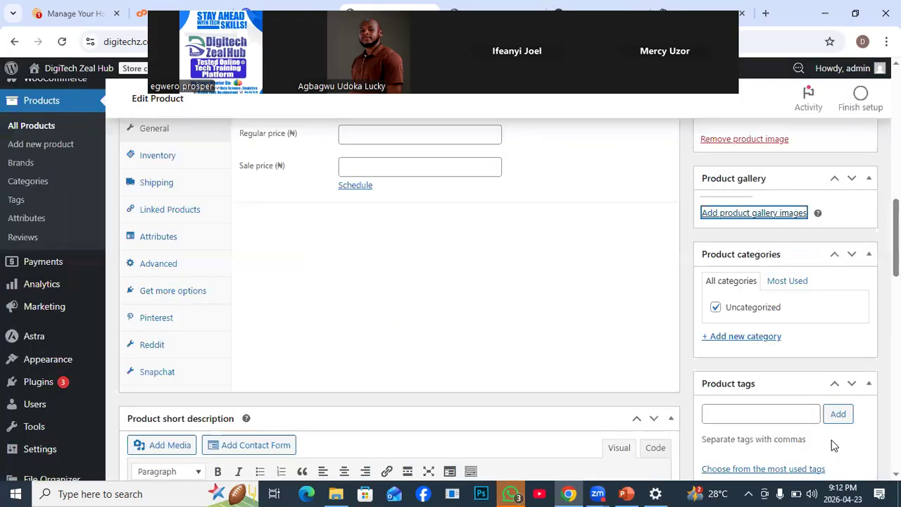
pyautogui.scroll(1, 807, 381)
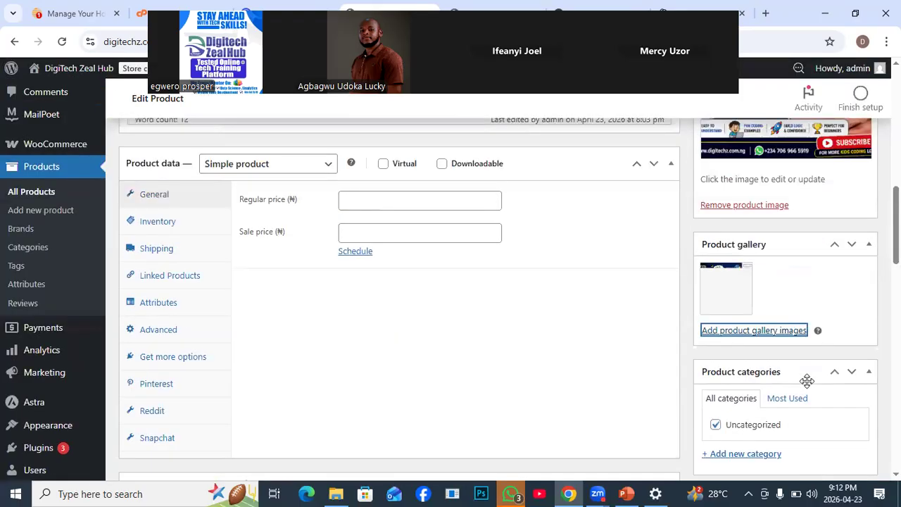
pyautogui.moveTo(740, 298)
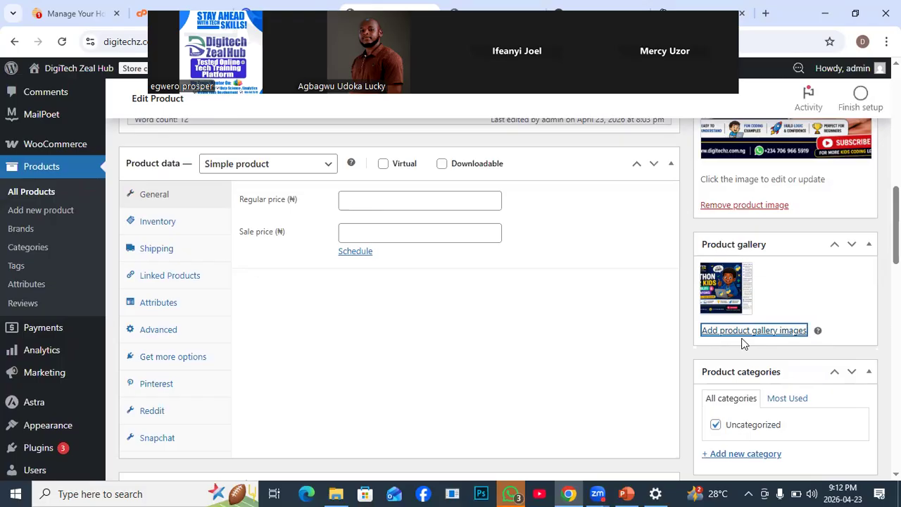
# - Create a product category named "computerset" without a parent and take the product out of Uncategorized
pyautogui.scroll(-2, 760, 368)
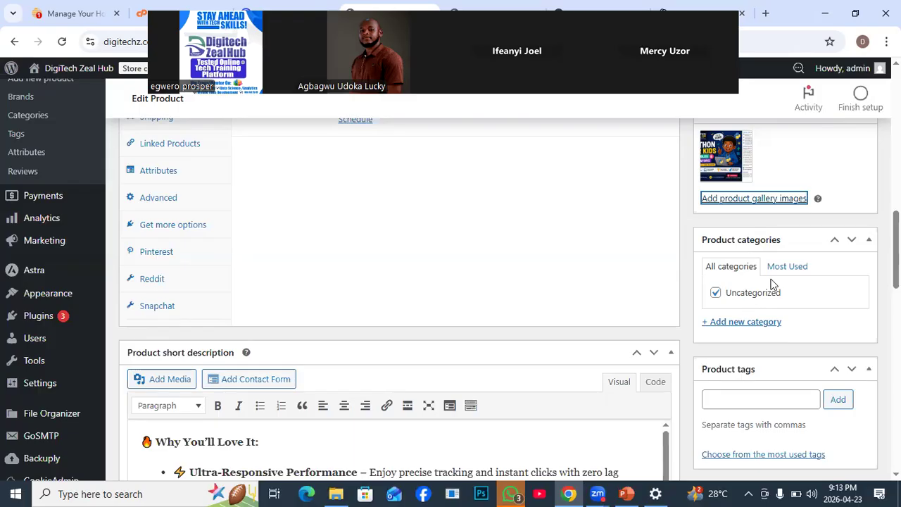
pyautogui.click(730, 326)
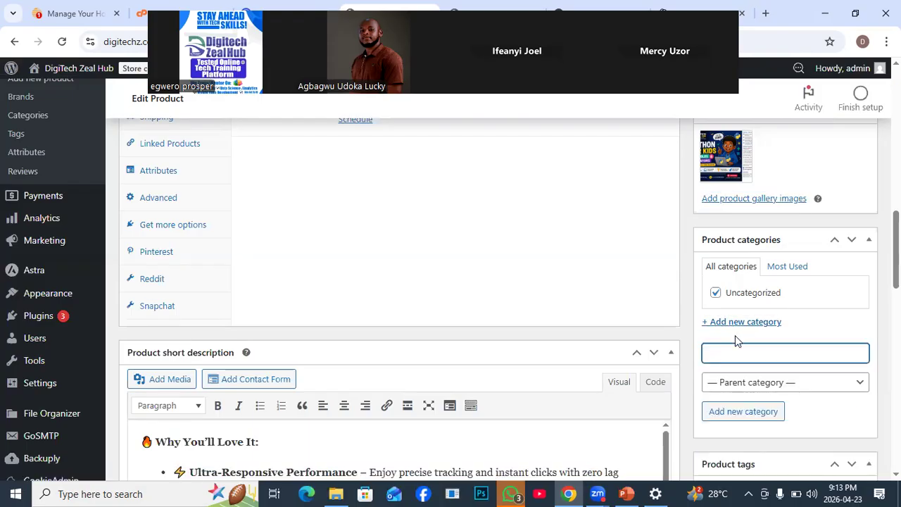
pyautogui.write('computerset')
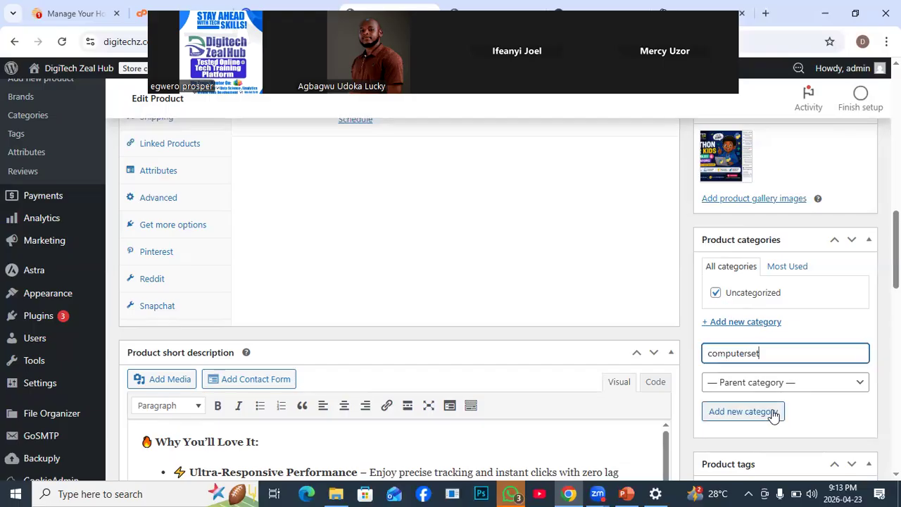
pyautogui.click(739, 414)
pyautogui.click(859, 384)
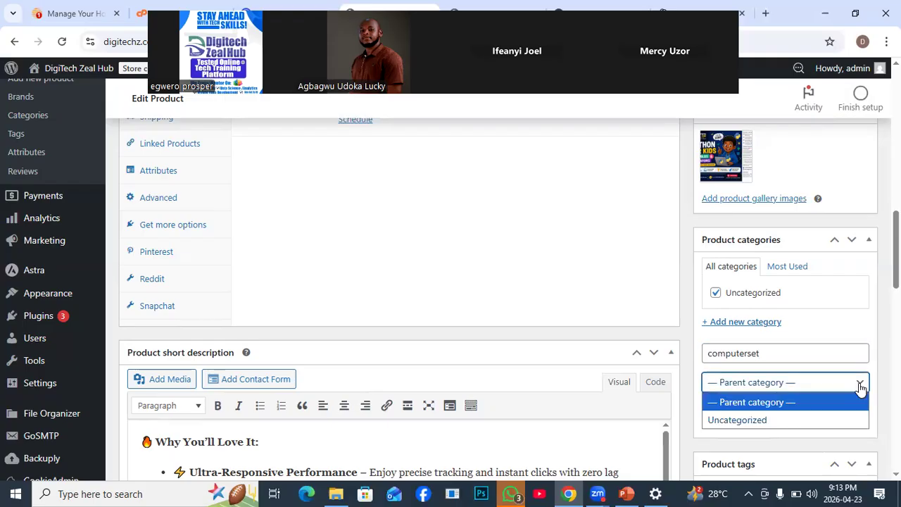
pyautogui.click(754, 402)
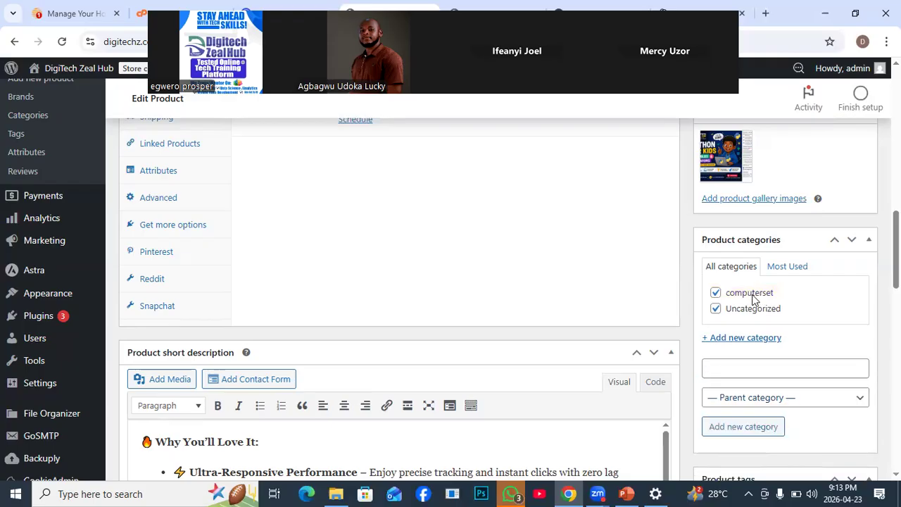
pyautogui.click(715, 310)
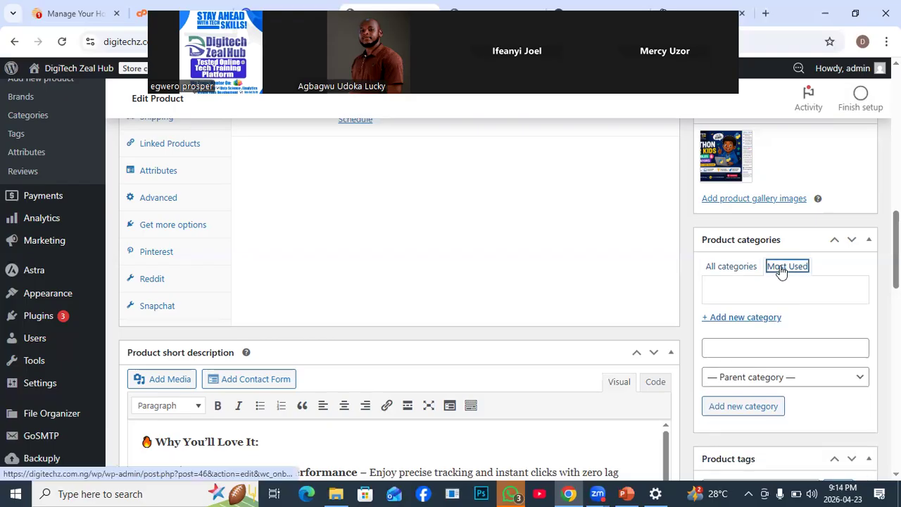
pyautogui.click(725, 269)
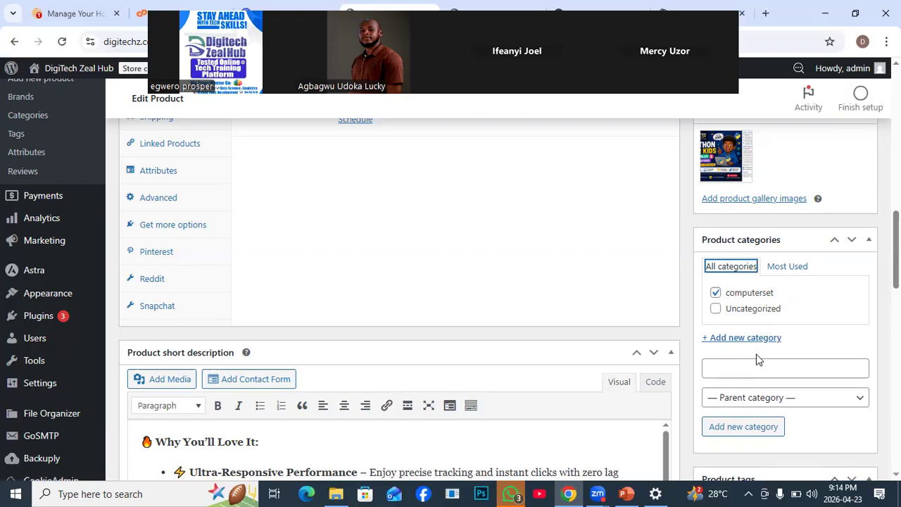
# - Add the product tags "computer" and "mouse"
pyautogui.scroll(-3, 812, 394)
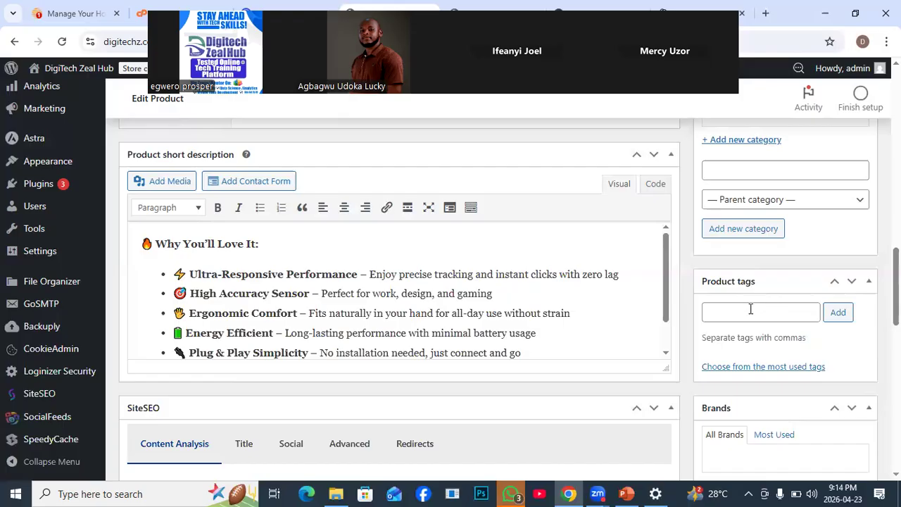
pyautogui.click(750, 309)
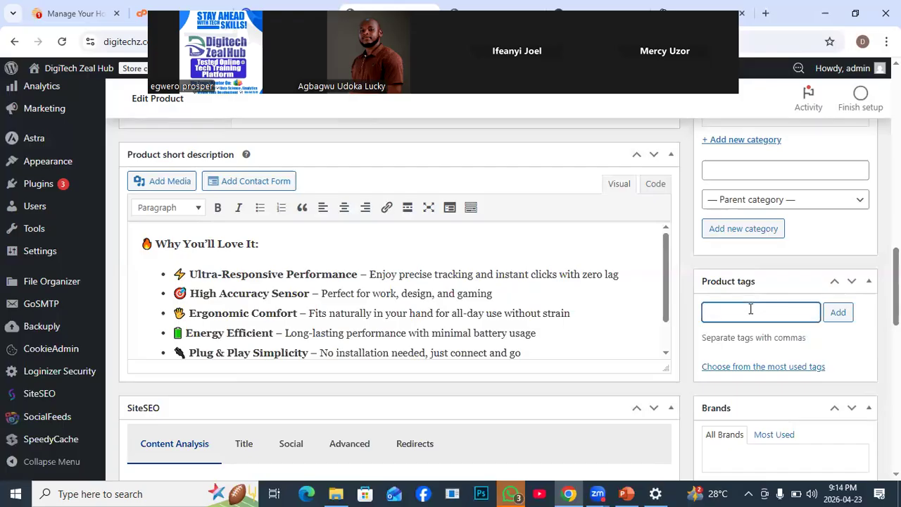
pyautogui.write('computer')
pyautogui.click(846, 313)
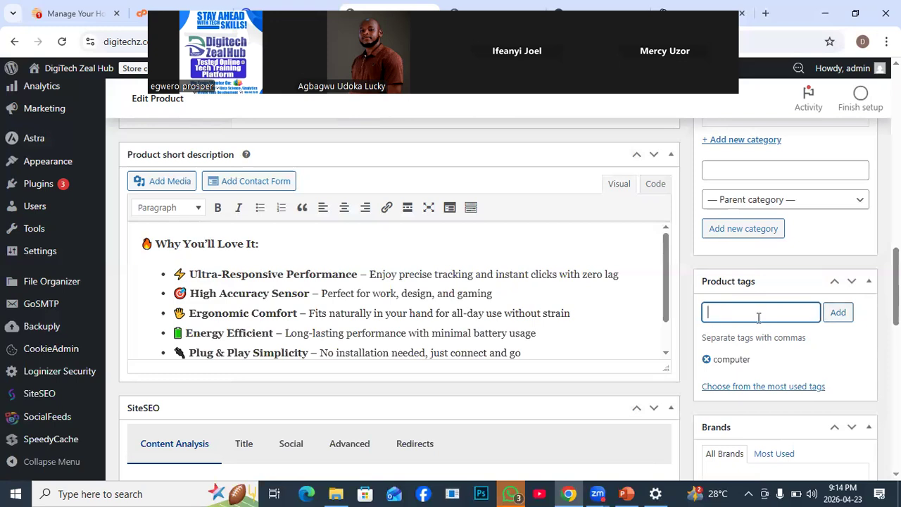
pyautogui.write('use')
pyautogui.click(842, 314)
# - Add a new brand named "com" to the product without a parent brand
pyautogui.scroll(1, 808, 372)
pyautogui.scroll(-1, 807, 373)
pyautogui.scroll(1, 779, 352)
pyautogui.scroll(-2, 809, 366)
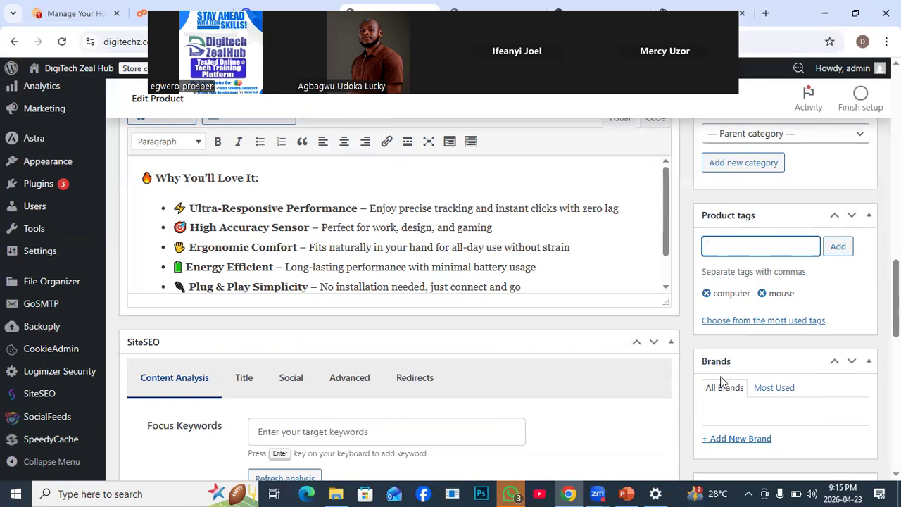
pyautogui.click(732, 439)
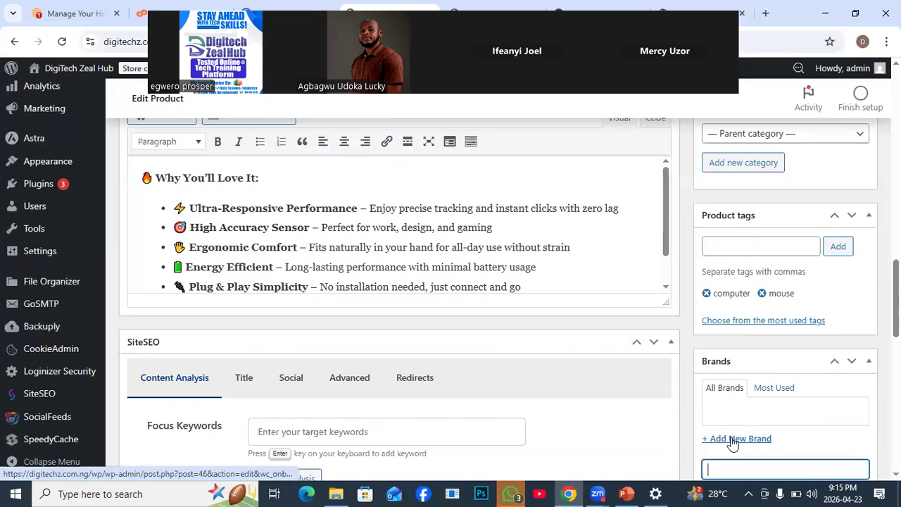
pyautogui.scroll(-3, 741, 454)
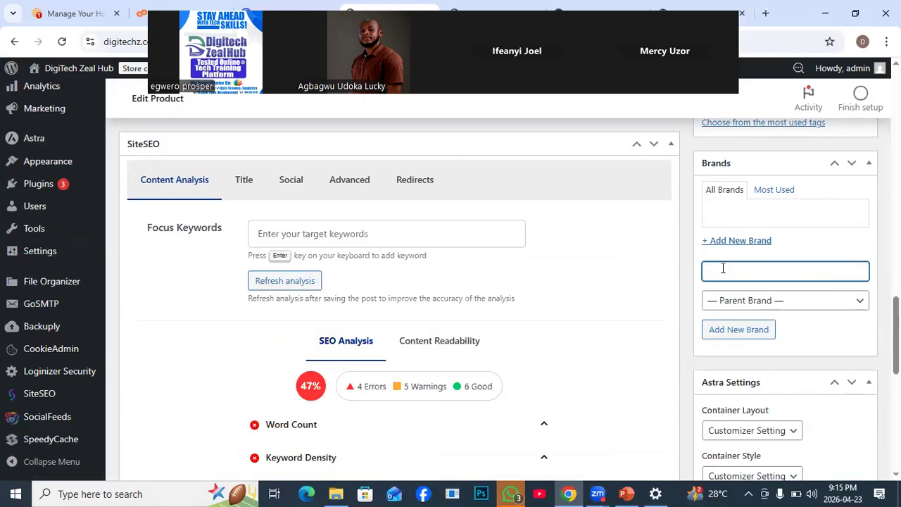
pyautogui.write('com')
pyautogui.click(756, 329)
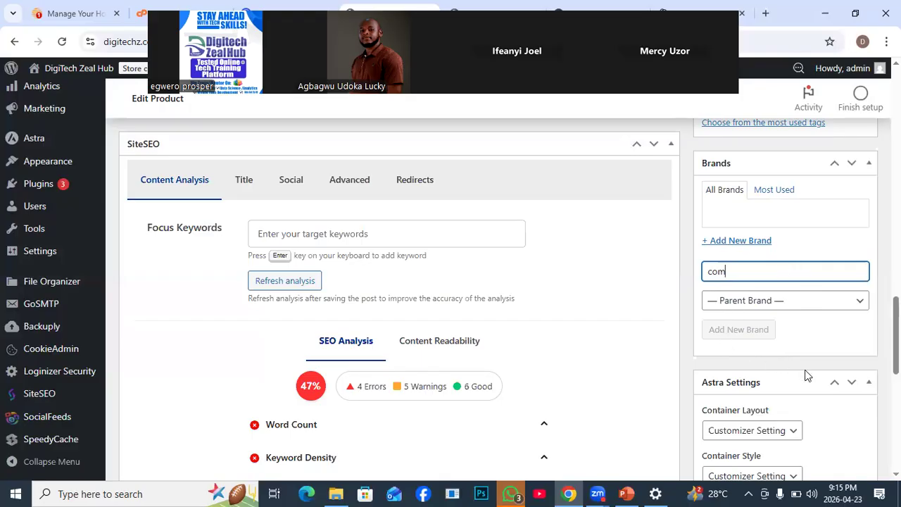
# - Publish the Mouse product and check its reloaded edit page
pyautogui.scroll(2, 806, 375)
pyautogui.scroll(-1, 806, 375)
pyautogui.scroll(8, 807, 375)
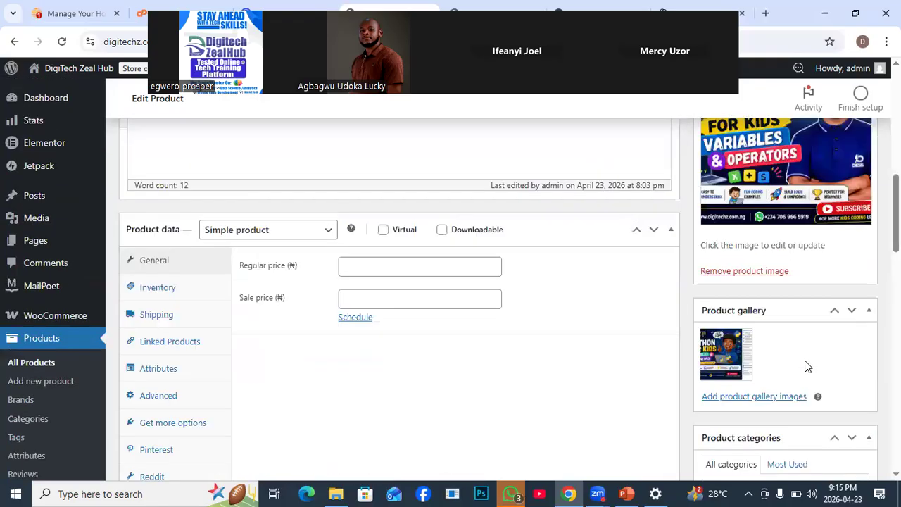
pyautogui.scroll(5, 806, 364)
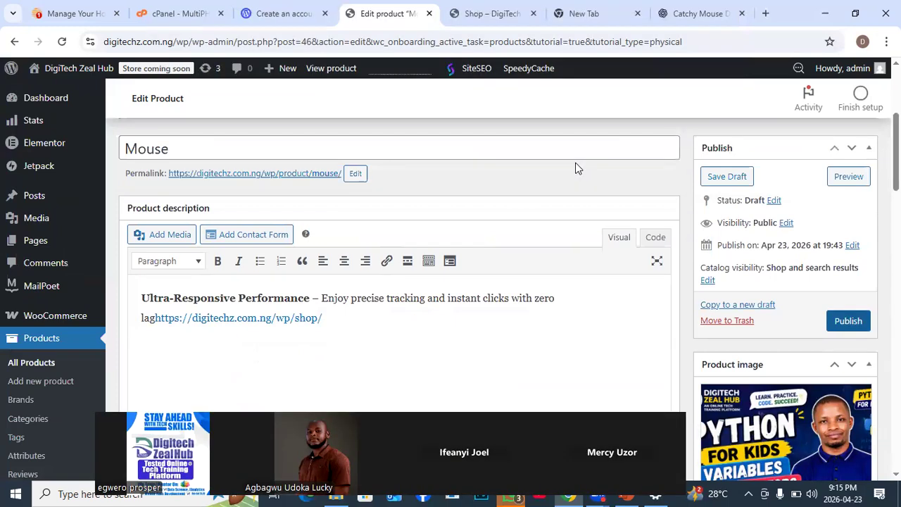
pyautogui.click(849, 322)
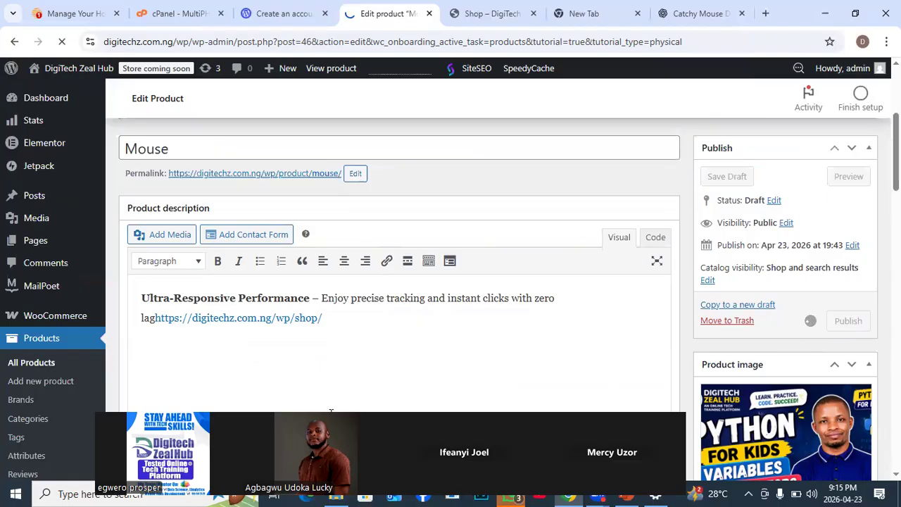
pyautogui.moveTo(312, 458); pyautogui.dragTo(312, 426)
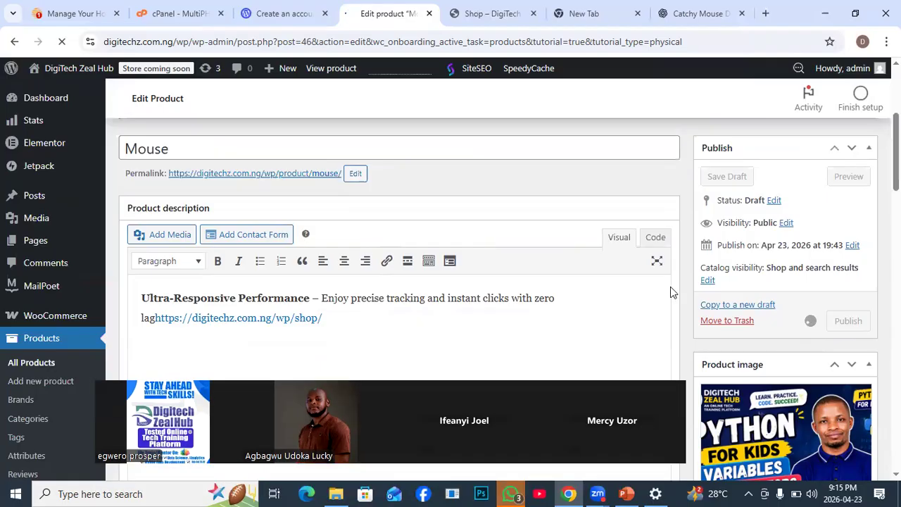
pyautogui.scroll(-2, 817, 282)
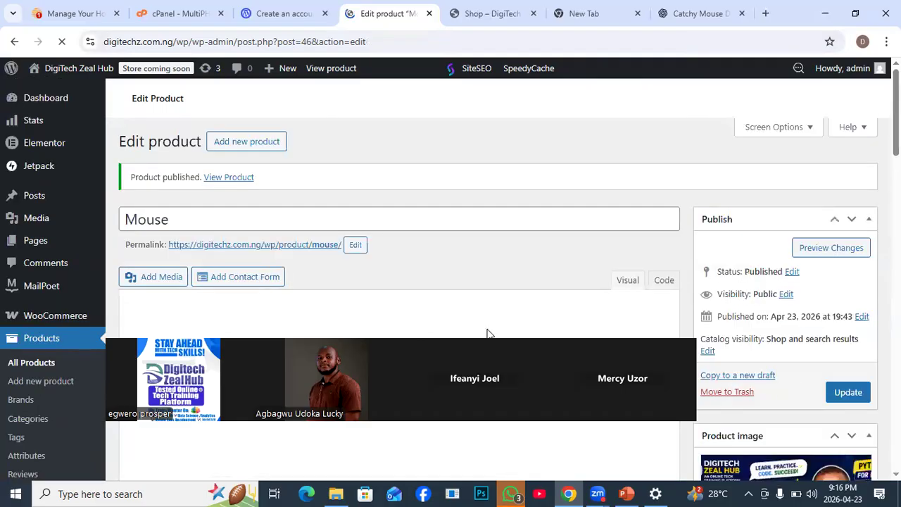
pyautogui.scroll(-3, 773, 348)
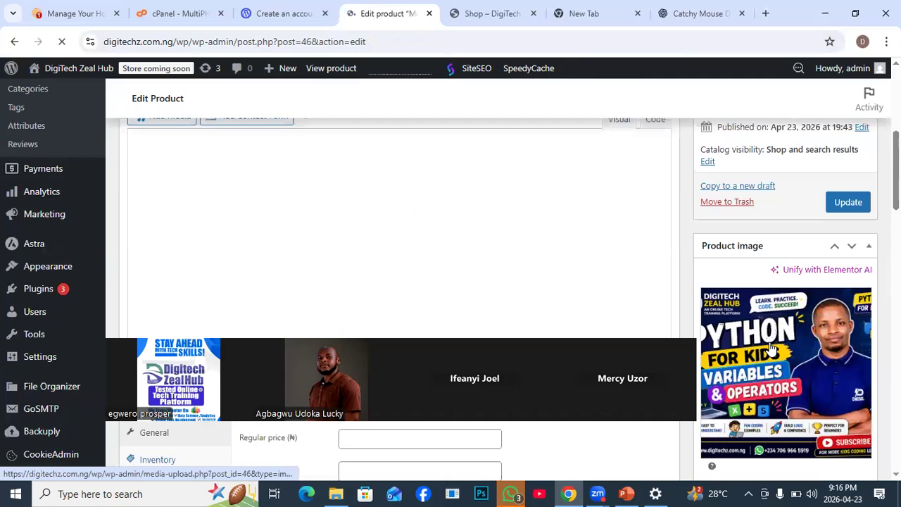
pyautogui.scroll(1, 773, 348)
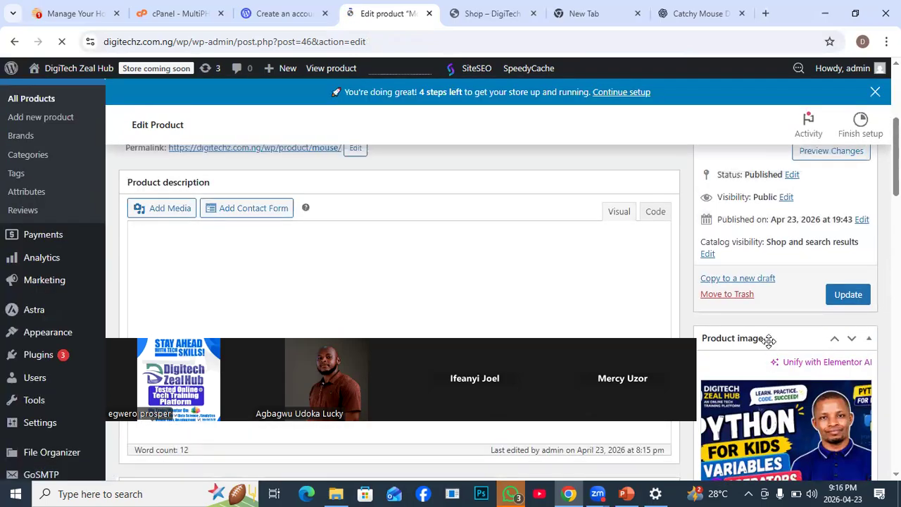
pyautogui.scroll(2, 770, 340)
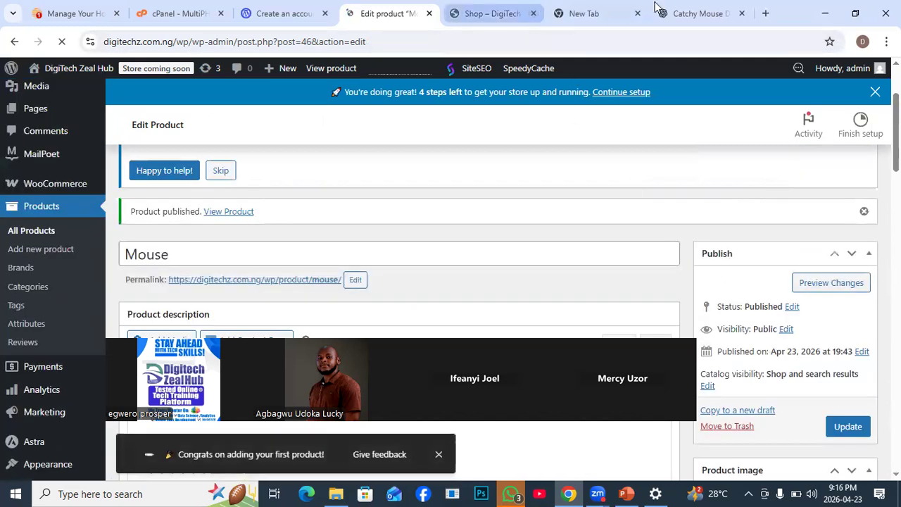
# - Reload the storefront Shop page and check how the published Mouse product is listed
pyautogui.click(489, 13)
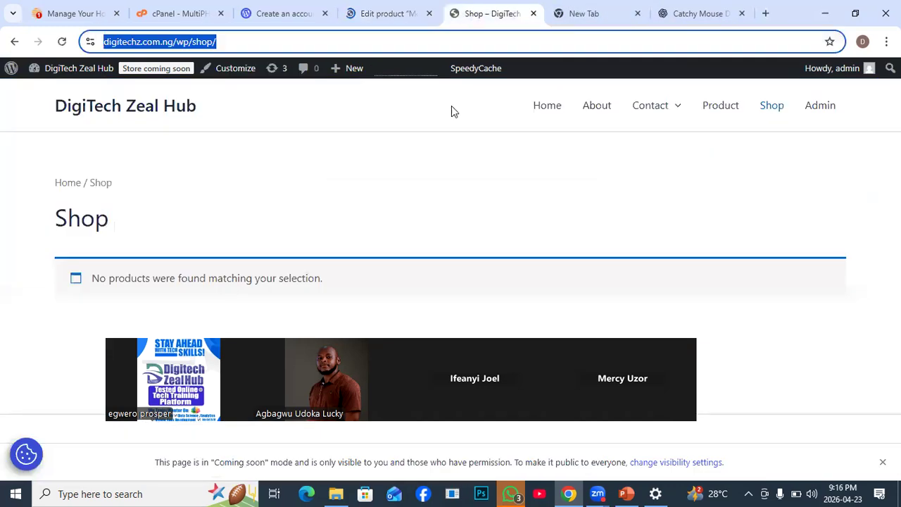
pyautogui.click(62, 42)
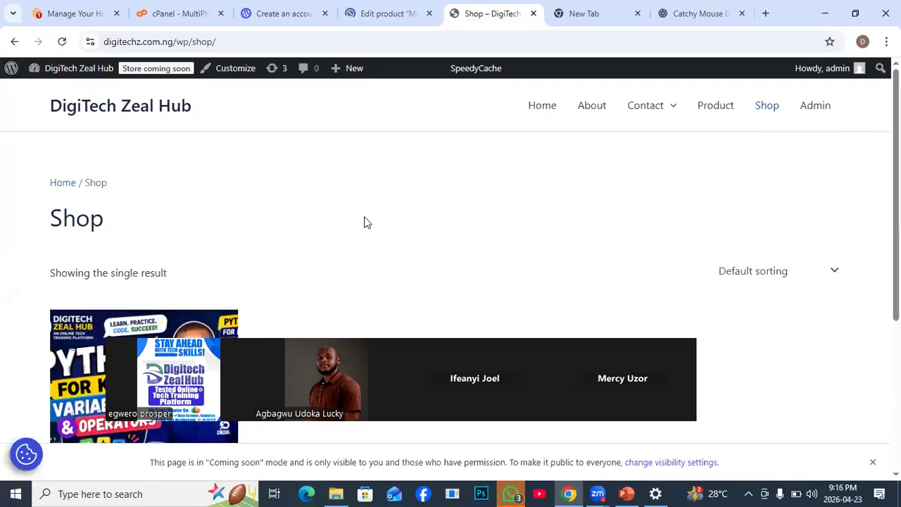
pyautogui.scroll(-1, 365, 231)
pyautogui.scroll(-3, 366, 230)
pyautogui.moveTo(387, 336); pyautogui.dragTo(841, 352)
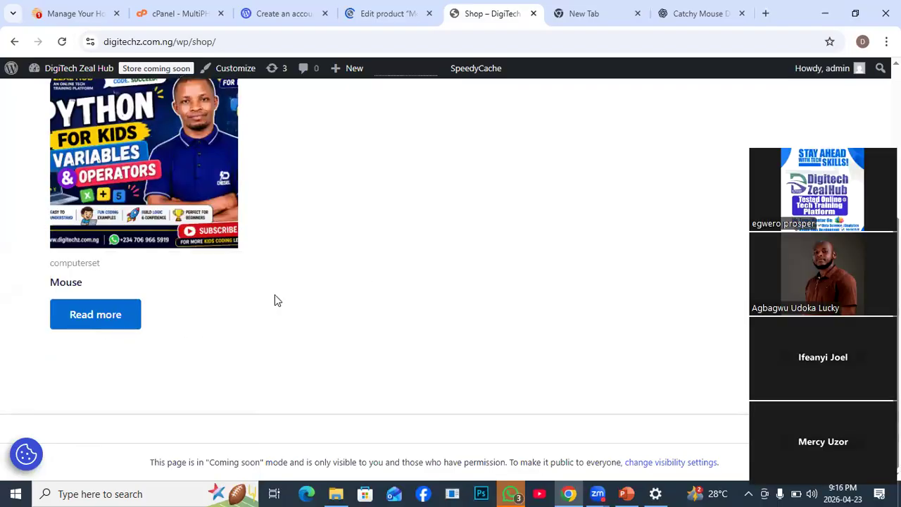
pyautogui.scroll(1, 275, 301)
pyautogui.scroll(1, 269, 301)
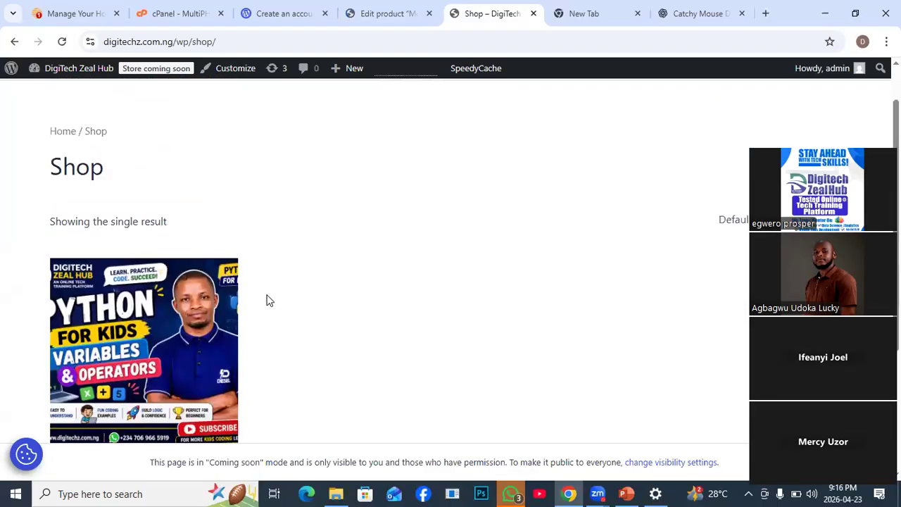
pyautogui.scroll(-2, 266, 299)
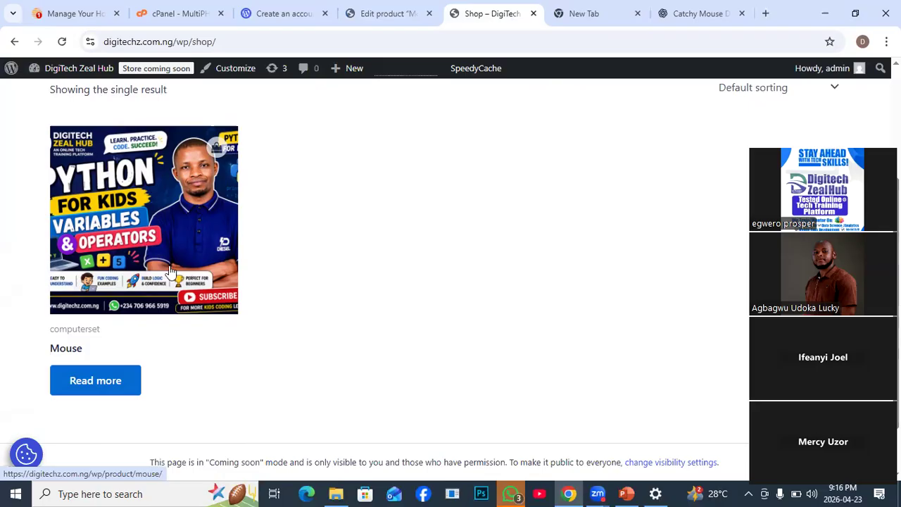
# - Open the Mouse product's page from the shop and review its images, short description, category and tags
pyautogui.click(96, 383)
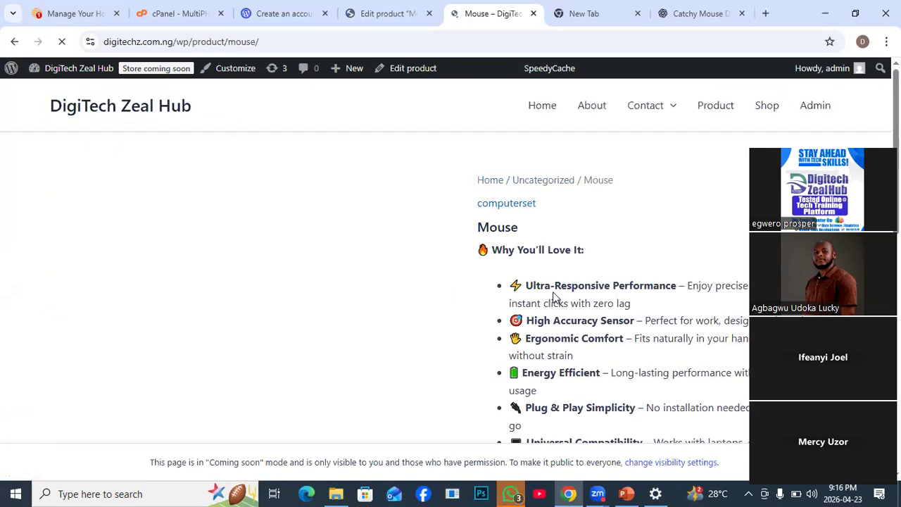
pyautogui.scroll(-1, 553, 296)
pyautogui.scroll(-1, 554, 296)
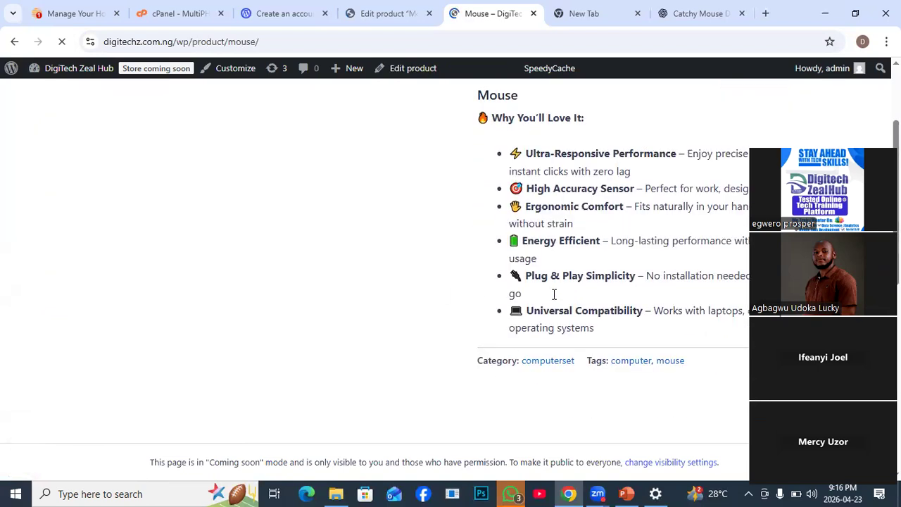
pyautogui.scroll(-1, 554, 298)
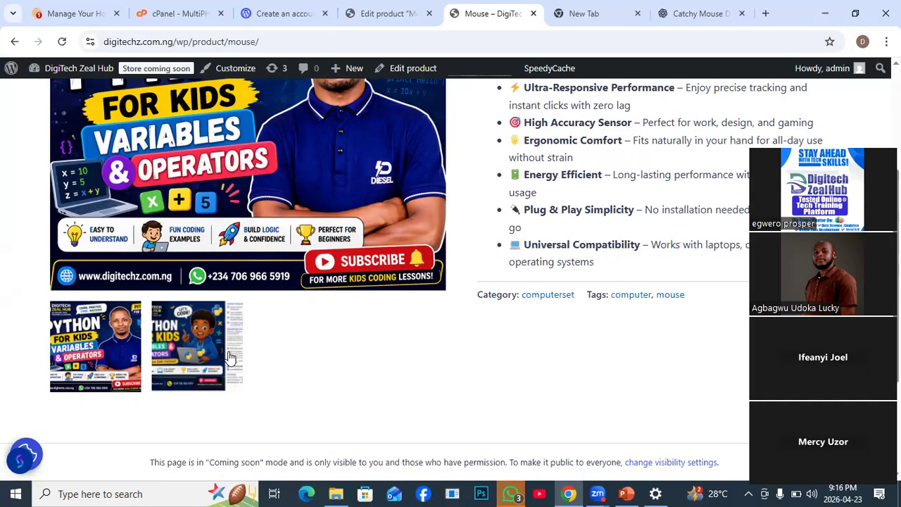
pyautogui.scroll(1, 536, 280)
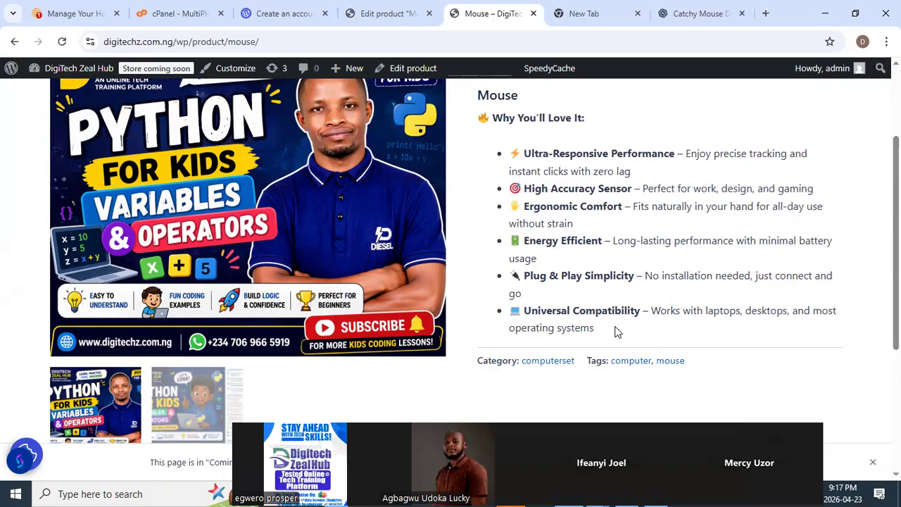
pyautogui.scroll(1, 615, 332)
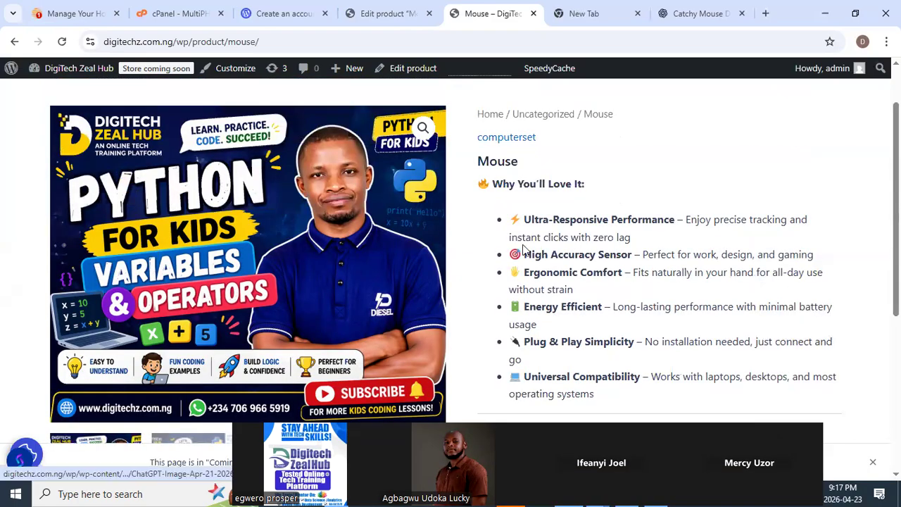
pyautogui.scroll(-1, 600, 268)
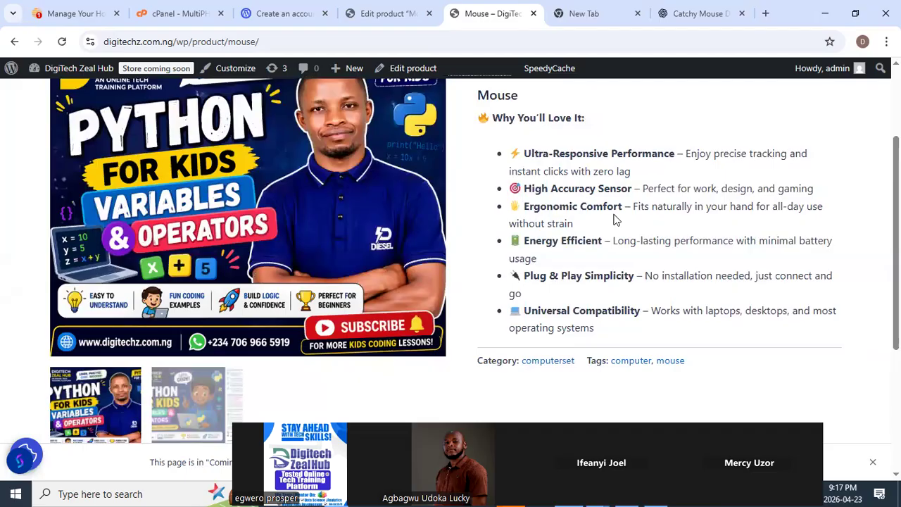
pyautogui.scroll(2, 552, 236)
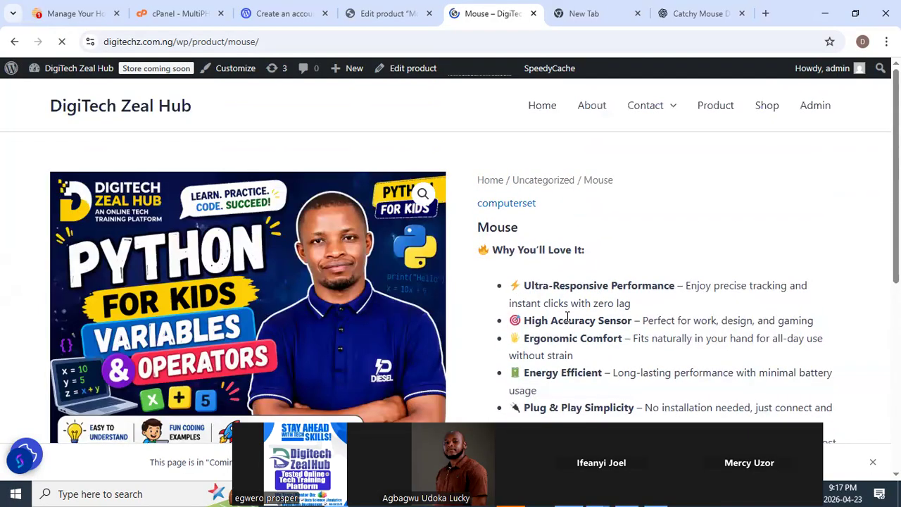
pyautogui.scroll(-3, 567, 317)
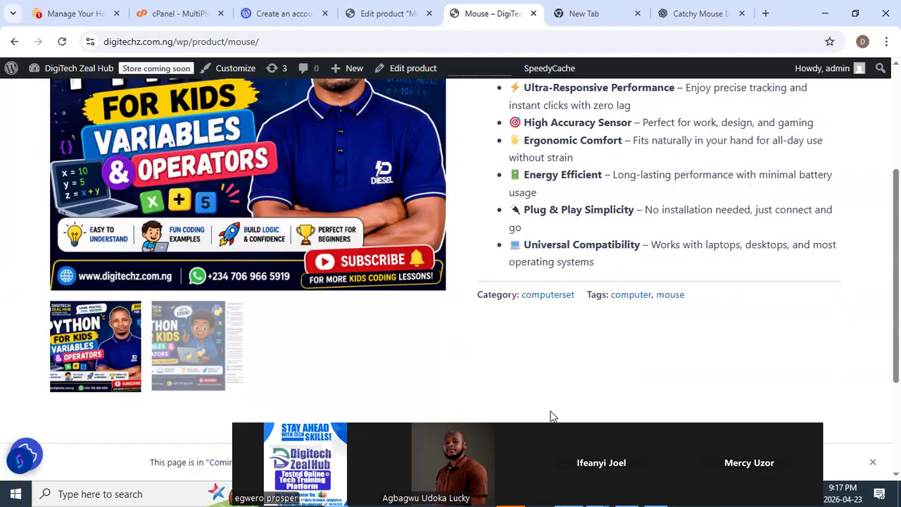
pyautogui.moveTo(551, 412); pyautogui.dragTo(593, 317)
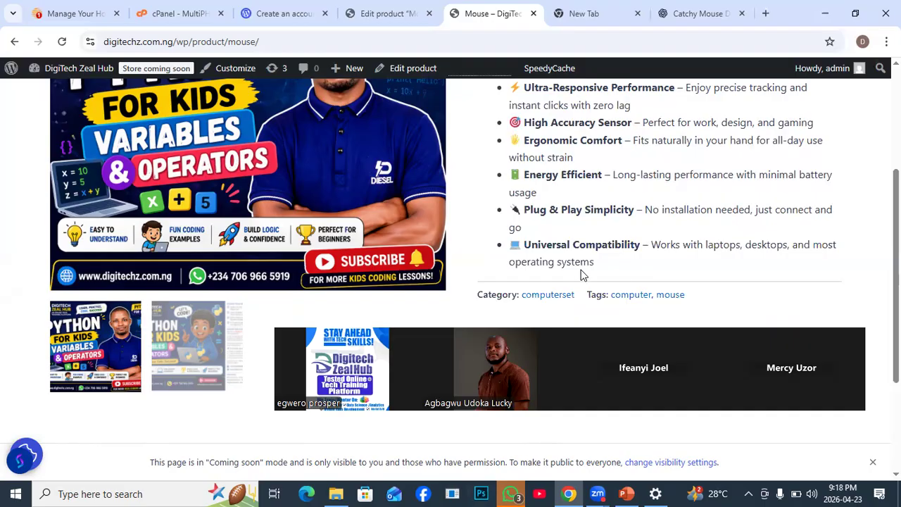
pyautogui.scroll(3, 576, 262)
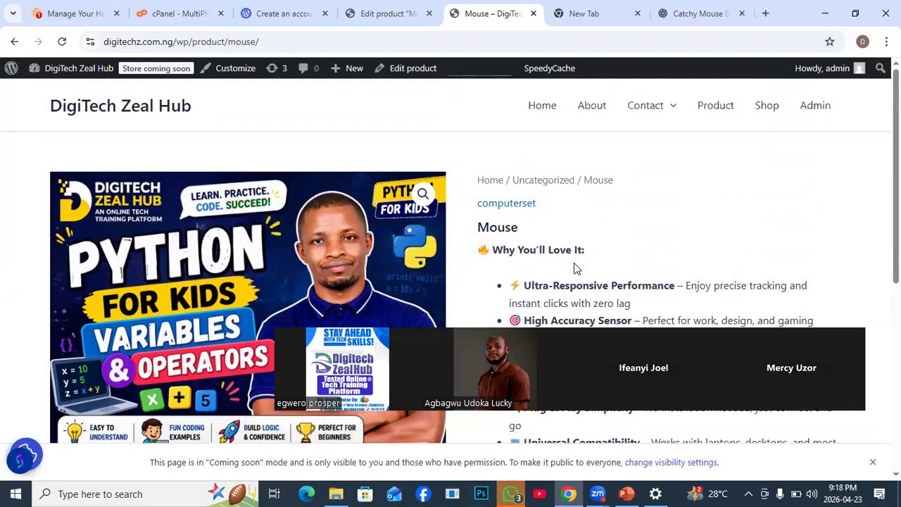
pyautogui.scroll(-5, 575, 268)
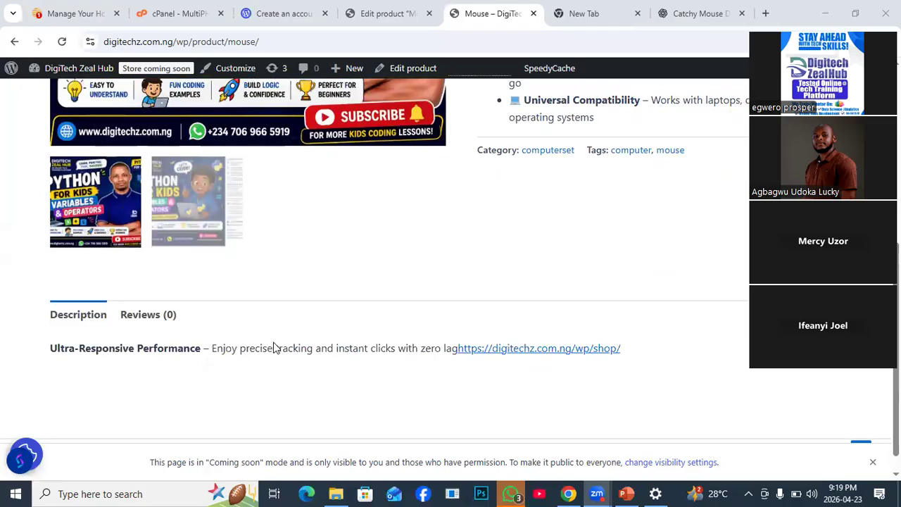
# - Examine the Description section and product details on the Mouse page, and return to the Shop page
pyautogui.scroll(-1, 274, 345)
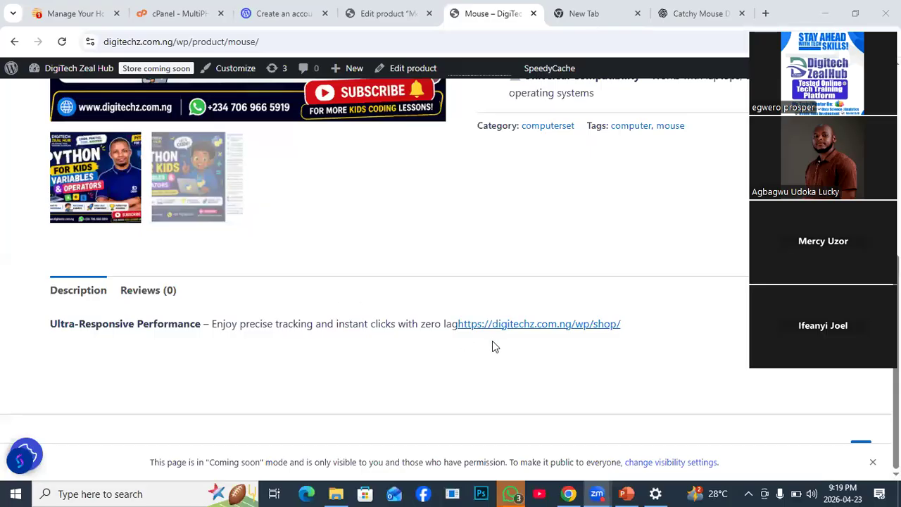
pyautogui.scroll(3, 528, 267)
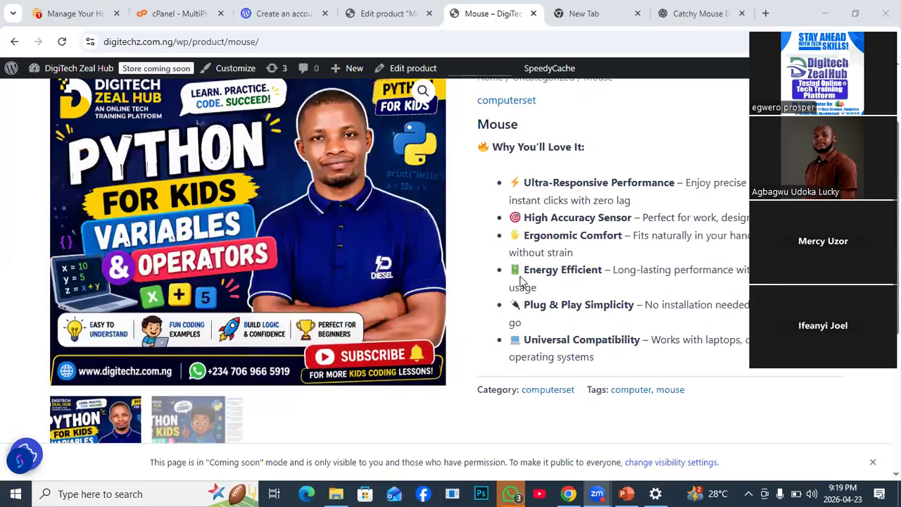
pyautogui.scroll(-3, 518, 292)
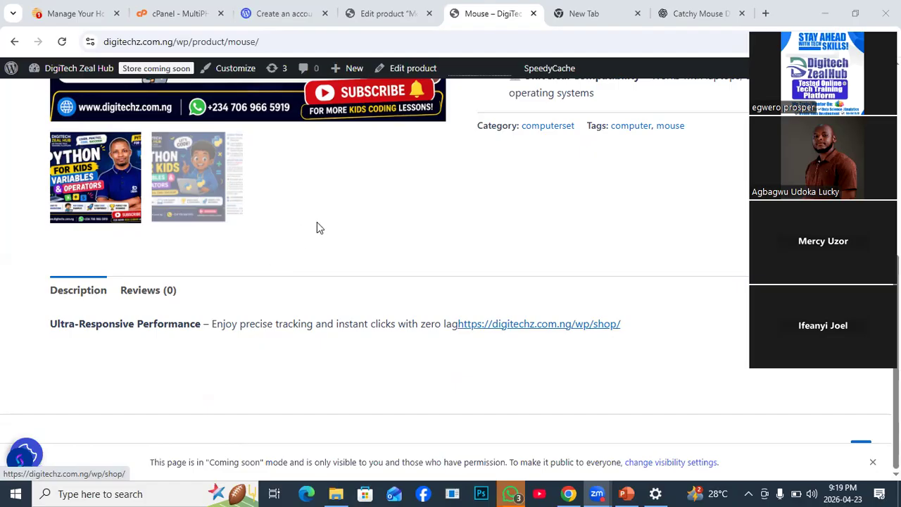
pyautogui.scroll(2, 519, 218)
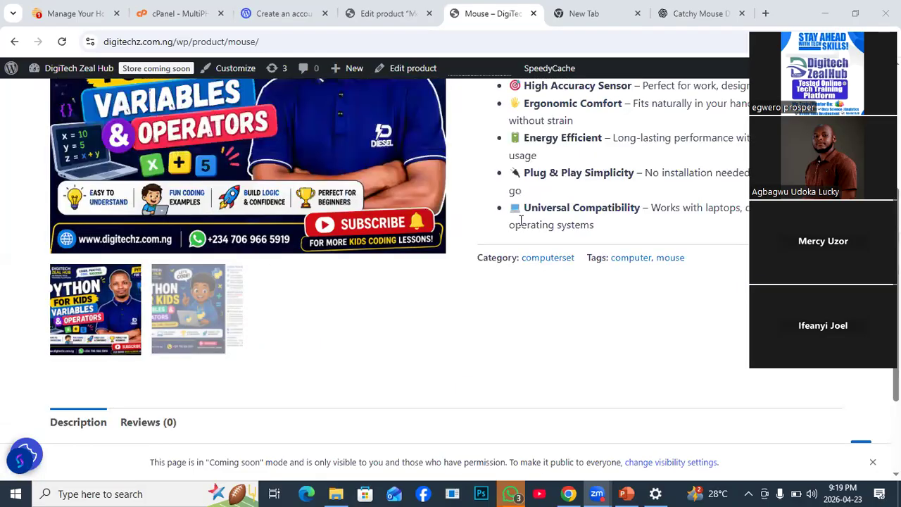
pyautogui.scroll(-2, 525, 299)
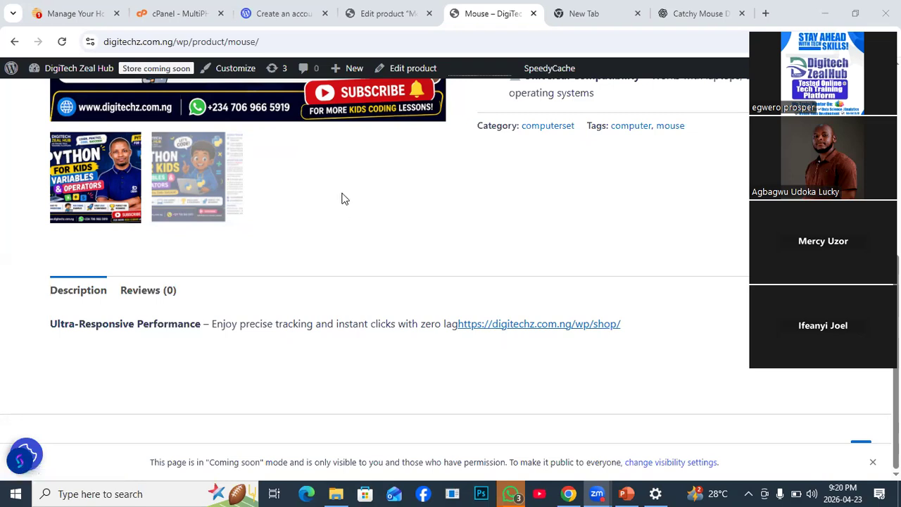
pyautogui.scroll(3, 340, 204)
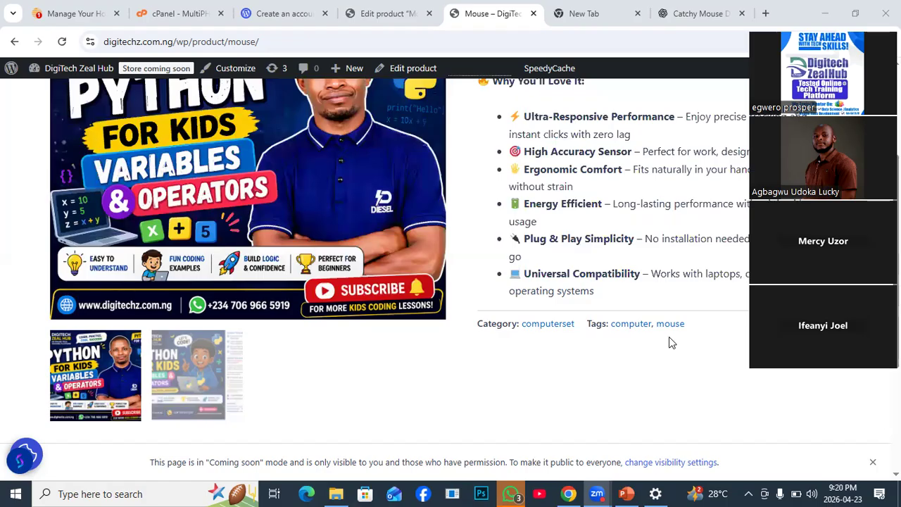
pyautogui.scroll(2, 675, 323)
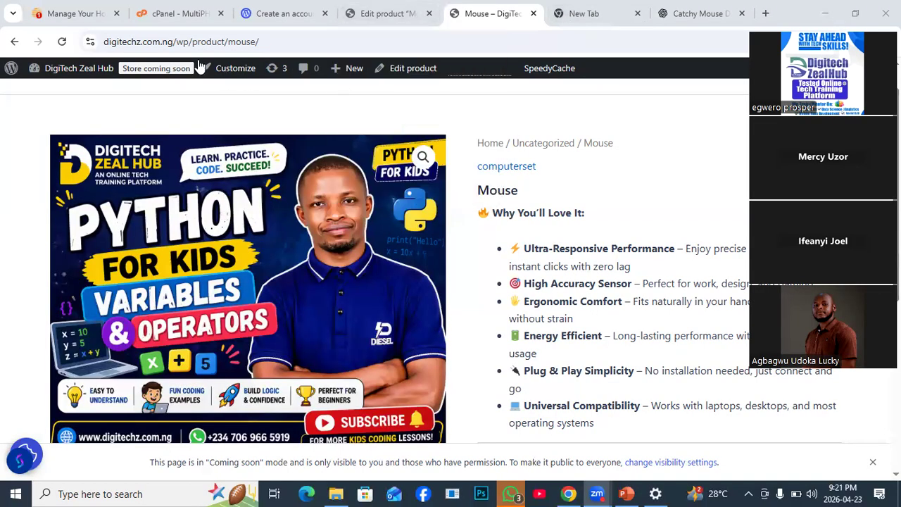
pyautogui.click(14, 42)
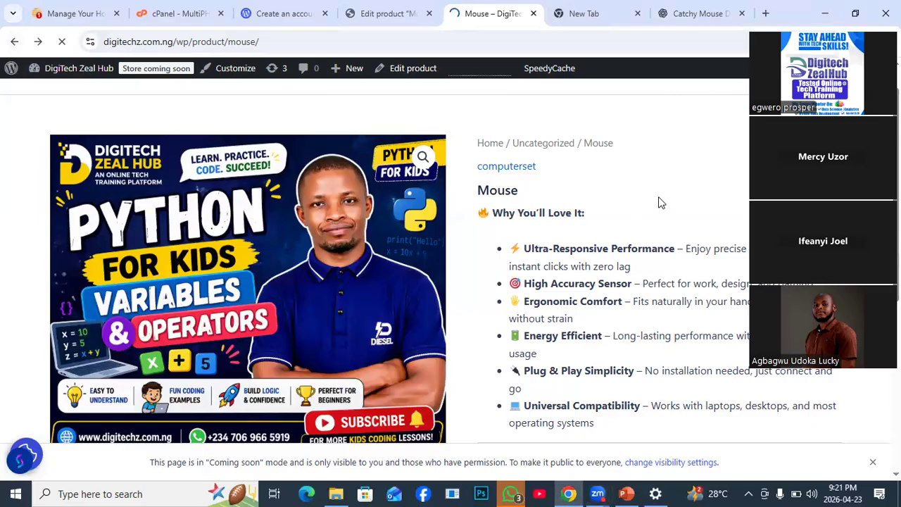